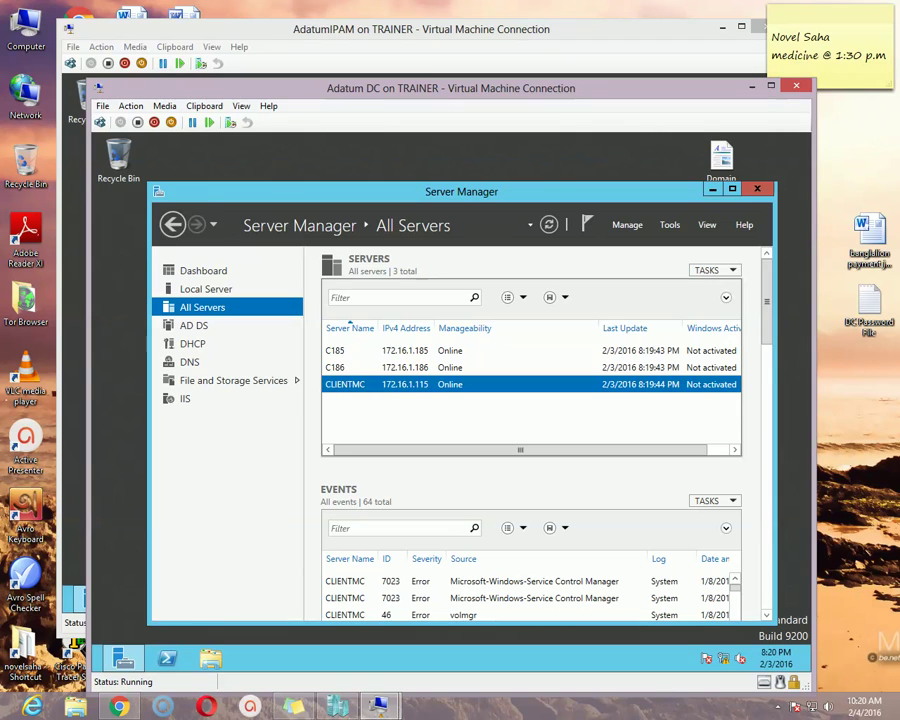
Switch to the AdatumIPAM virtual machine and start a role-based Add Roles and Features installation on c186.adatum.com, continuing to the feature selection without adding roles
key("alt+Tab")
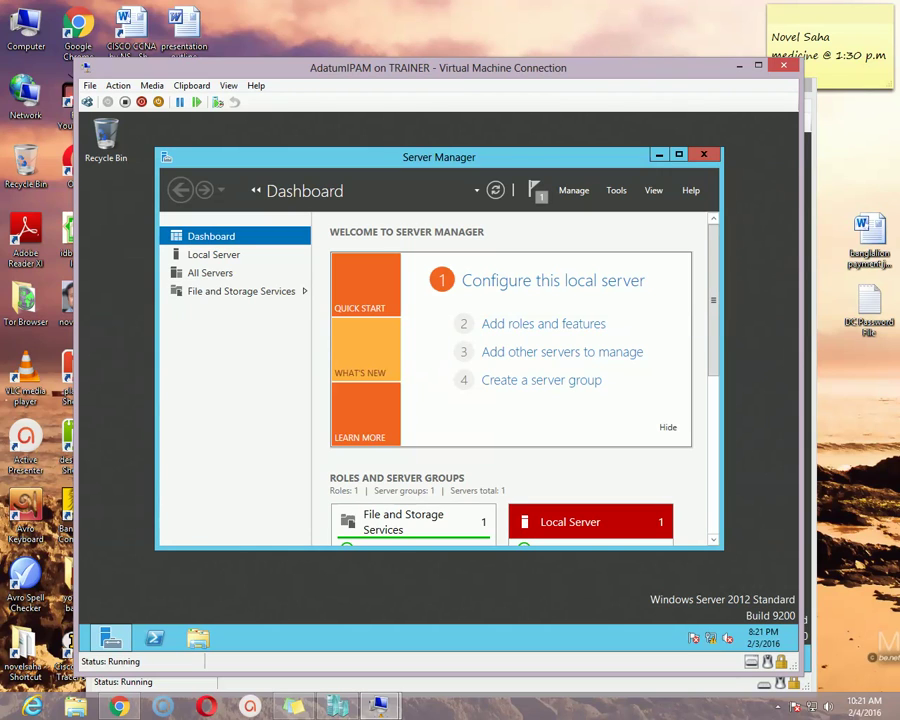
left_click(574, 190)
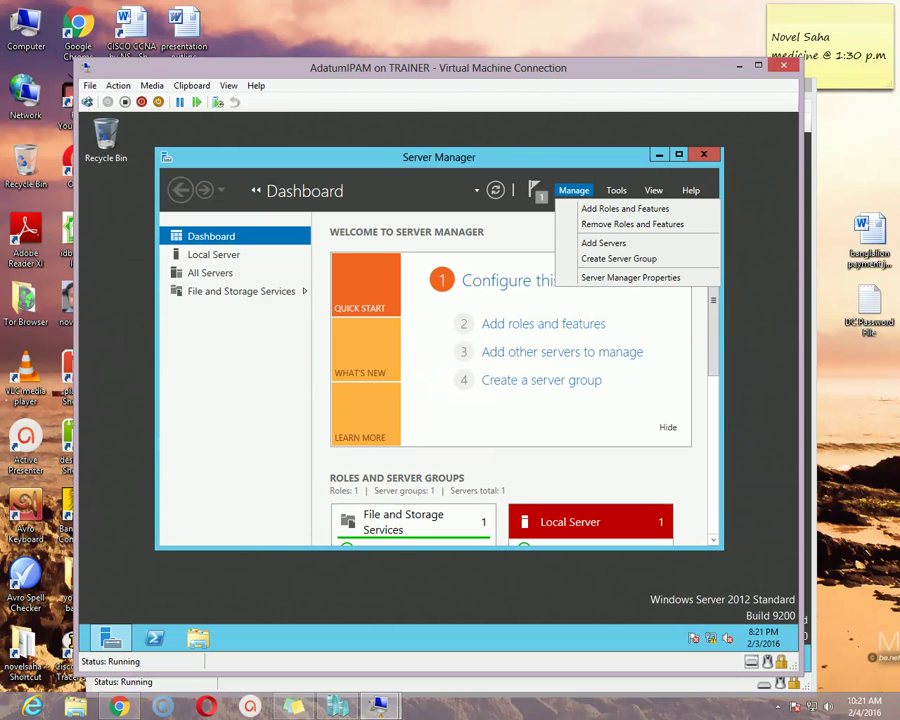
left_click(625, 208)
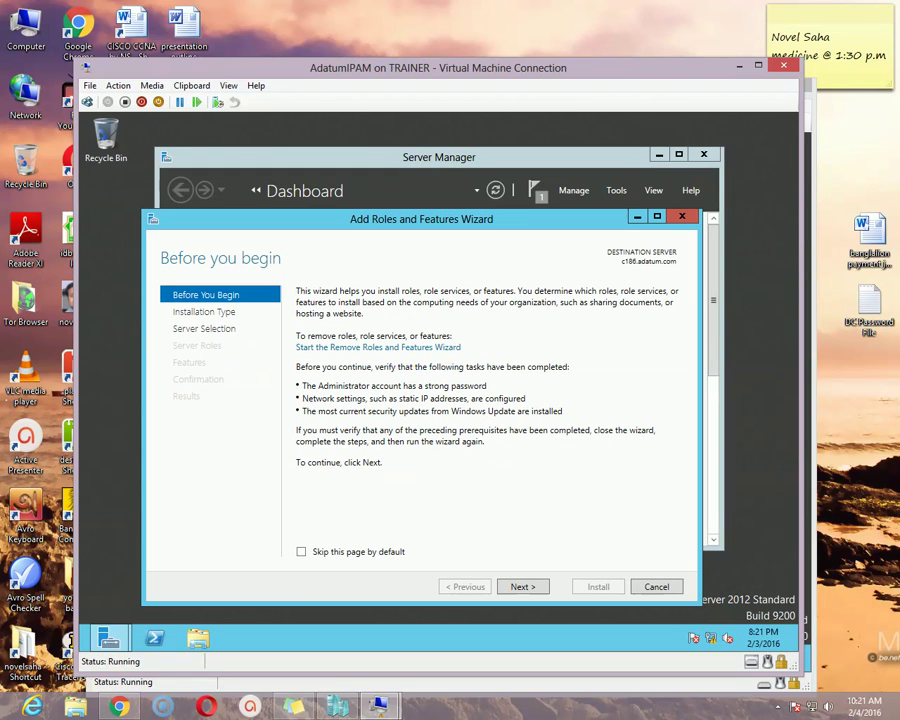
key("Return")
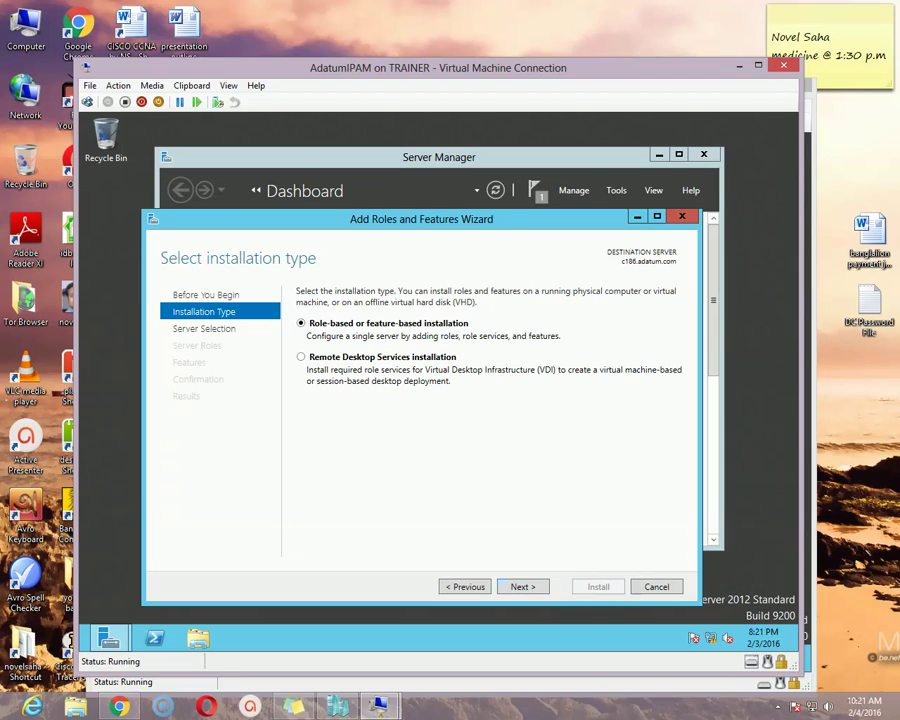
key("Return")
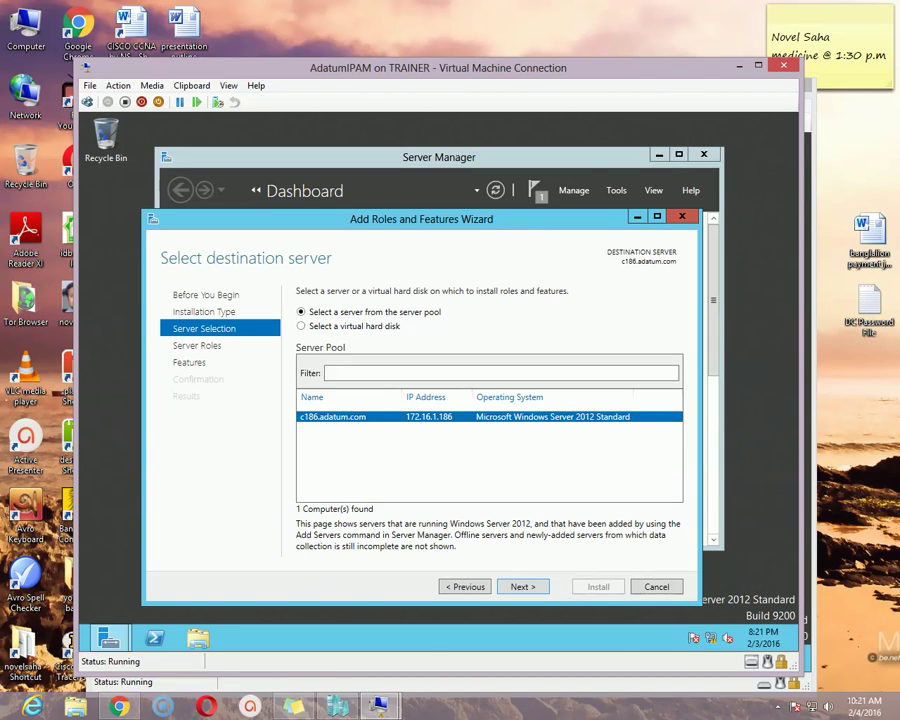
key("Return")
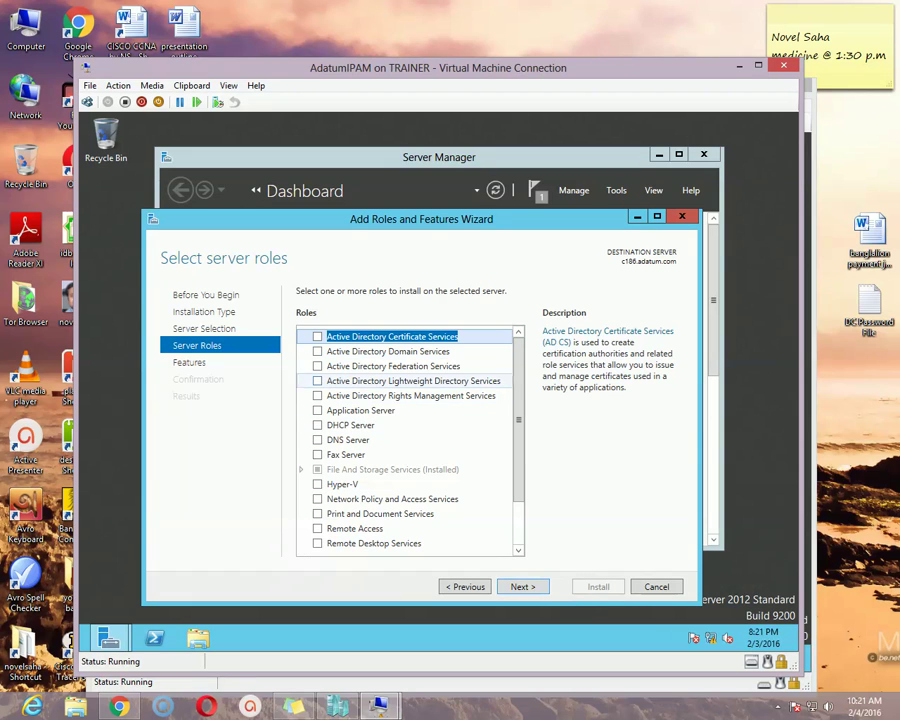
key("Return")
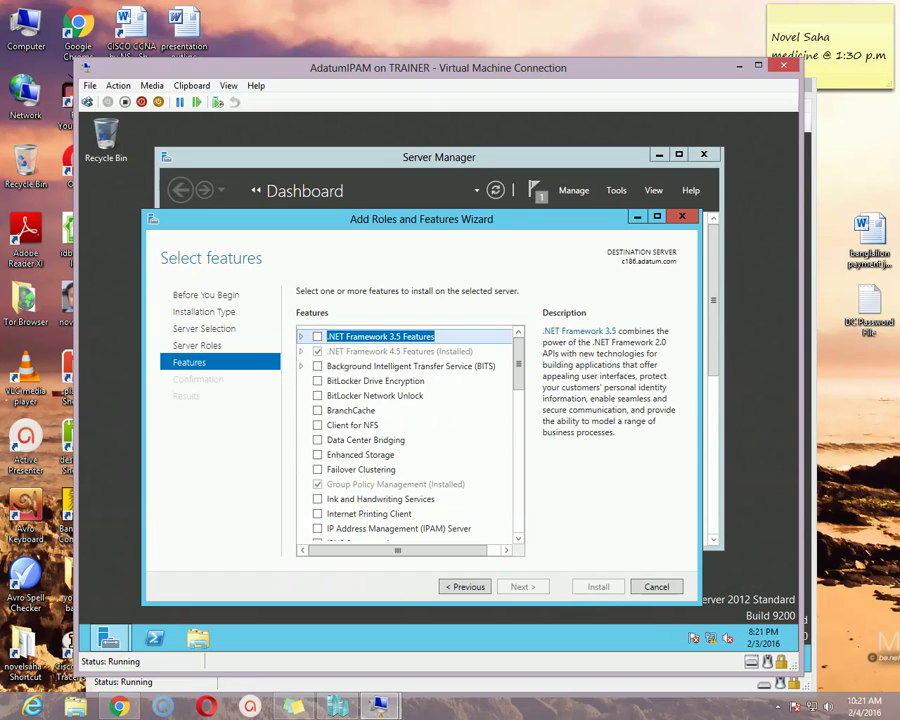
Install the IP Address Management (IPAM) Server feature with its required management tools, and close the wizard once installation finishes
scroll(405, 440, "down", 4)
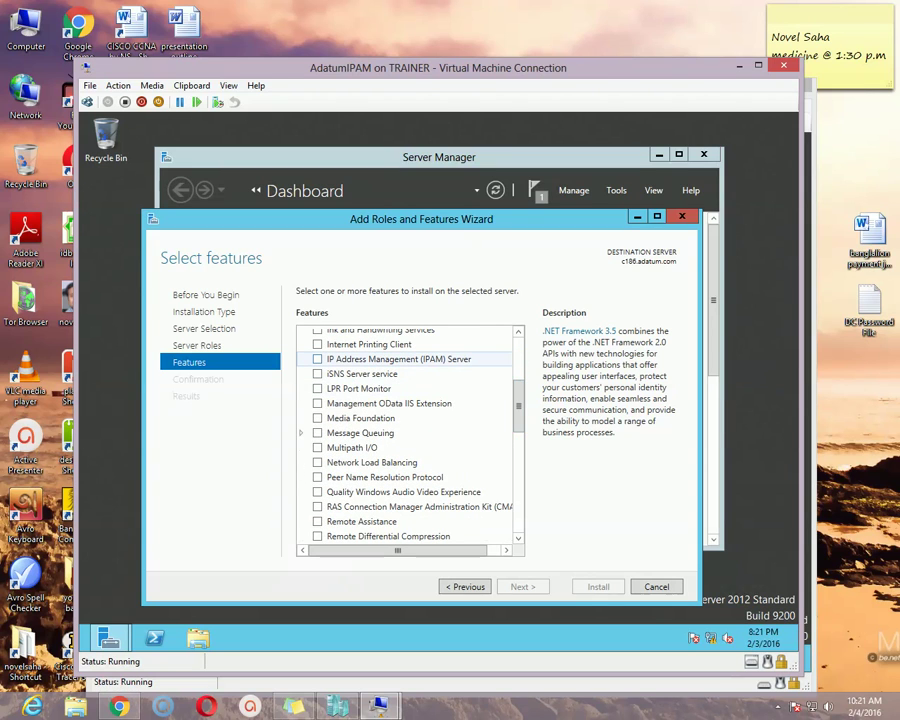
left_click(317, 359)
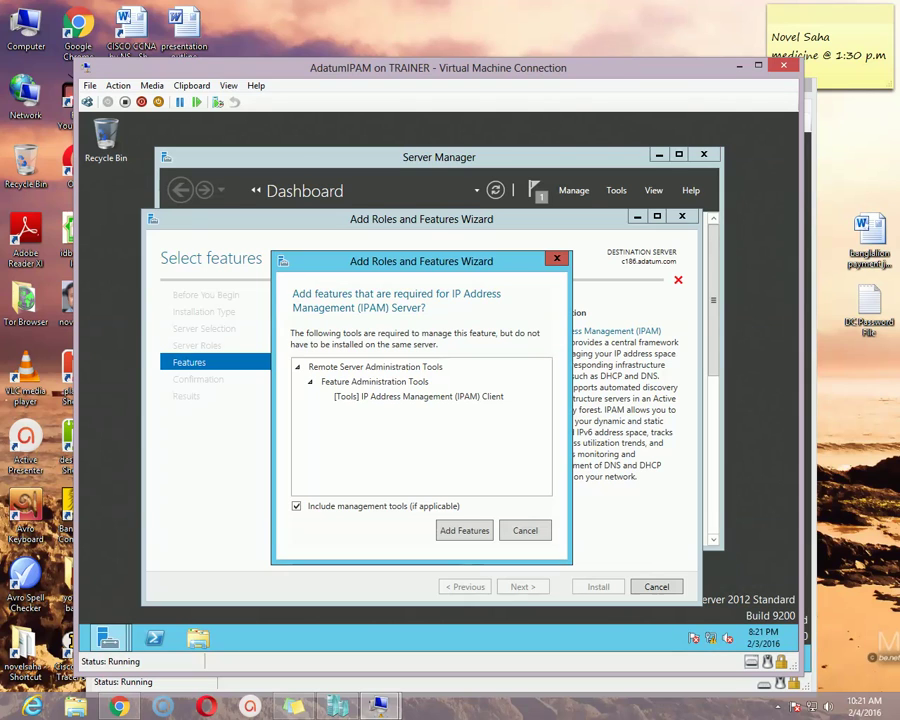
left_click(464, 530)
left_click(522, 586)
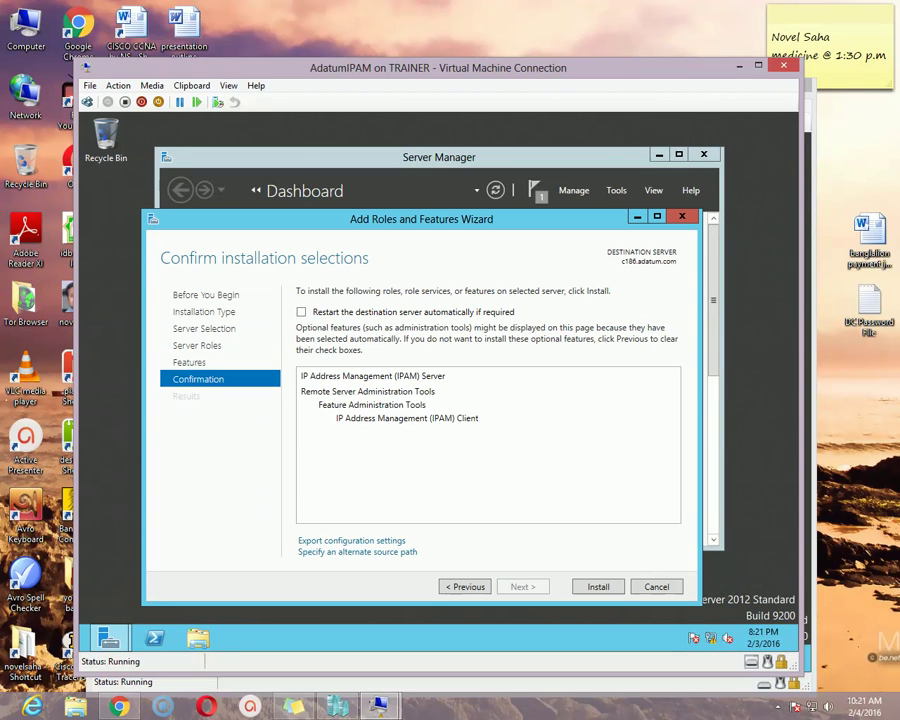
key("Return")
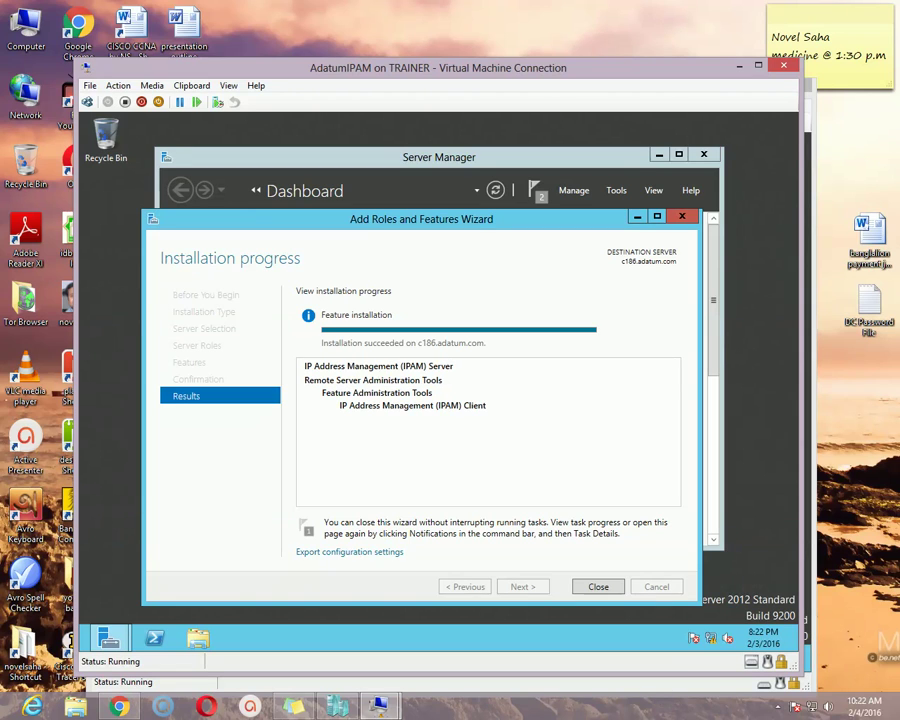
key("Return")
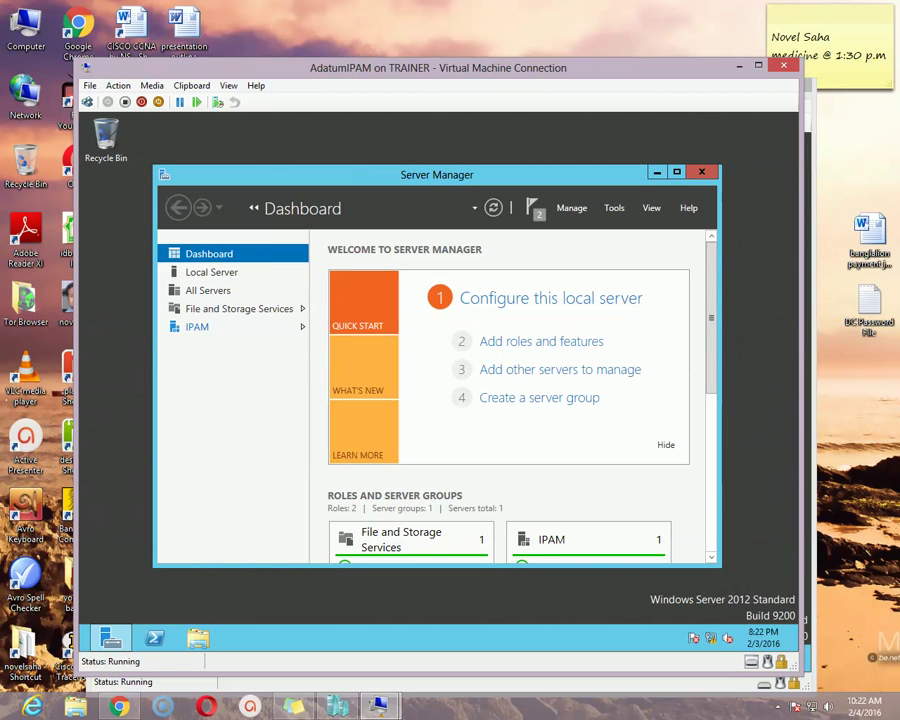
Open the IPAM overview and enlarge the Server Manager window to show more of the IPAM server tasks
left_click(197, 327)
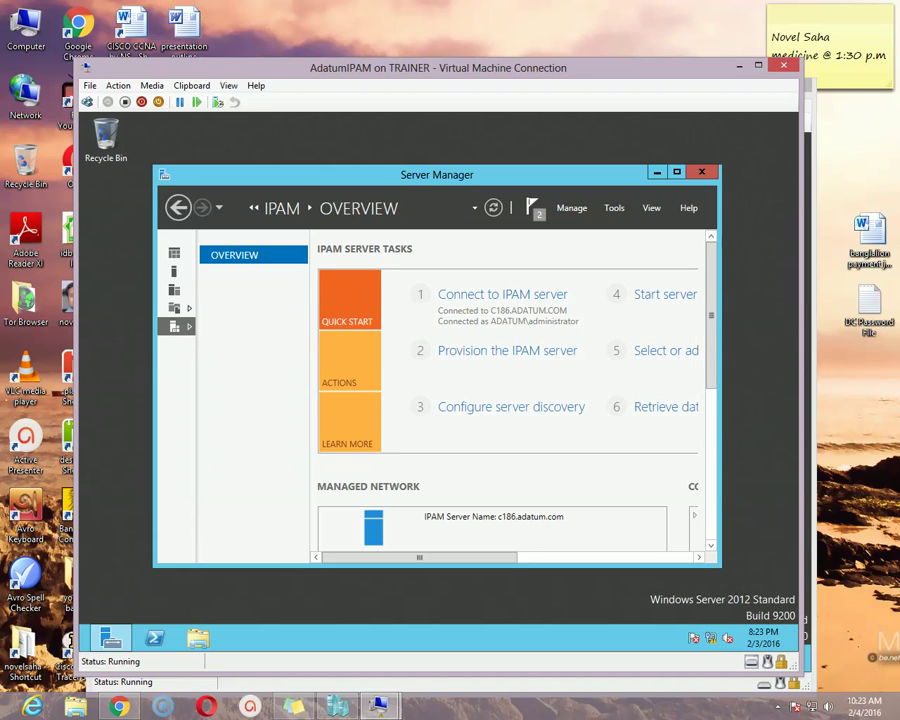
left_click_drag(720, 335, 797, 335)
left_click_drag(520, 174, 472, 169)
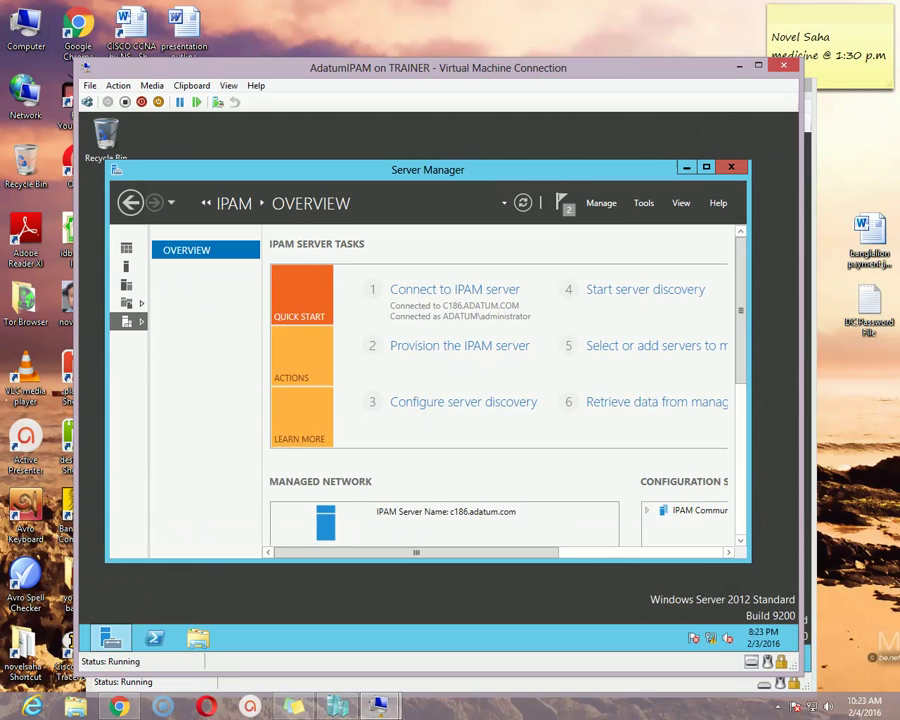
left_click_drag(107, 350, 97, 350)
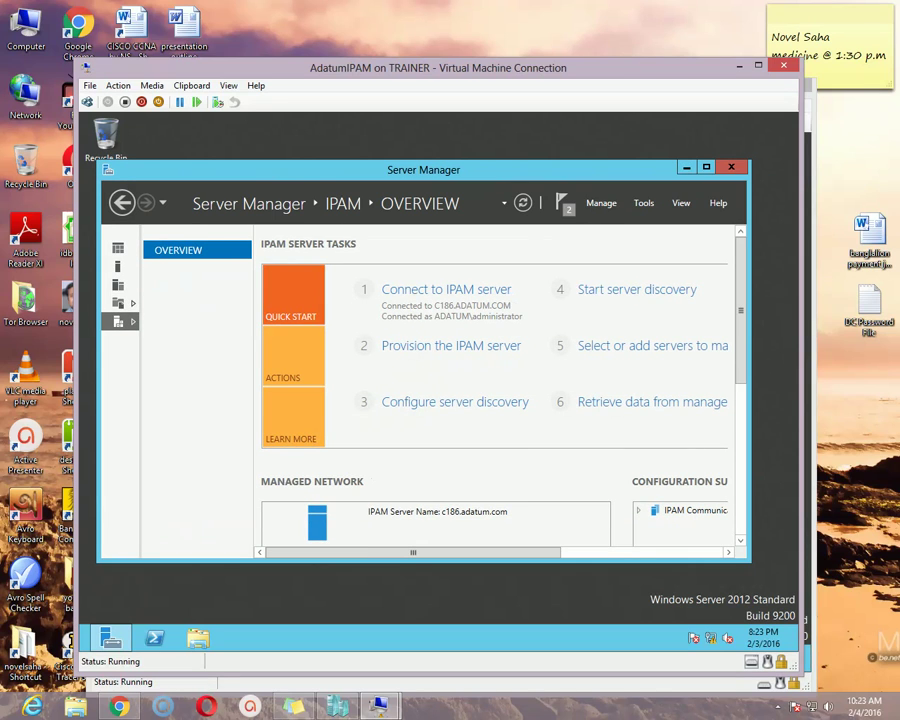
left_click_drag(750, 562, 758, 573)
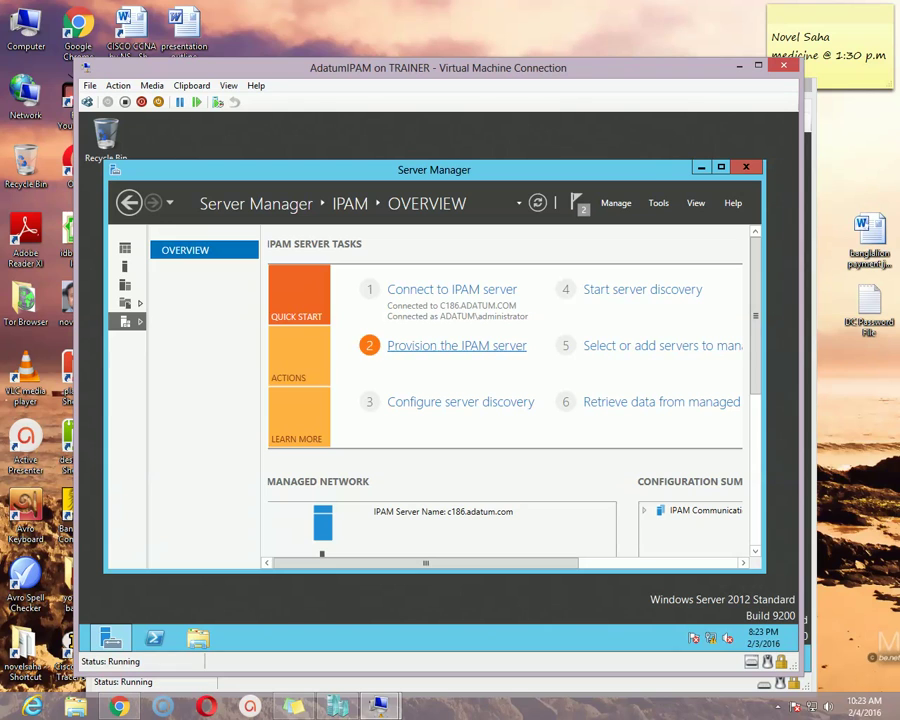
Provision the IPAM server using the Group Policy Based method with the GPO name prefix IPAM, and close the completed wizard
left_click(456, 345)
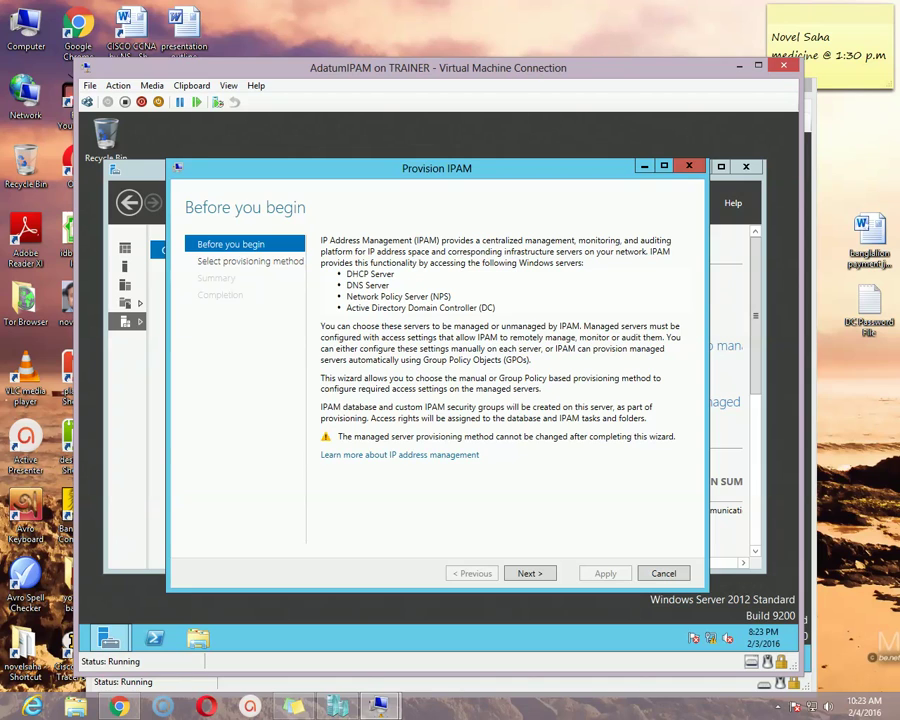
key("Return")
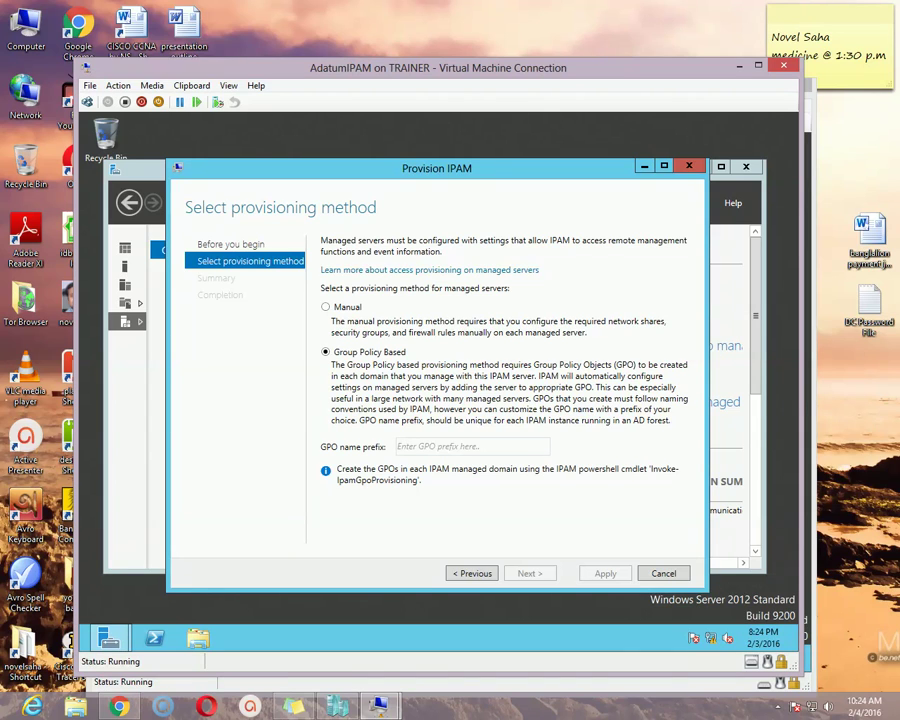
left_click(398, 446)
type("IPAM")
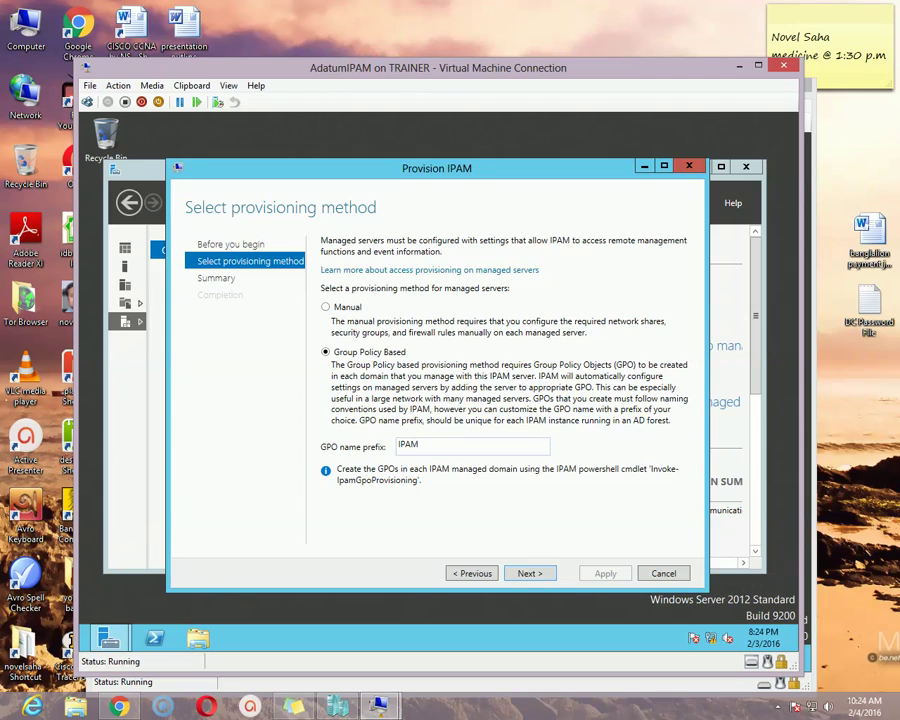
key("Return")
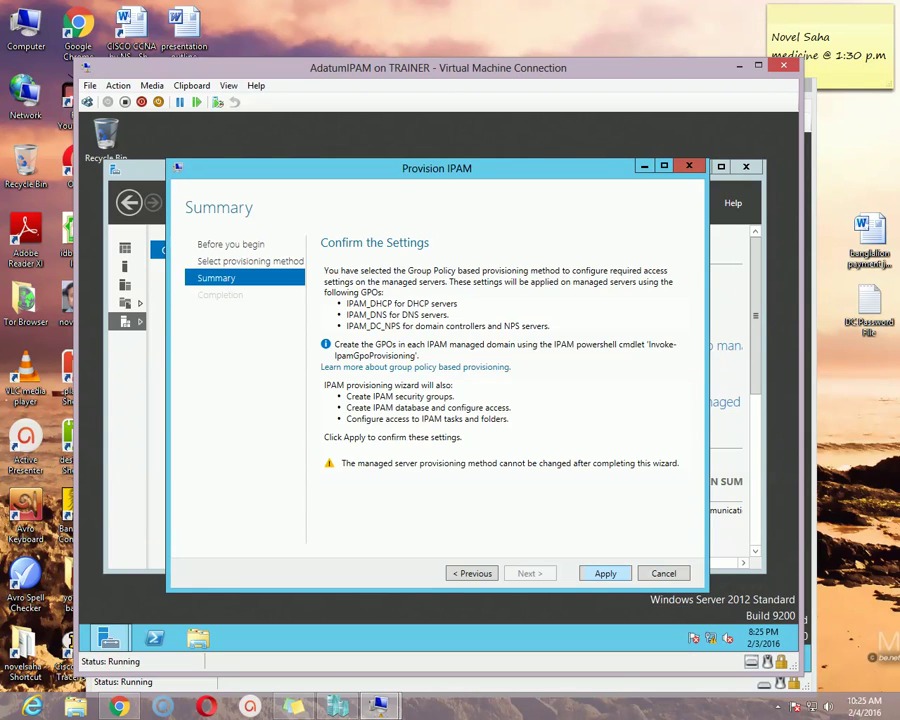
key("Return")
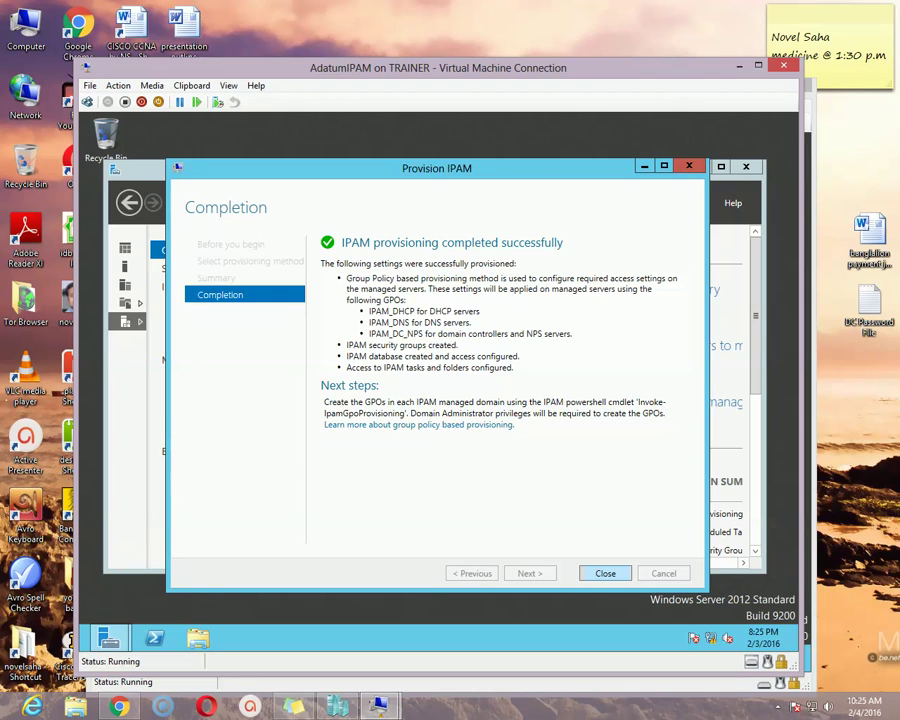
key("Return")
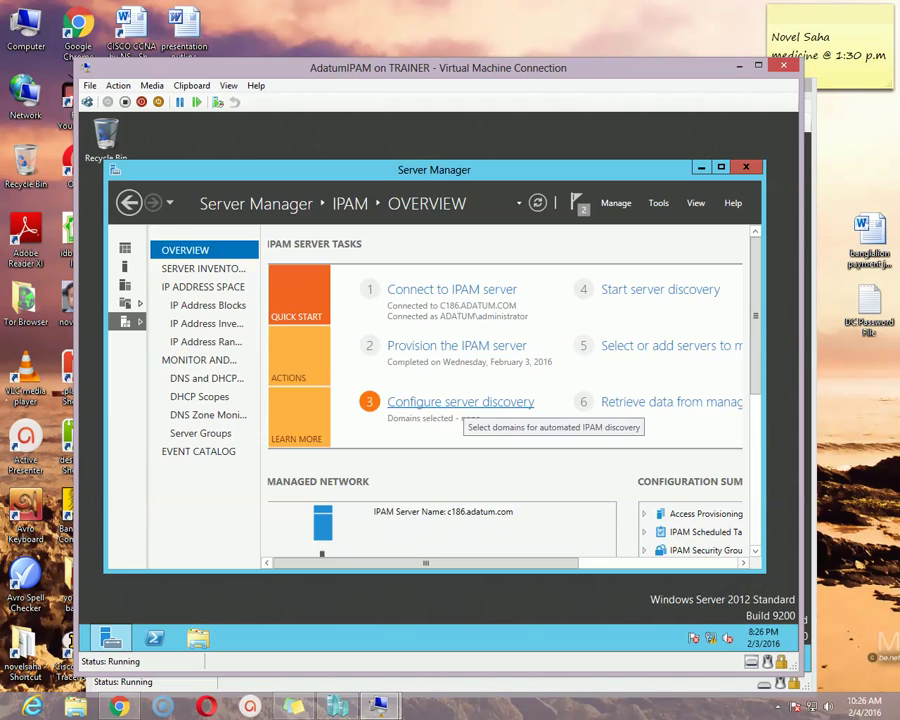
Add the root domain adatum.com to server discovery with the domain controller, DHCP and DNS roles, and start the discovery
left_click(460, 402)
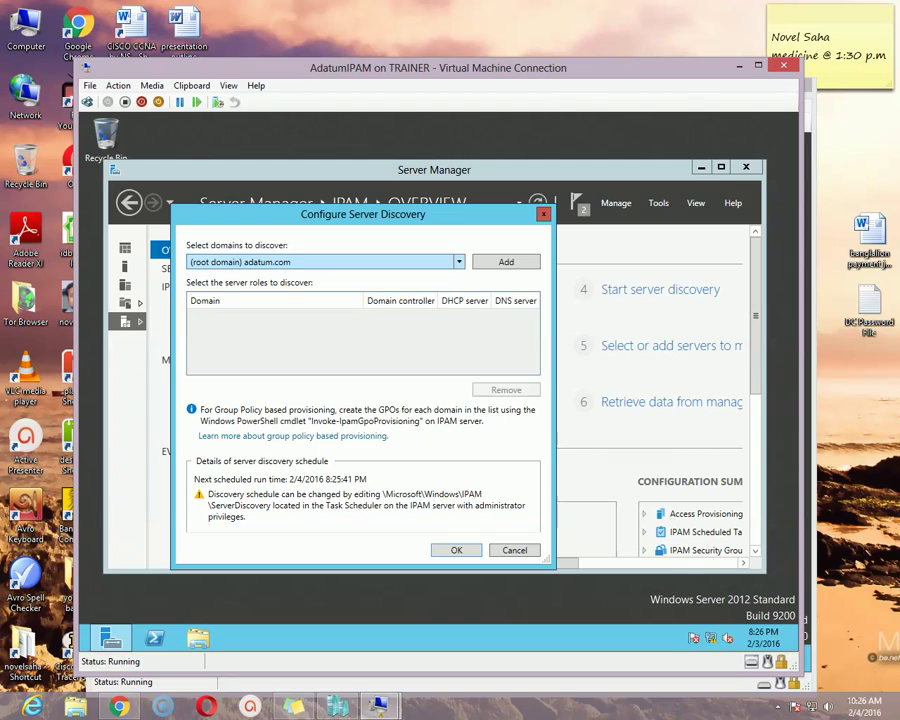
left_click(459, 262)
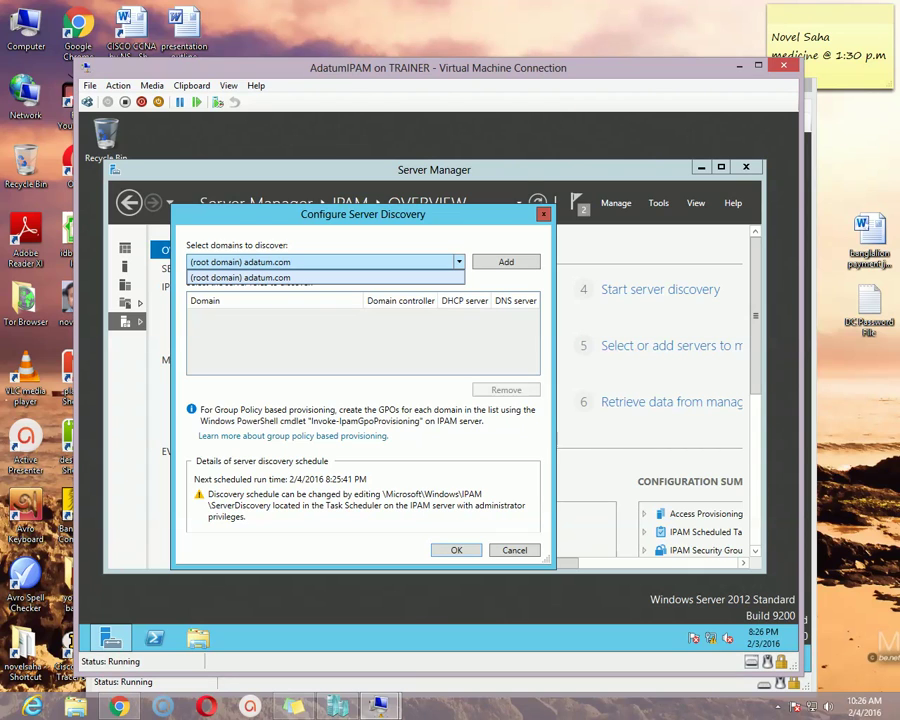
left_click(300, 278)
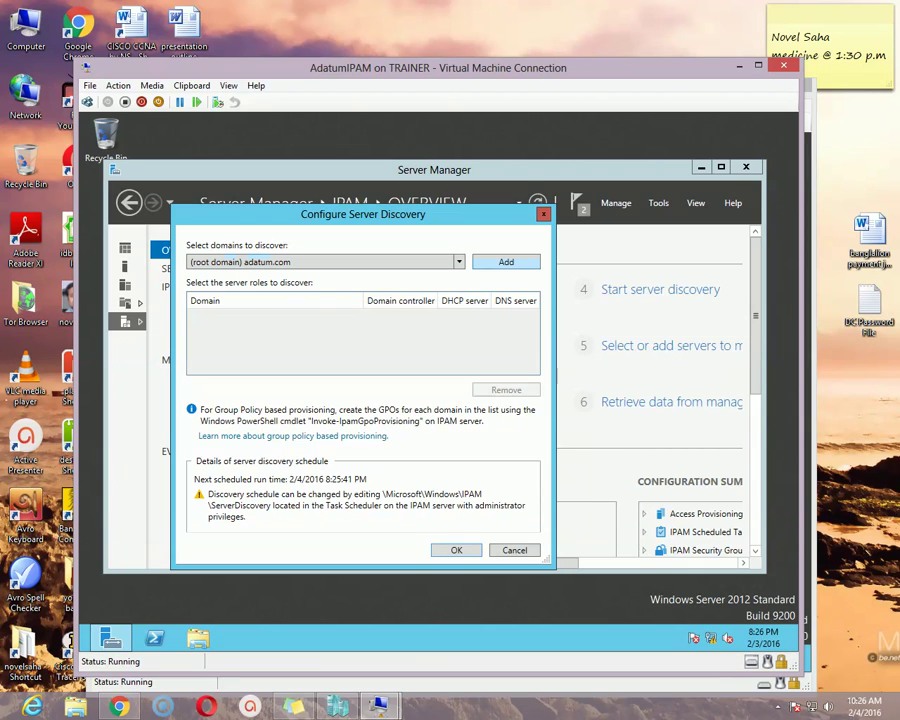
left_click(506, 262)
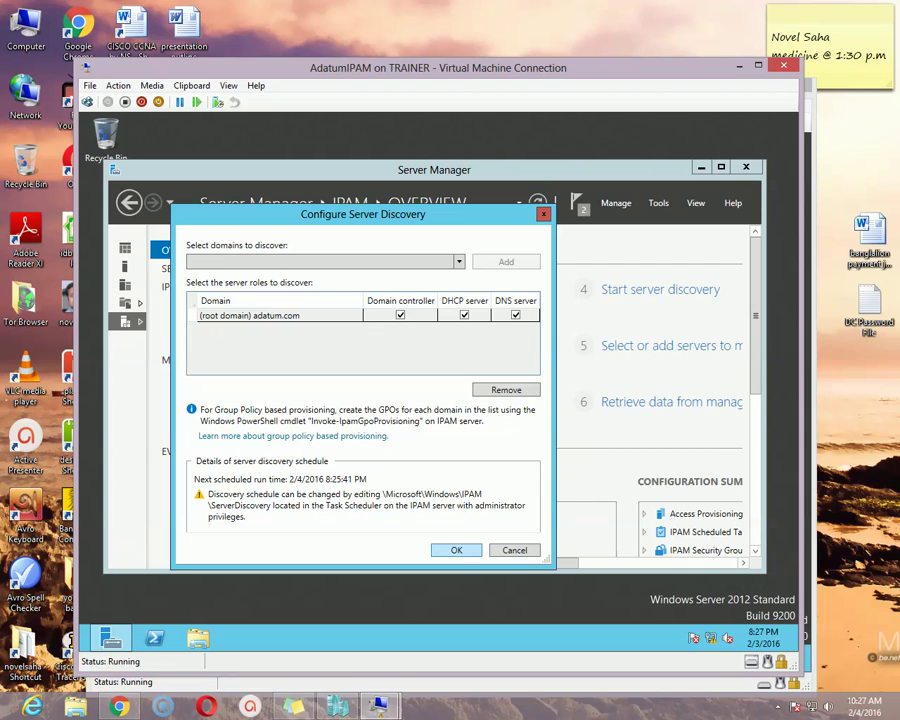
key("Return")
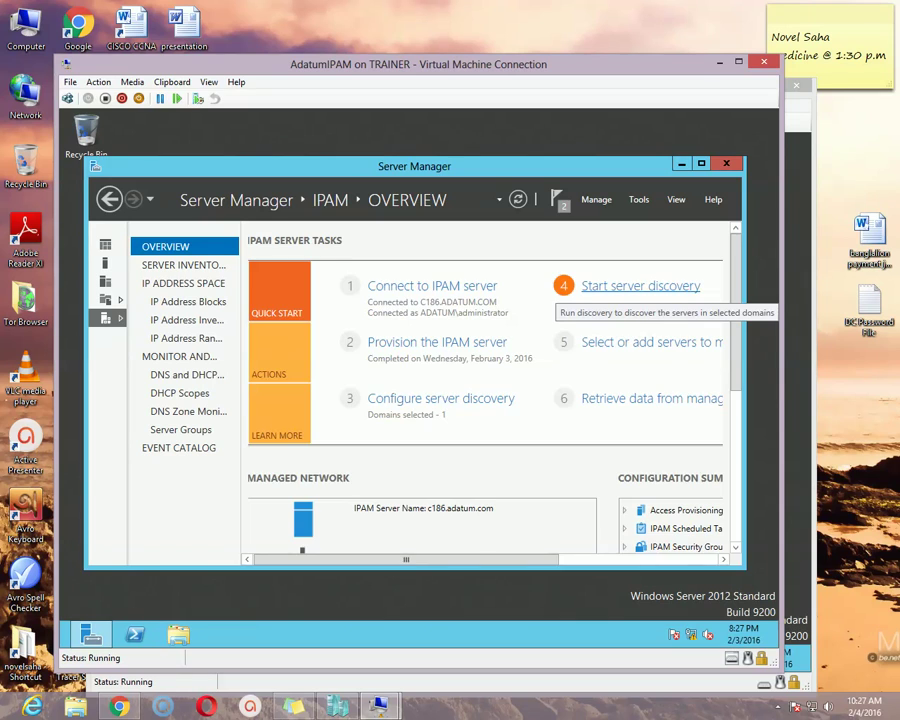
left_click(640, 286)
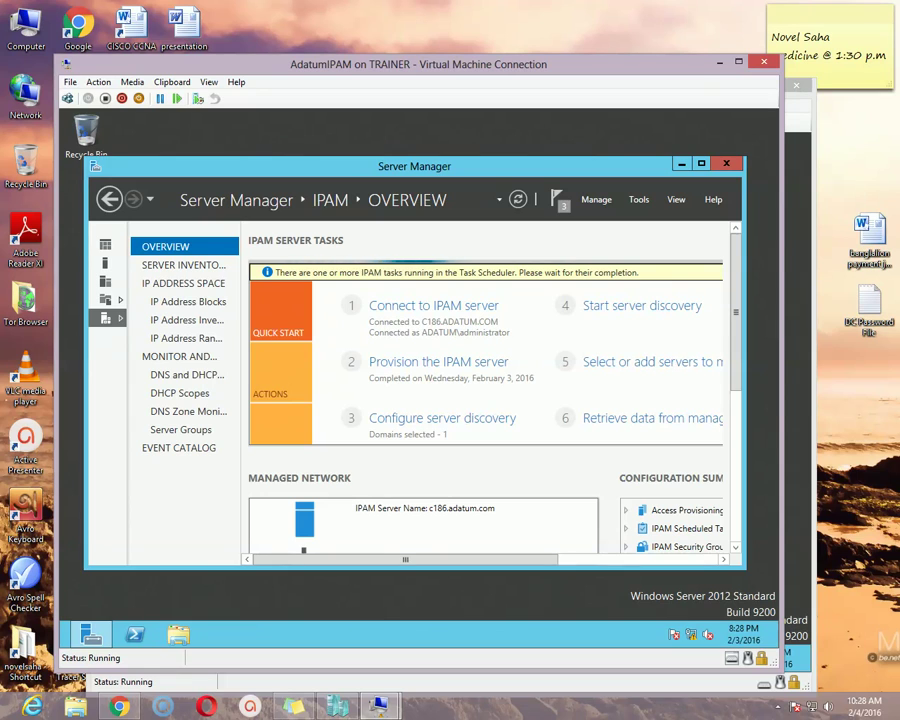
left_click(777, 706)
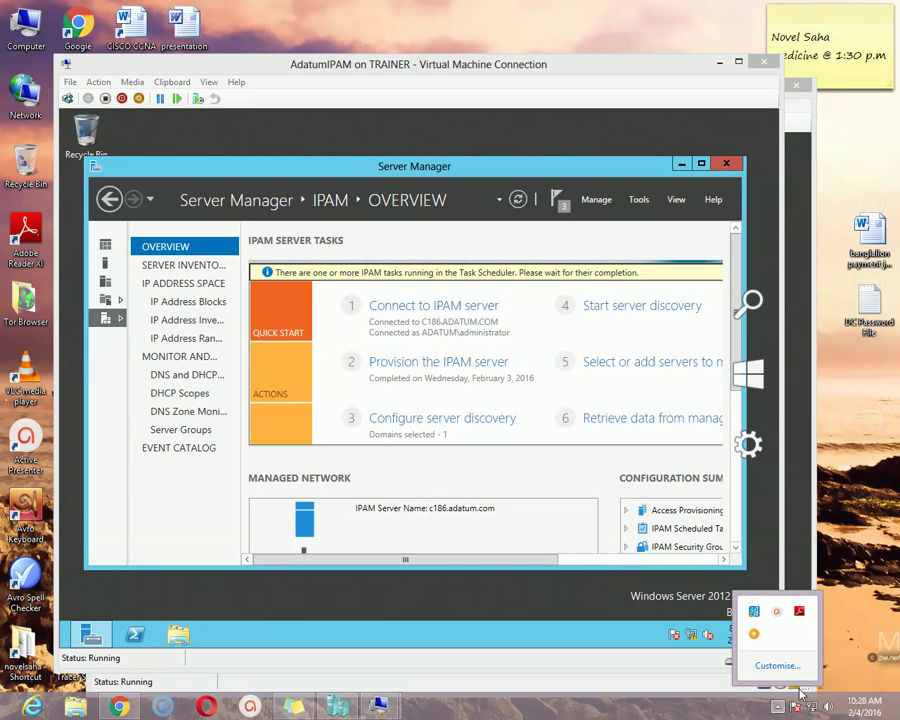
left_click(776, 611)
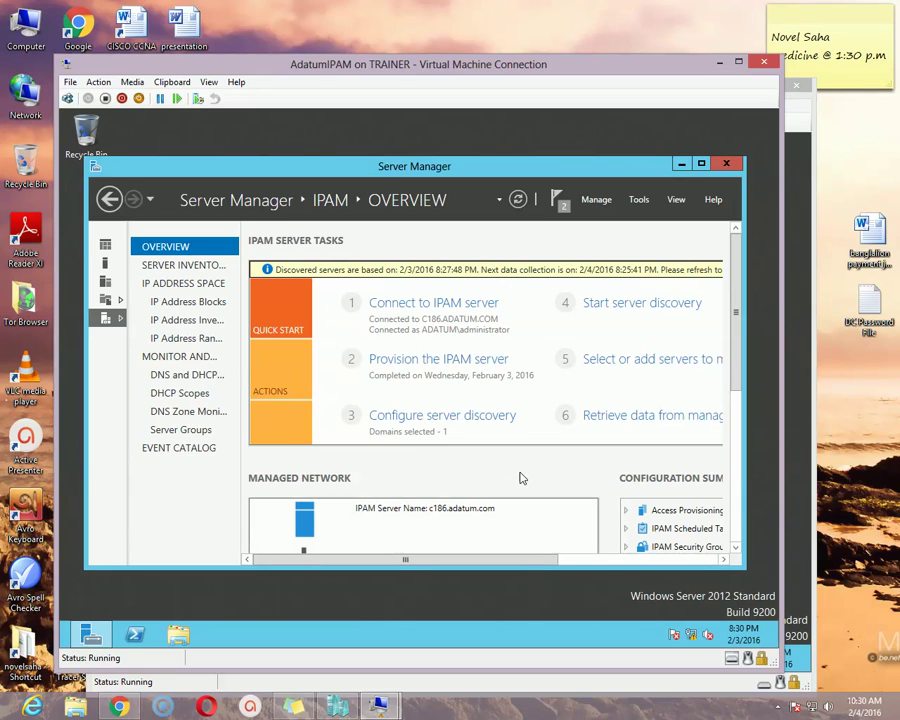
Open the server inventory from the task for selecting servers to manage and verifying IPAM access, and select server C187
left_click_drag(490, 562, 558, 562)
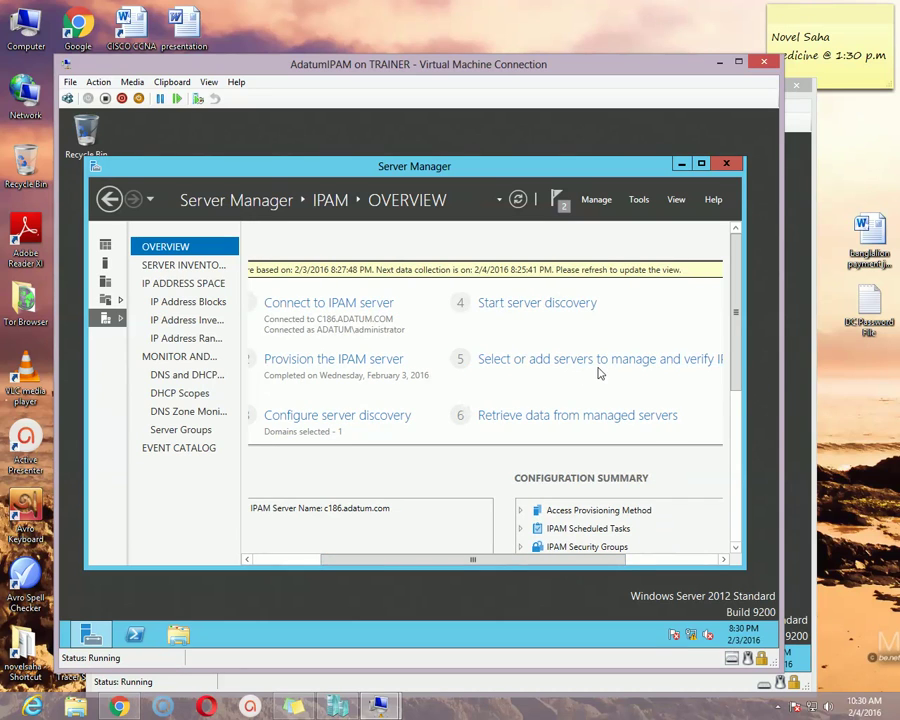
left_click_drag(562, 556, 623, 568)
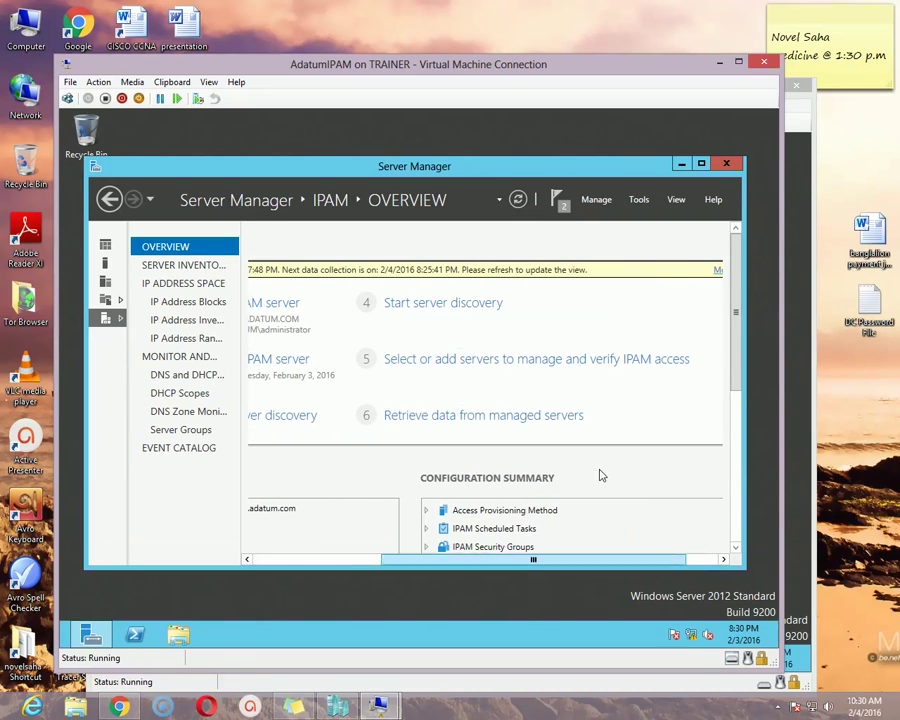
left_click(500, 360)
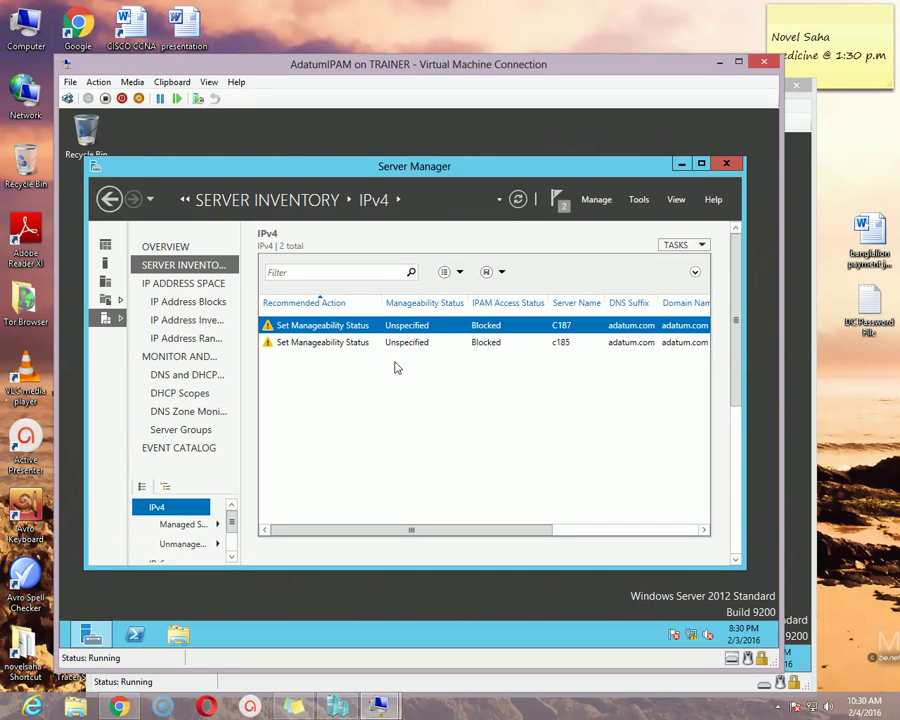
left_click(539, 347)
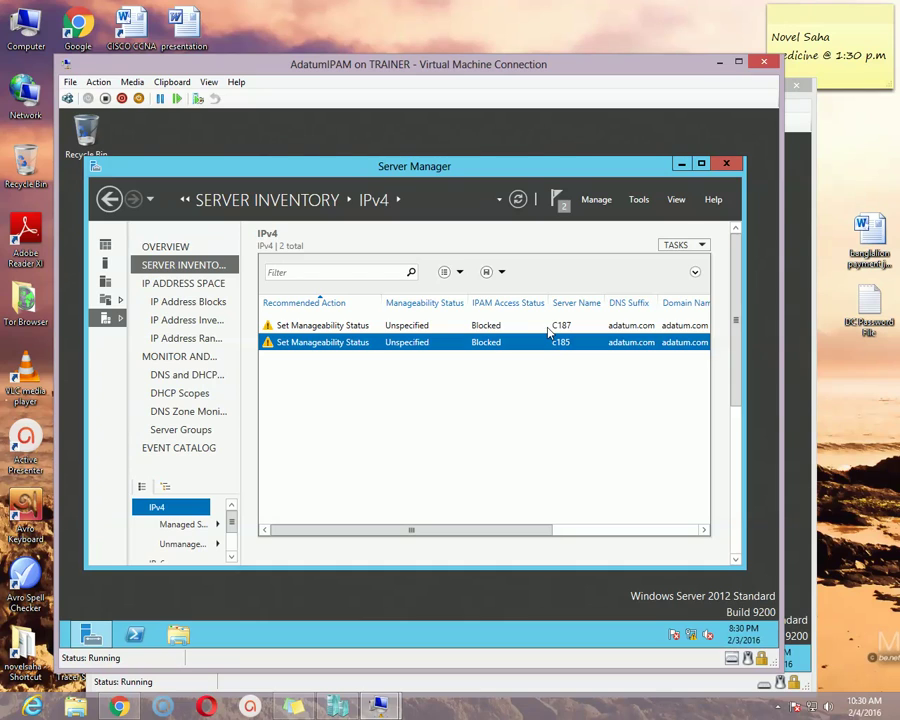
left_click(548, 330)
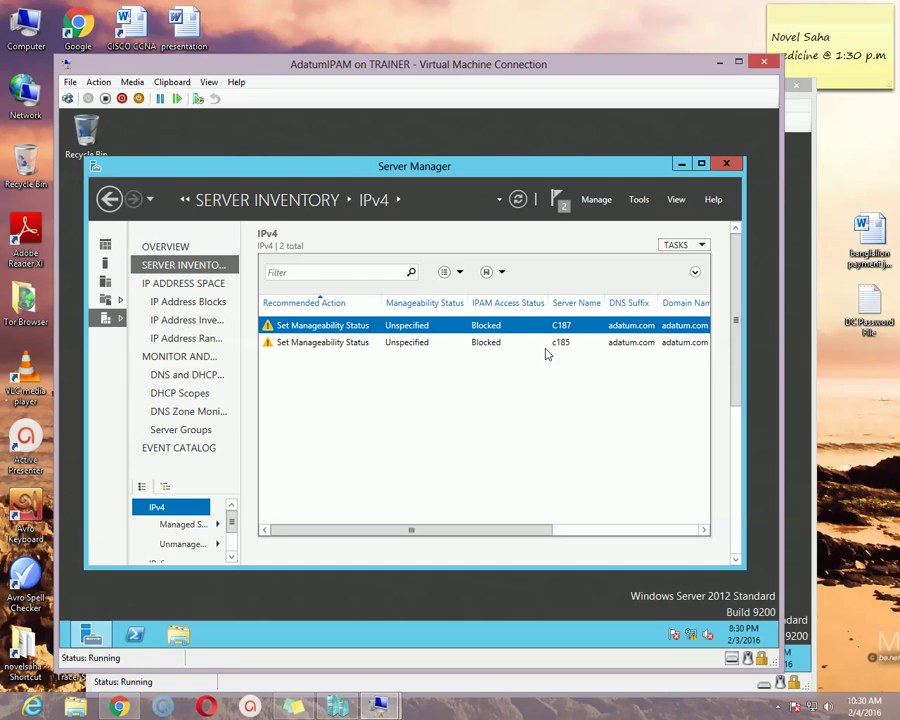
Refresh the IPv4 server inventory and examine the manageability and IPAM access status of servers C187 and c185
left_click(563, 204)
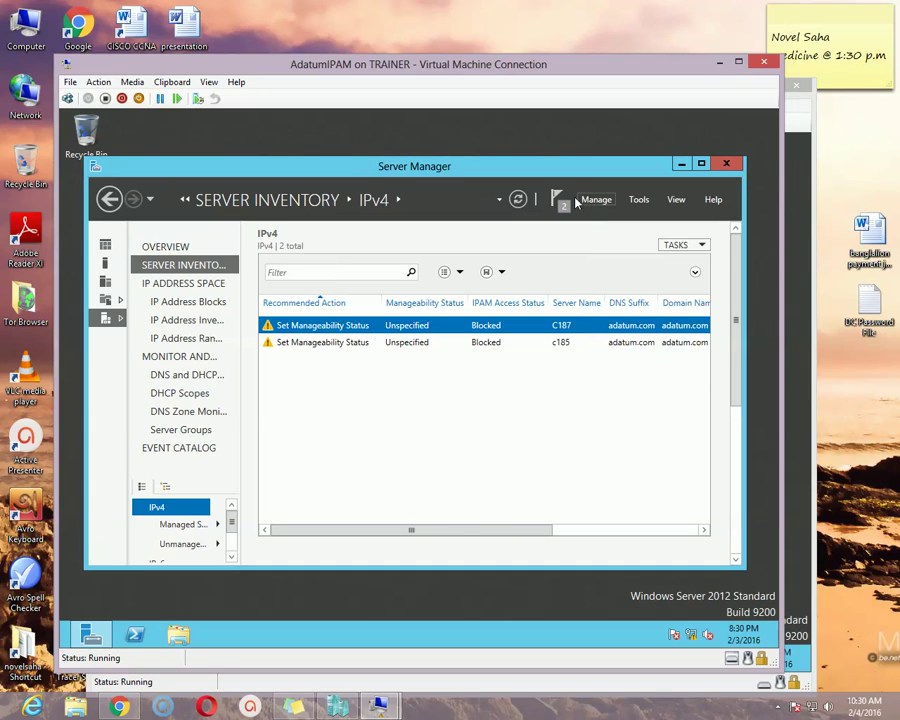
left_click(518, 200)
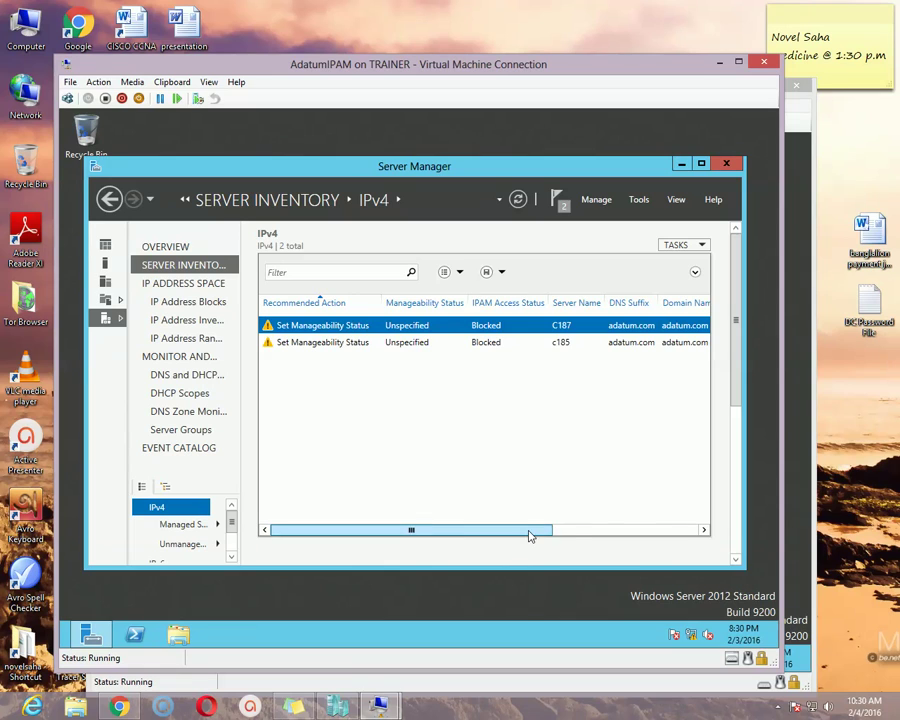
left_click_drag(532, 532, 440, 512)
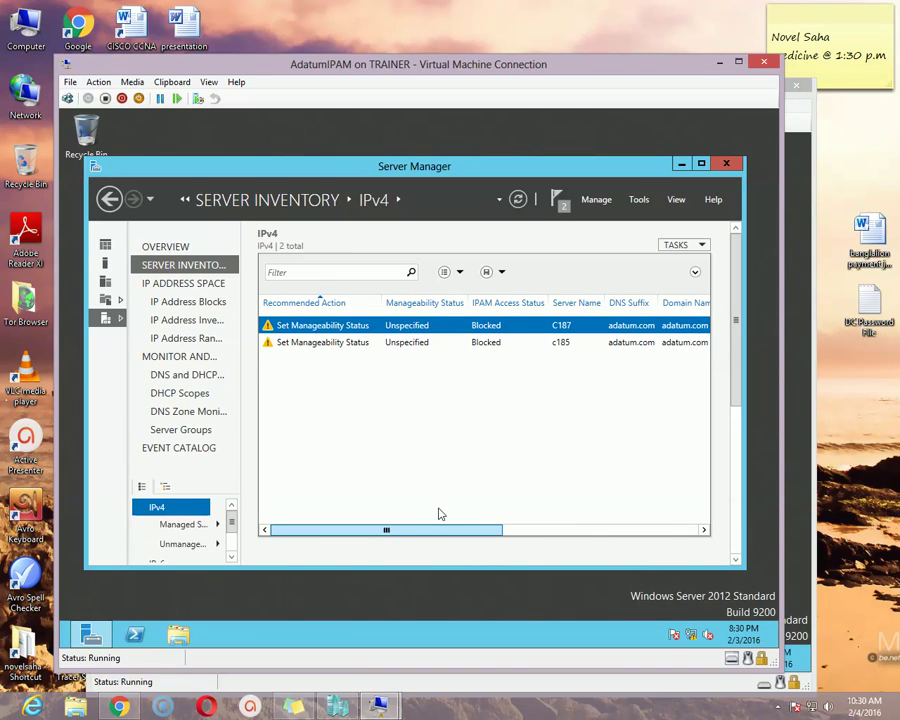
left_click(462, 343)
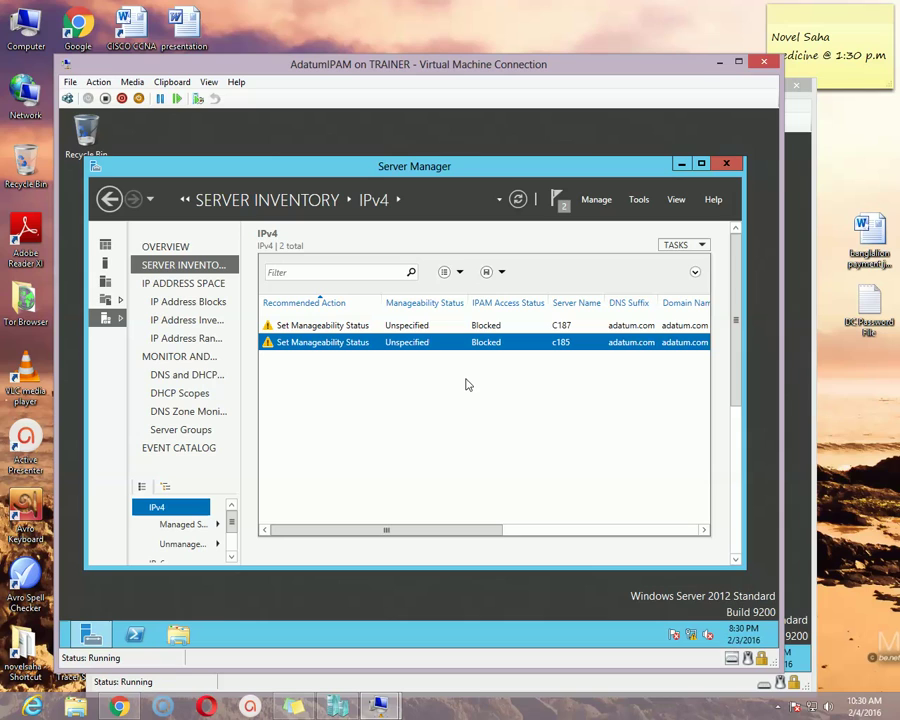
left_click(465, 331)
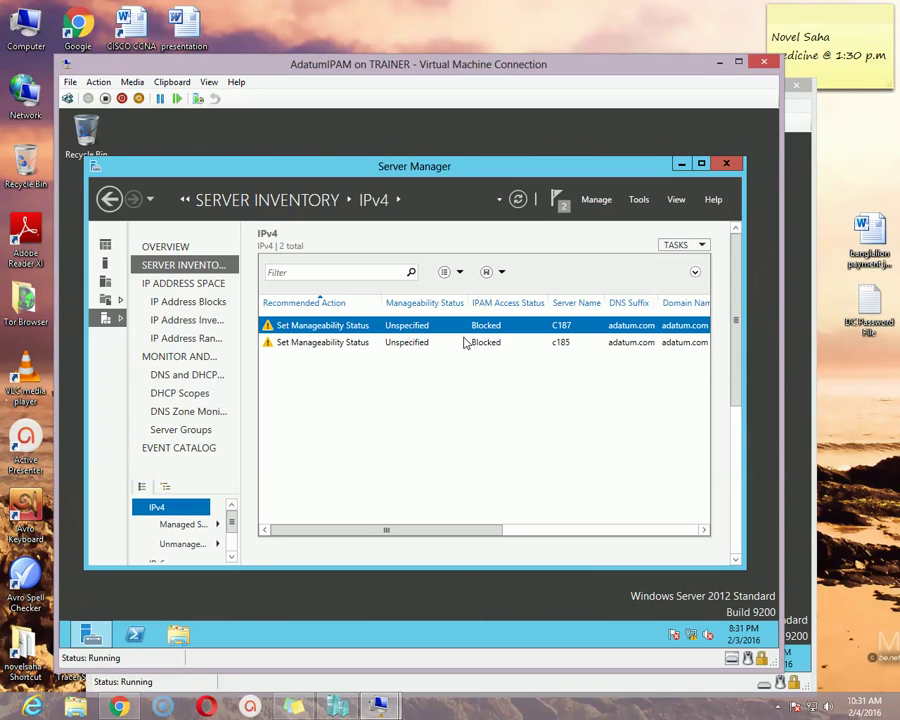
left_click(428, 342)
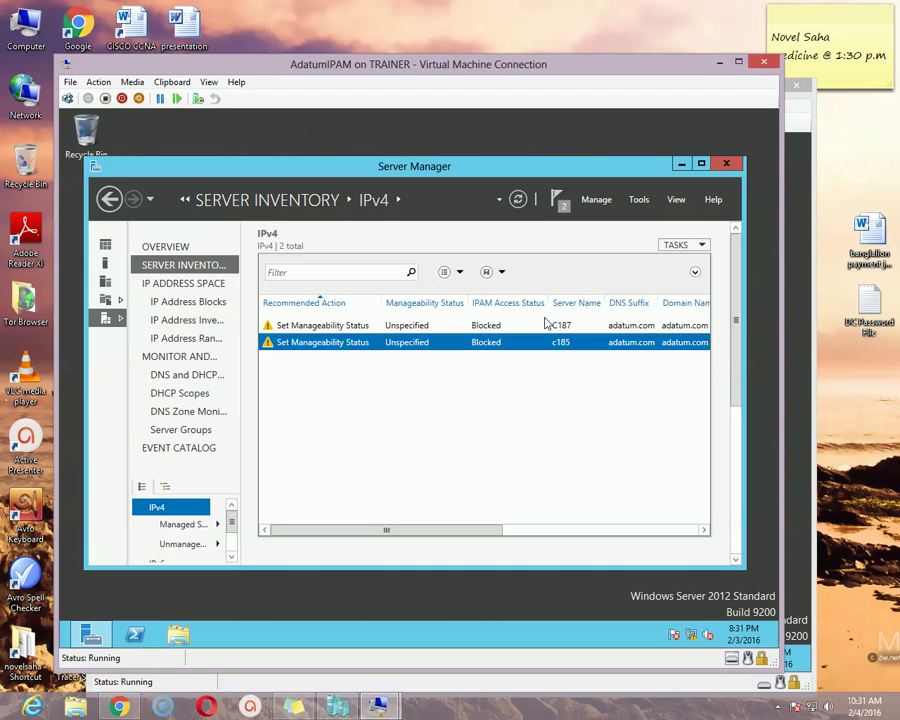
left_click(505, 331)
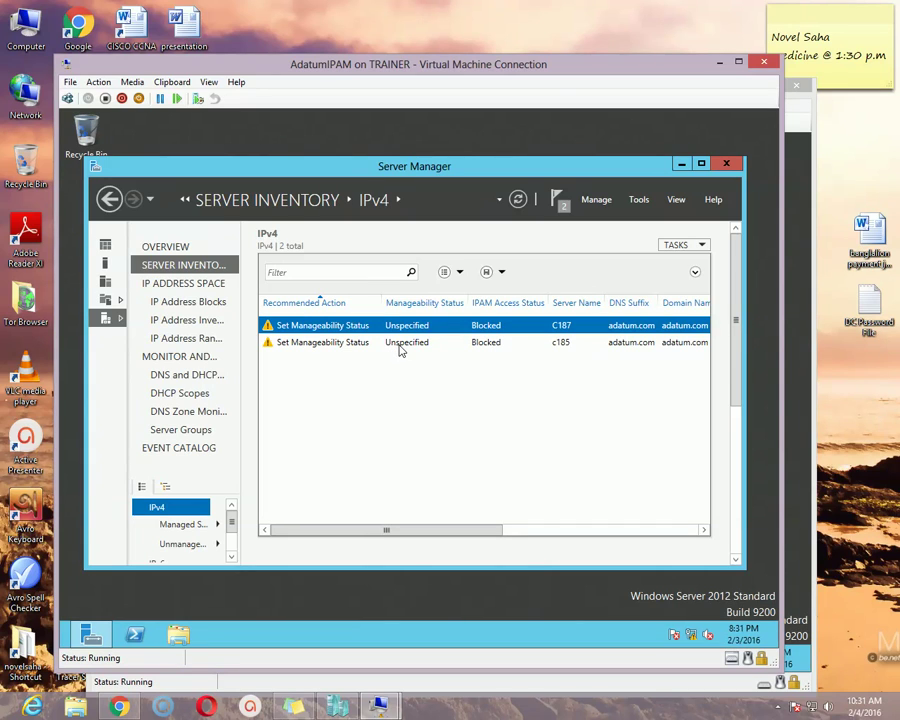
left_click(516, 346)
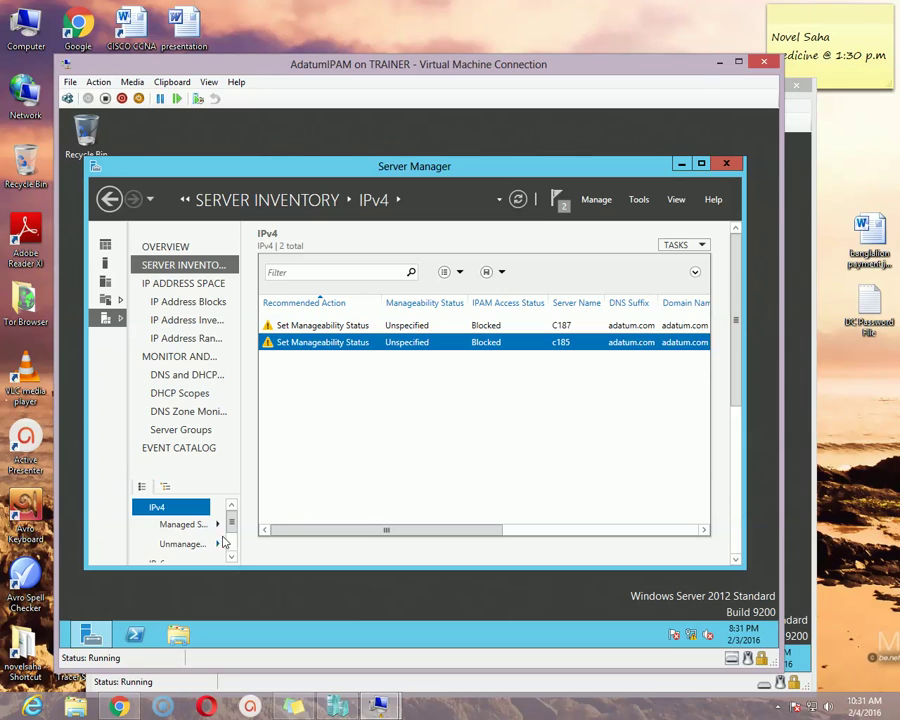
Open Windows PowerShell on the IPAM server and begin a command at the prompt with Invoke-
left_click(136, 634)
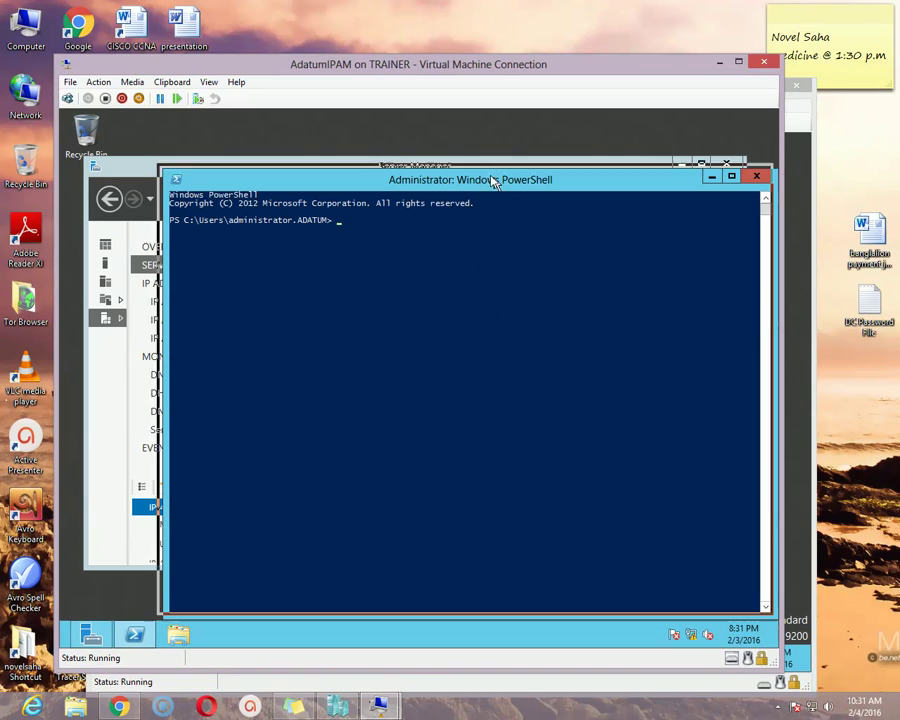
left_click_drag(496, 179, 470, 163)
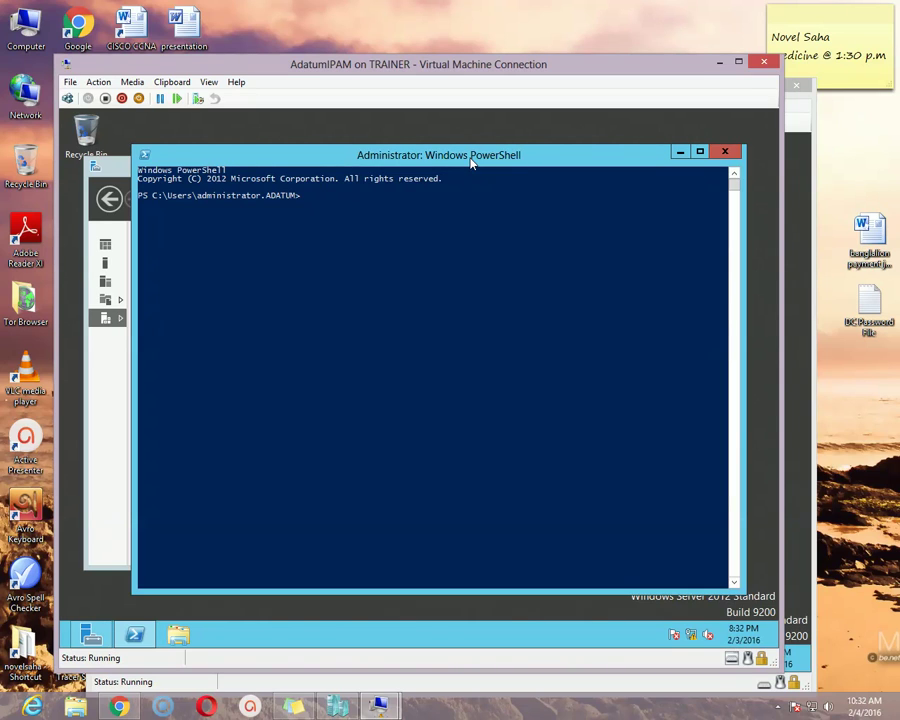
type("invo")
key("Tab")
key("BackSpace")
key("BackSpace")
key("BackSpace")
key("BackSpace")
key("BackSpace")
key("BackSpace")
key("BackSpace")
key("BackSpace")
Open the PowerShell window's properties and set the screen text color to white (255, 255, 255), keeping the dark blue background
left_click(145, 155)
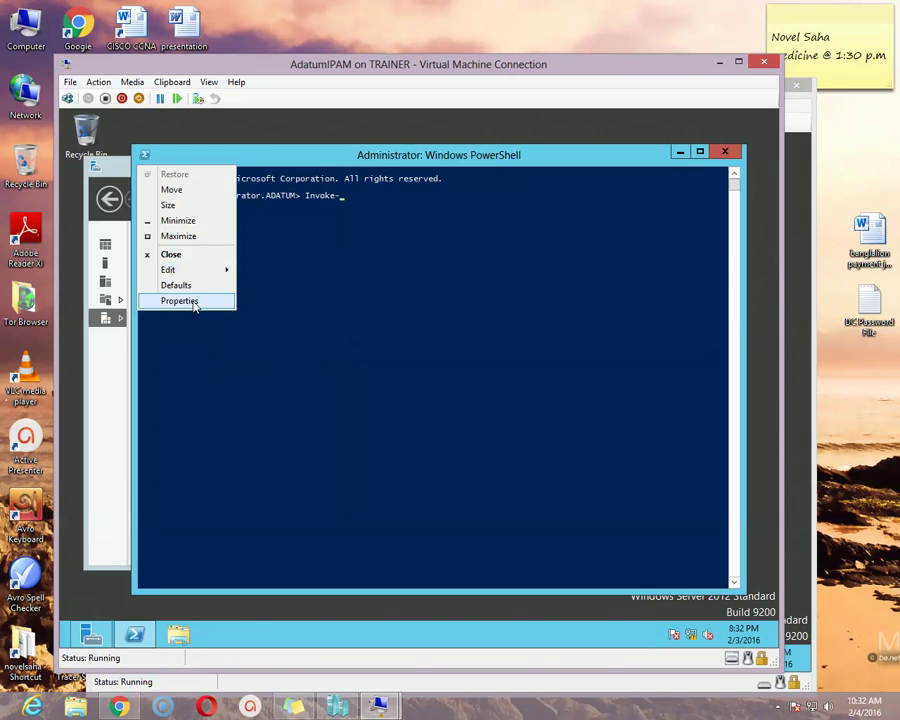
left_click(195, 303)
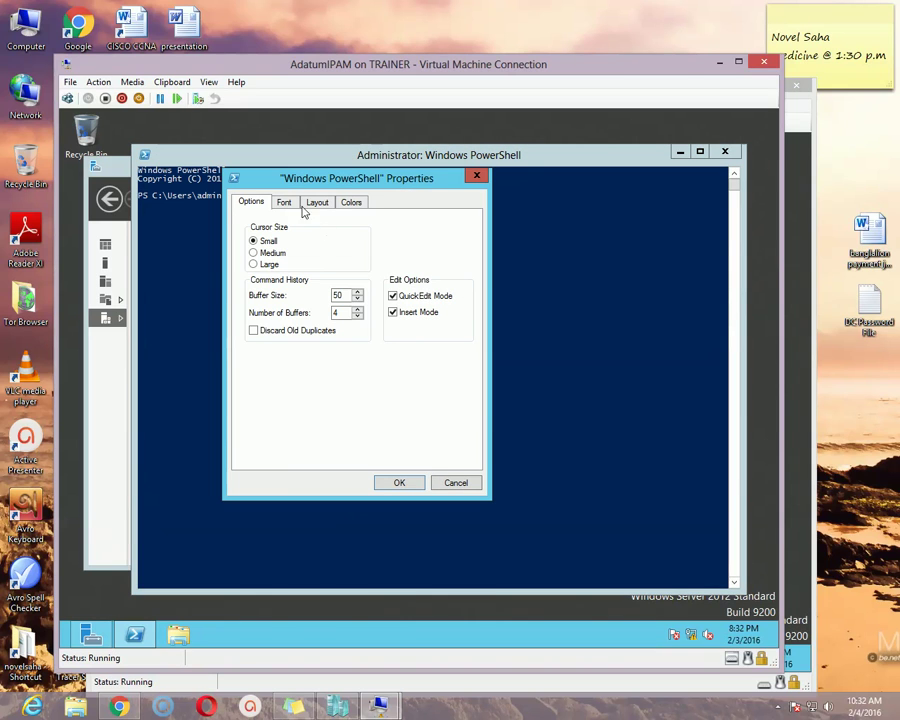
left_click(286, 206)
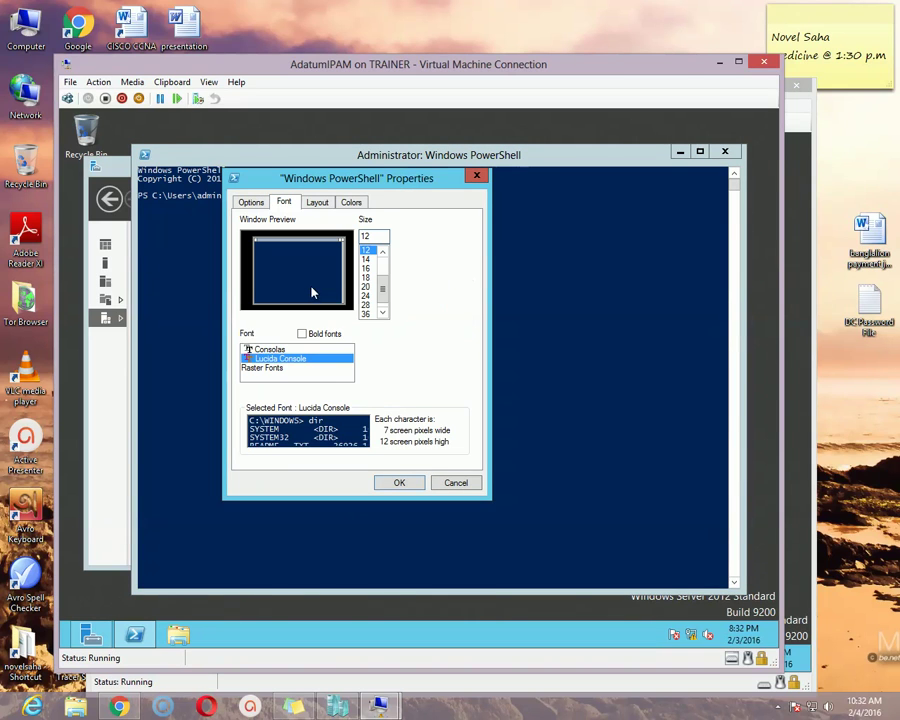
left_click(322, 204)
left_click(351, 202)
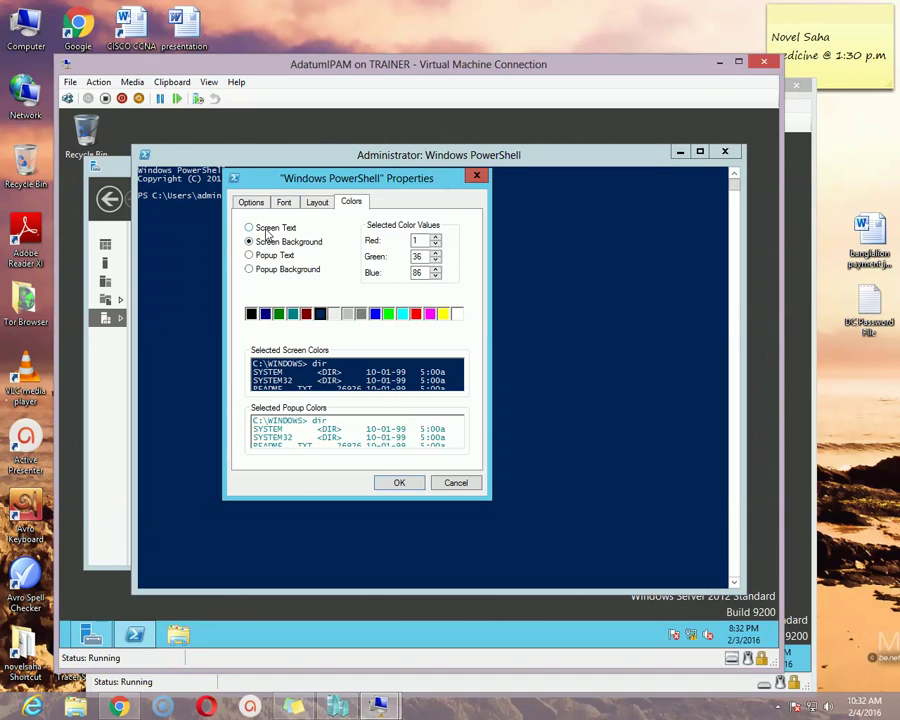
left_click(267, 231)
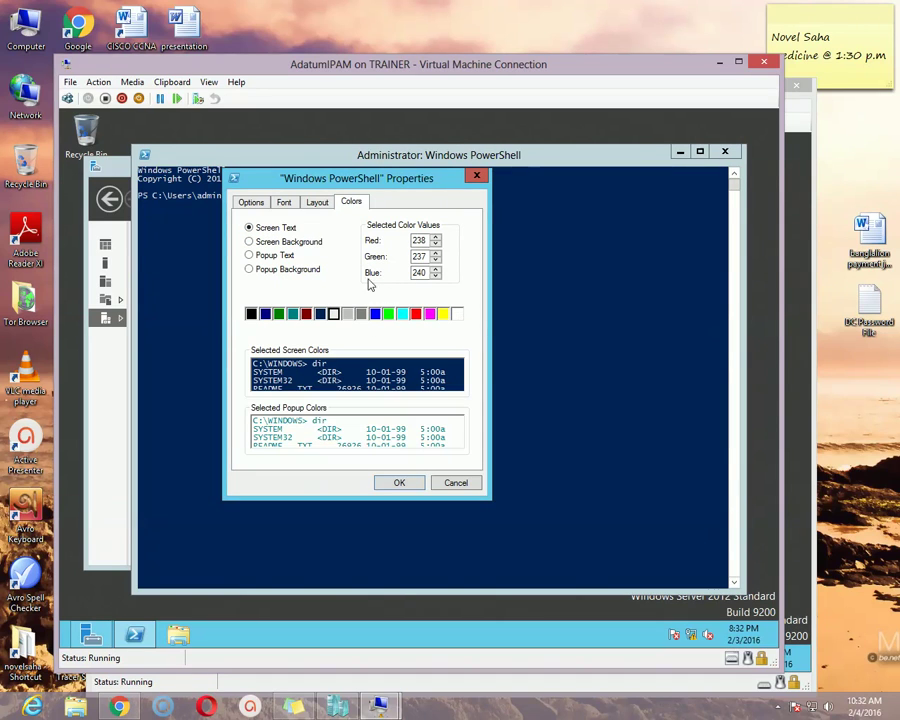
left_click(456, 316)
left_click(270, 242)
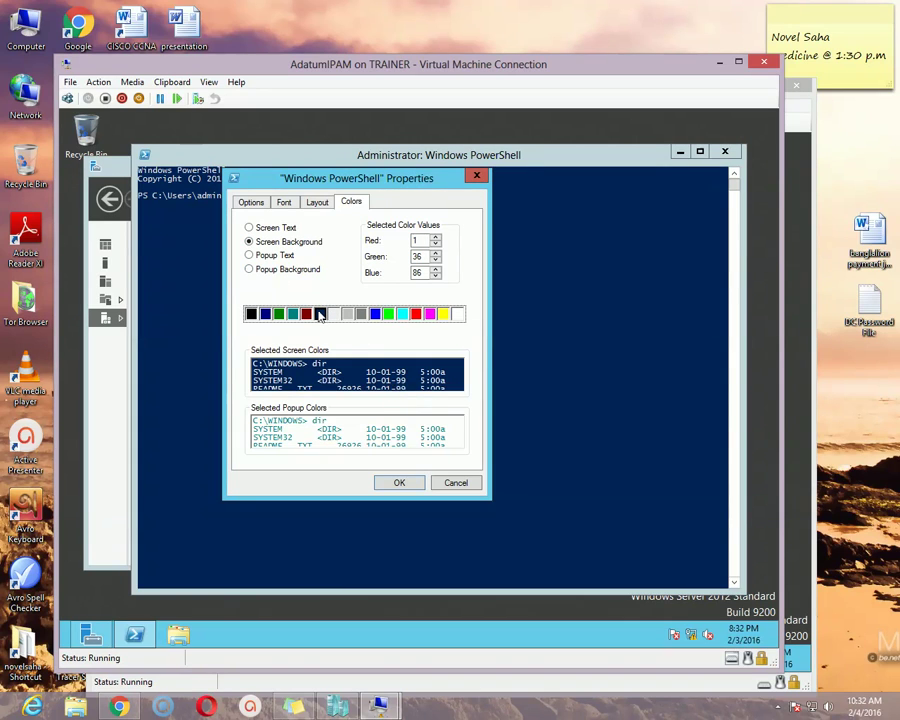
left_click(288, 229)
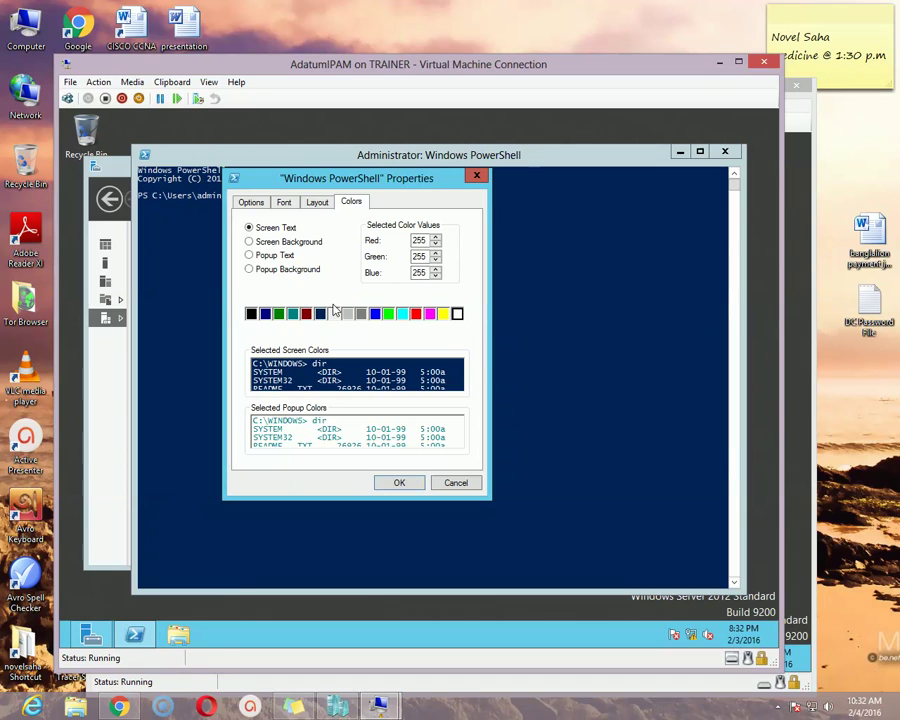
left_click(279, 244)
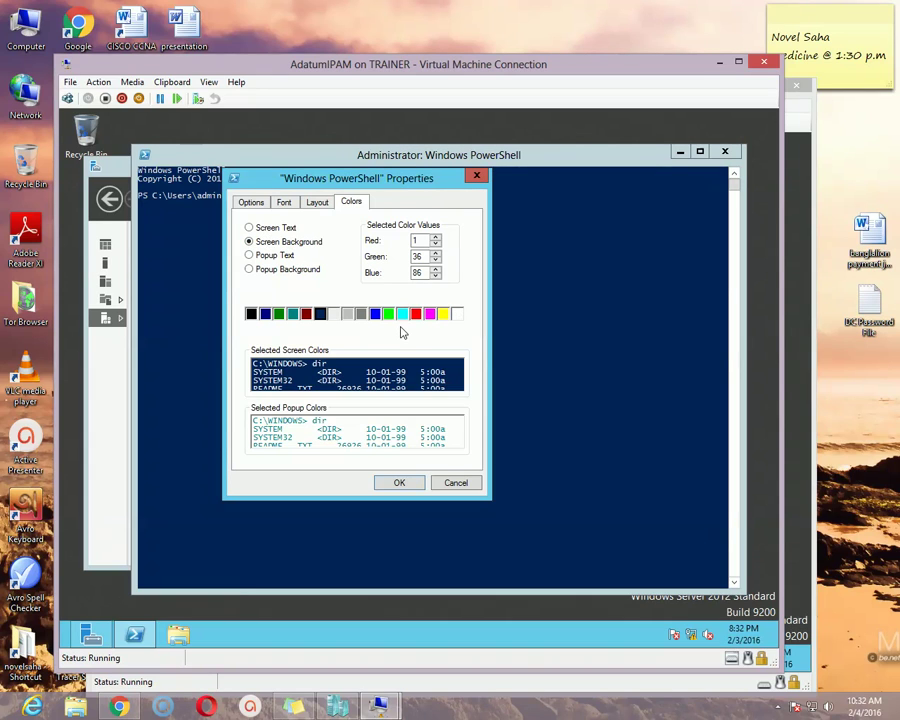
Set the PowerShell font size to 16, apply the properties, and reposition the enlarged window
left_click(316, 203)
left_click(284, 202)
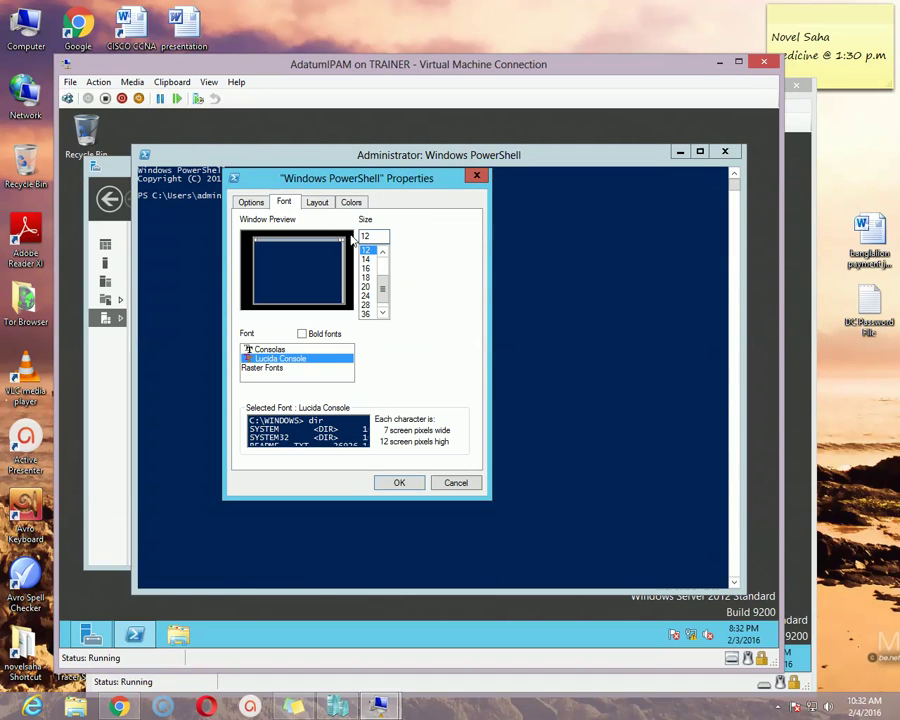
left_click(366, 268)
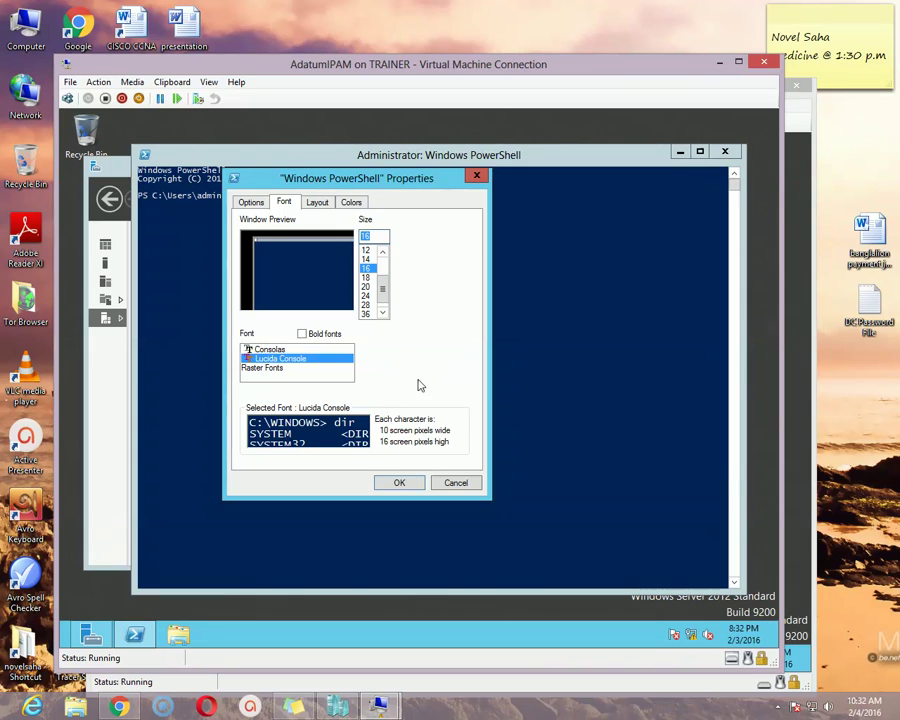
left_click(403, 484)
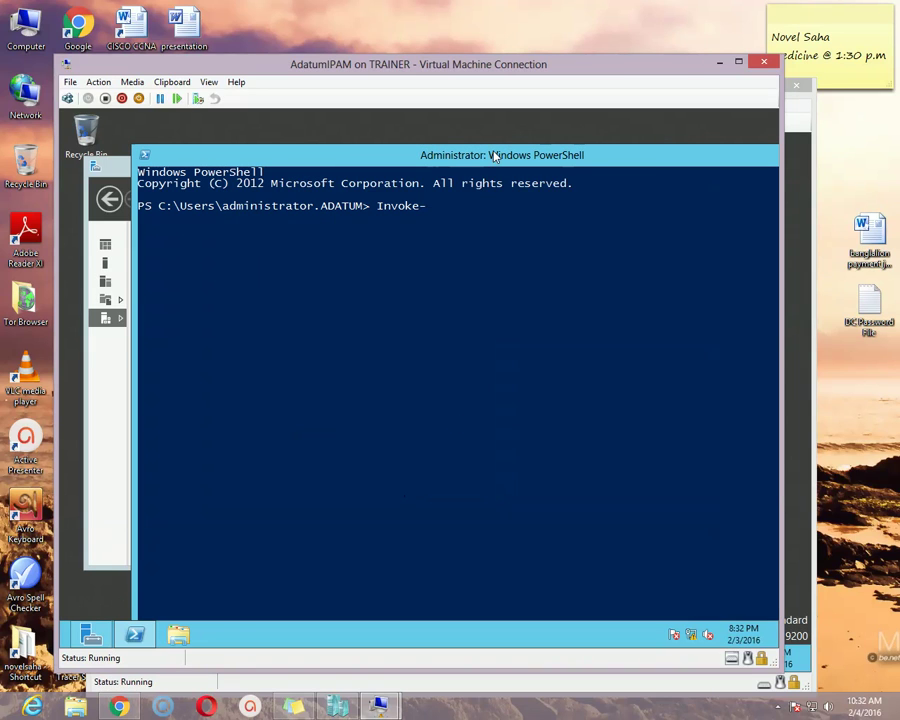
left_click_drag(492, 155, 443, 157)
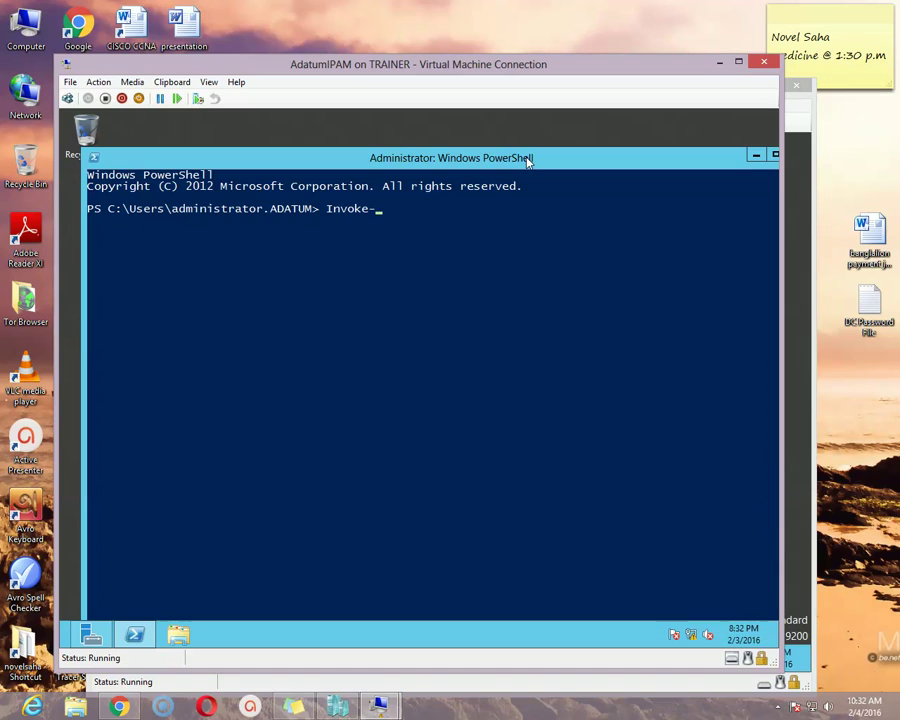
Write the command Invoke-IpamGpoProvisioning with -Domain adatum.com and -GpoPrefixName ipam at the PowerShell prompt
type("p")
key("Tab")
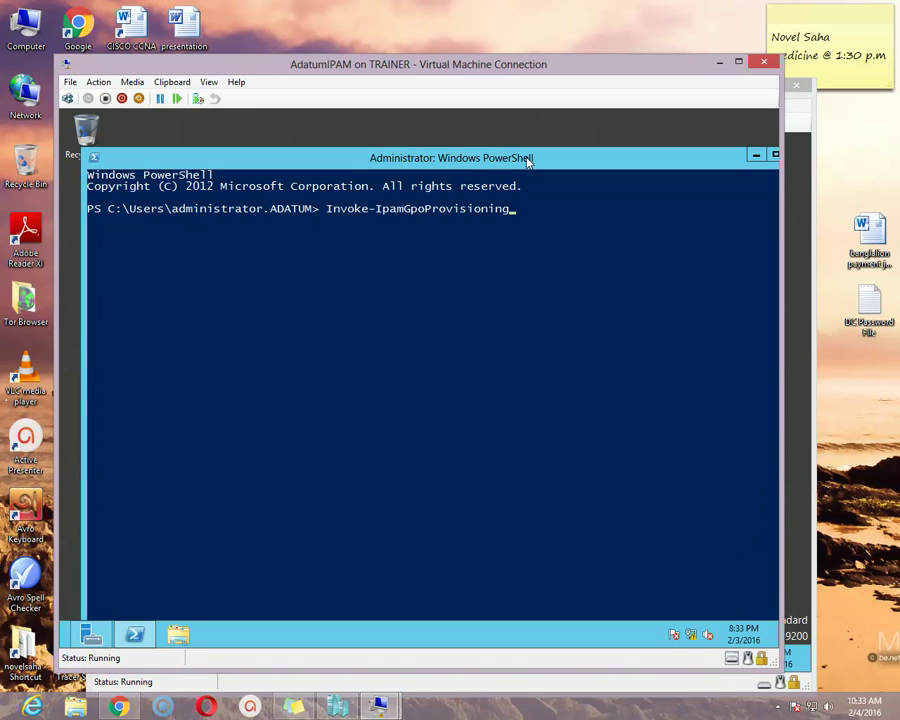
type("-do")
key("Tab")
type("adatum.")
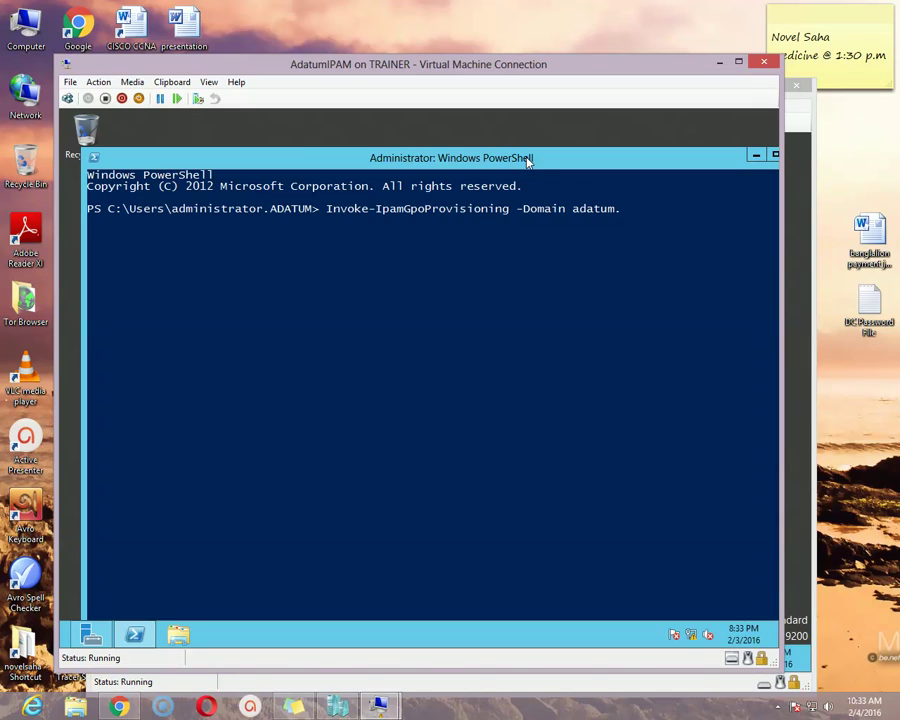
type("com")
type("-gpo")
key("Tab")
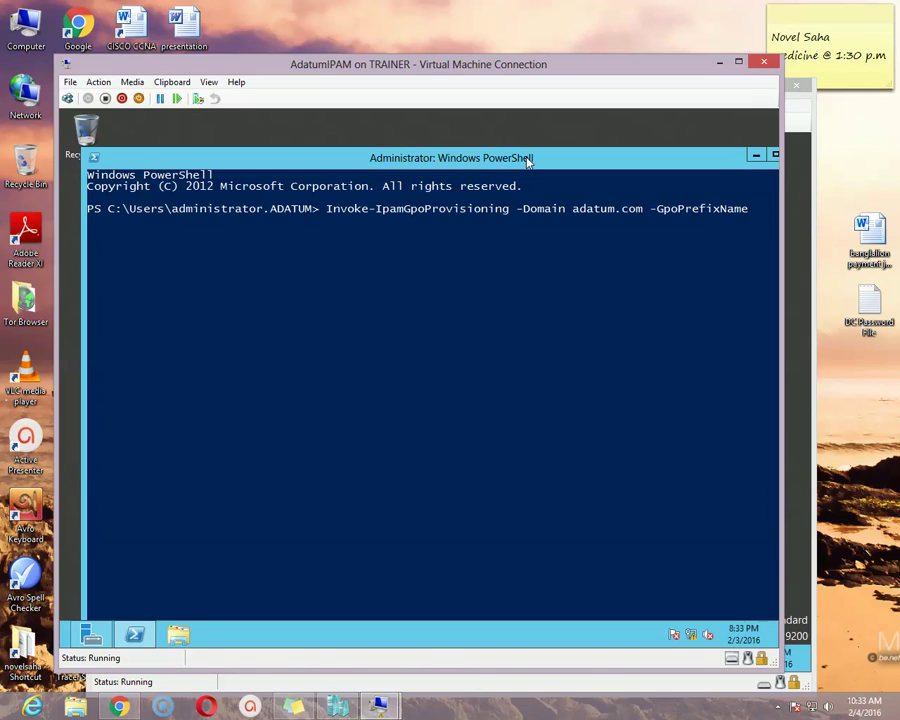
type("ipam")
Add the -IpamServerFqdn parameter to the provisioning command with the IPAM server's full name in adatum.com
type("-")
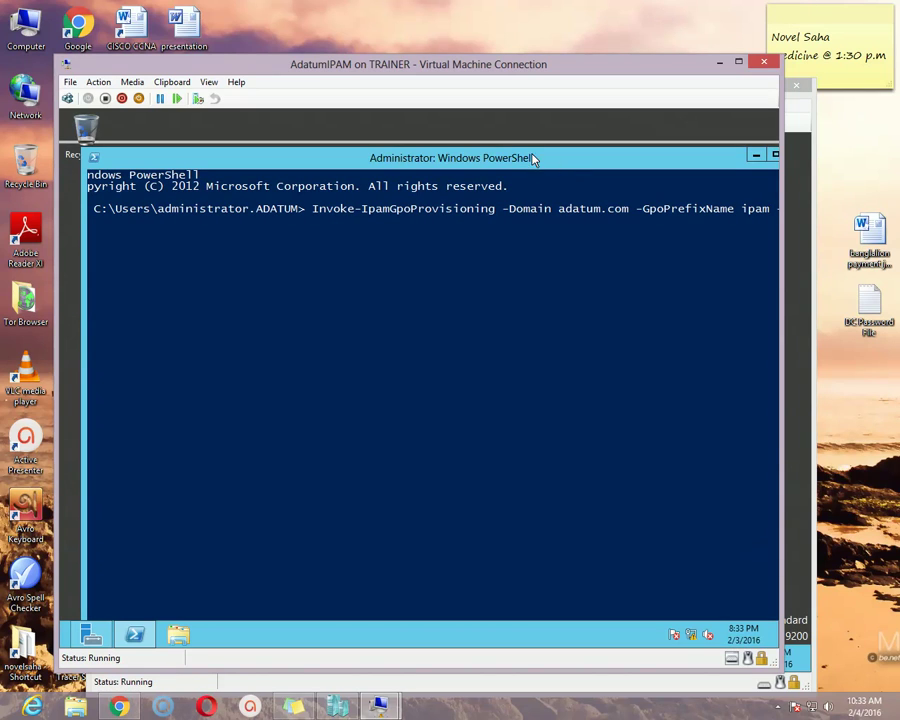
type("Ipa")
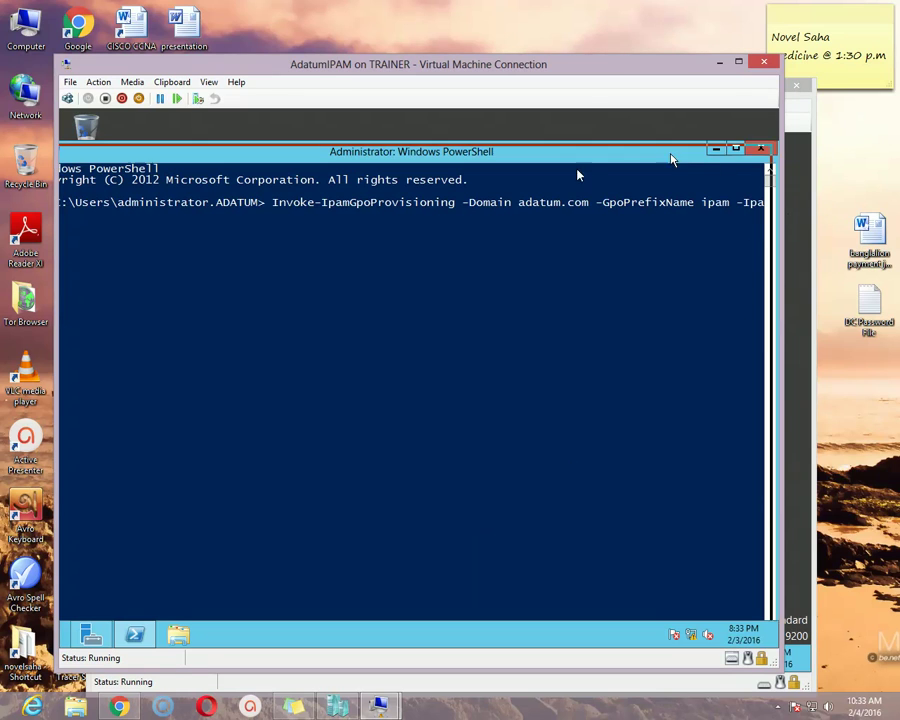
left_click_drag(671, 157, 553, 176)
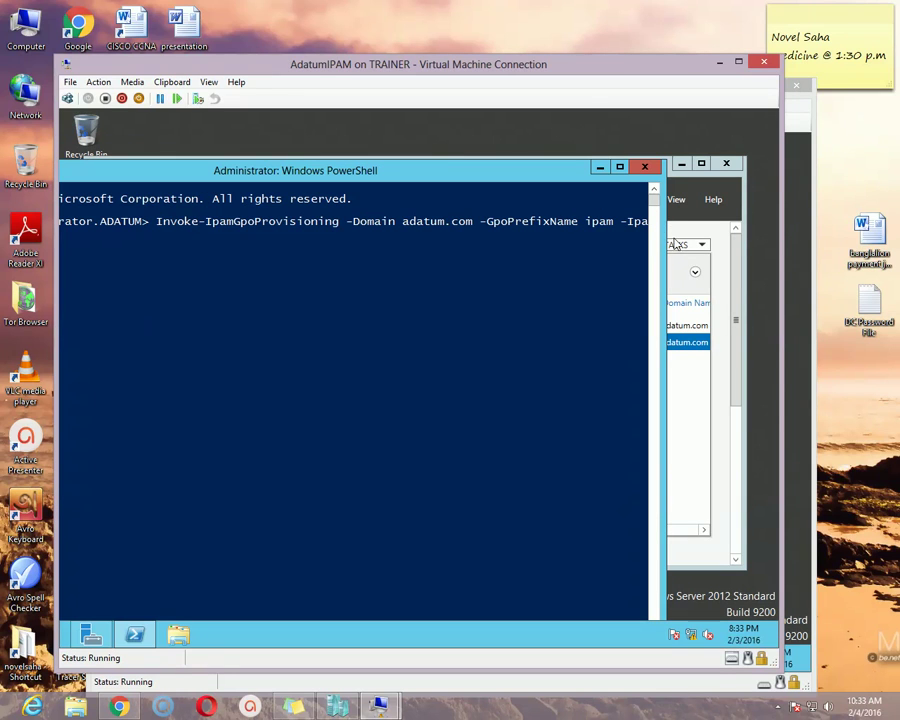
left_click(631, 224)
key("Escape")
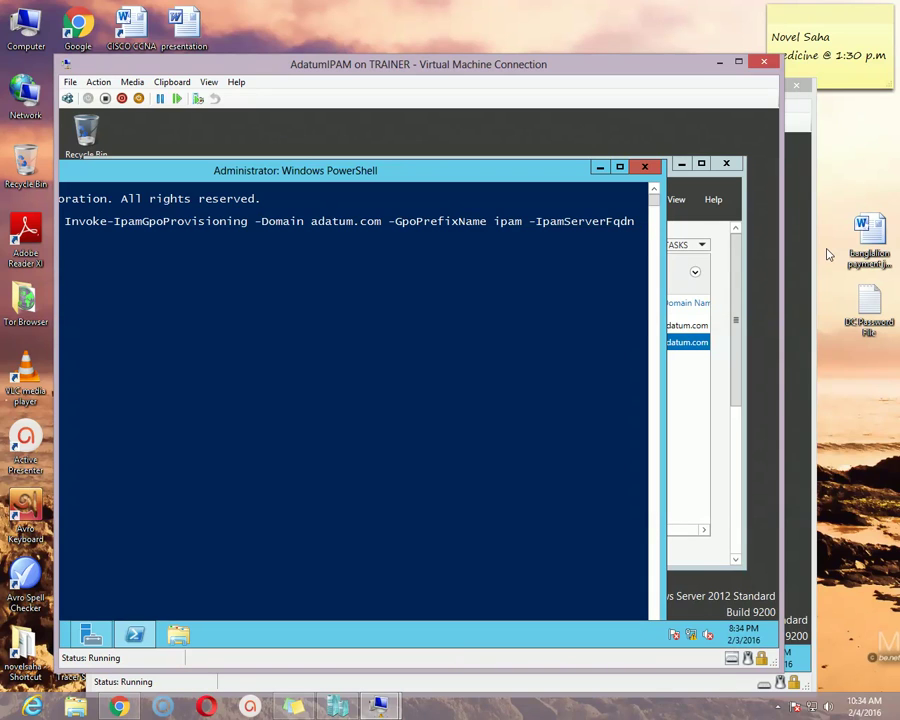
type("cl")
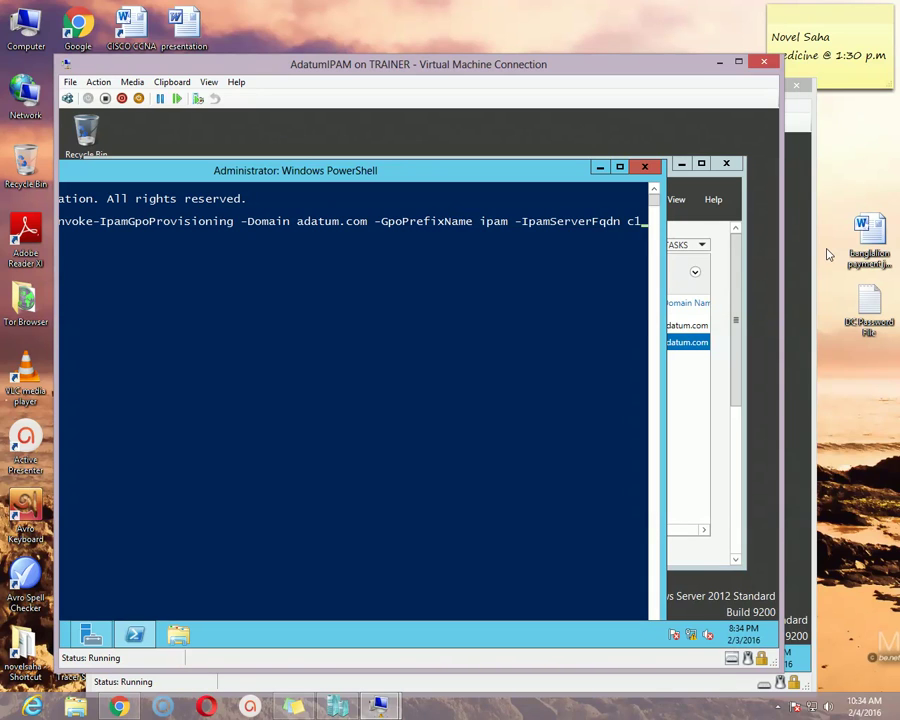
type("8.")
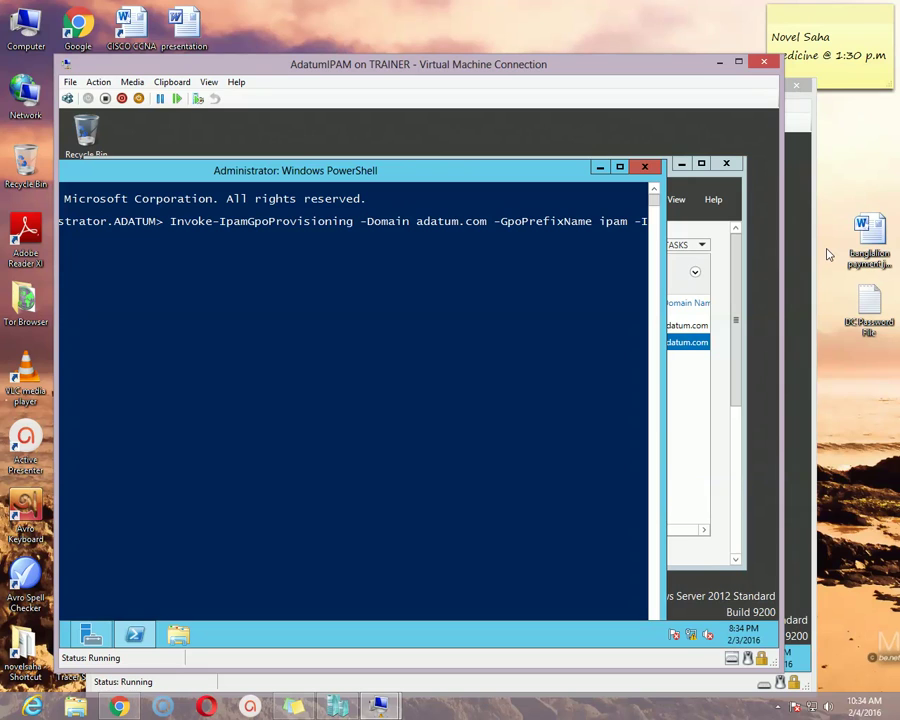
Add the parameter -DelegatedGpoUser "adatum\administrator" to the end of the IPAM GPO provisioning command in PowerShell
left_click_drag(583, 179, 424, 112)
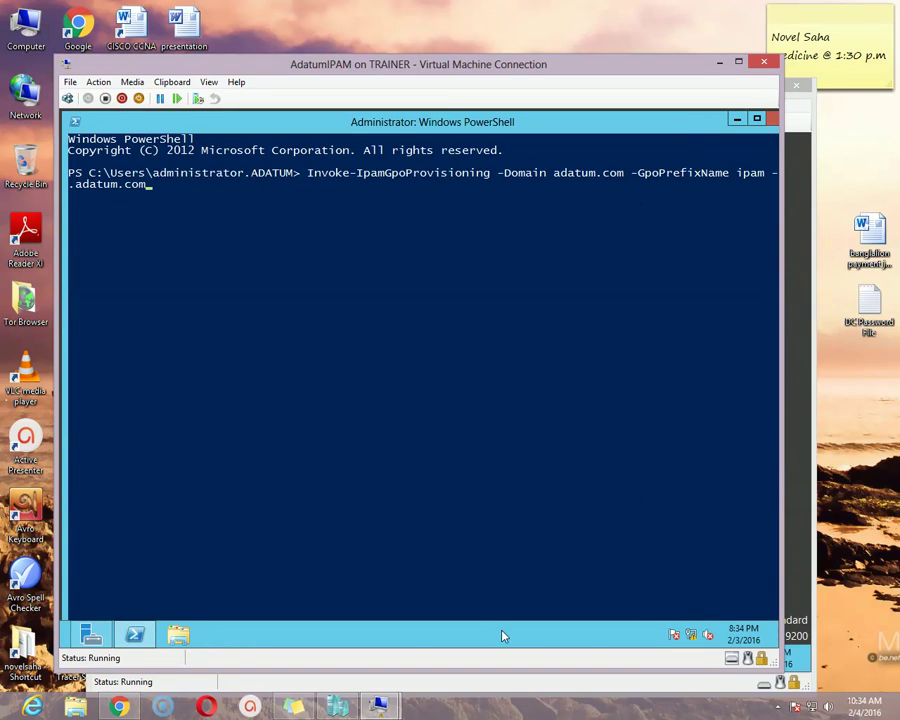
double_click(676, 122)
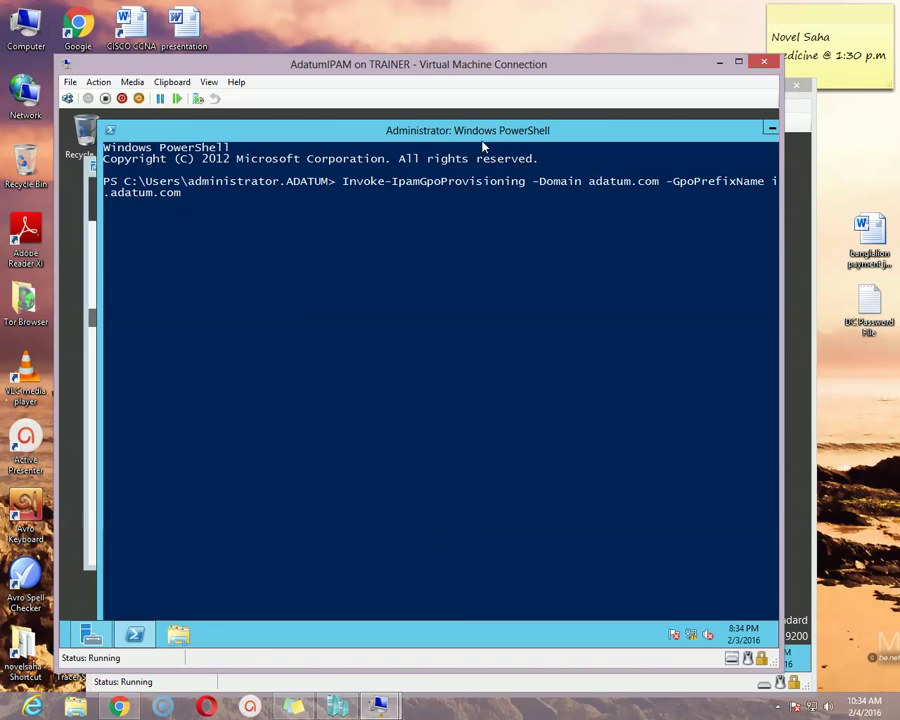
left_click_drag(462, 133, 359, 134)
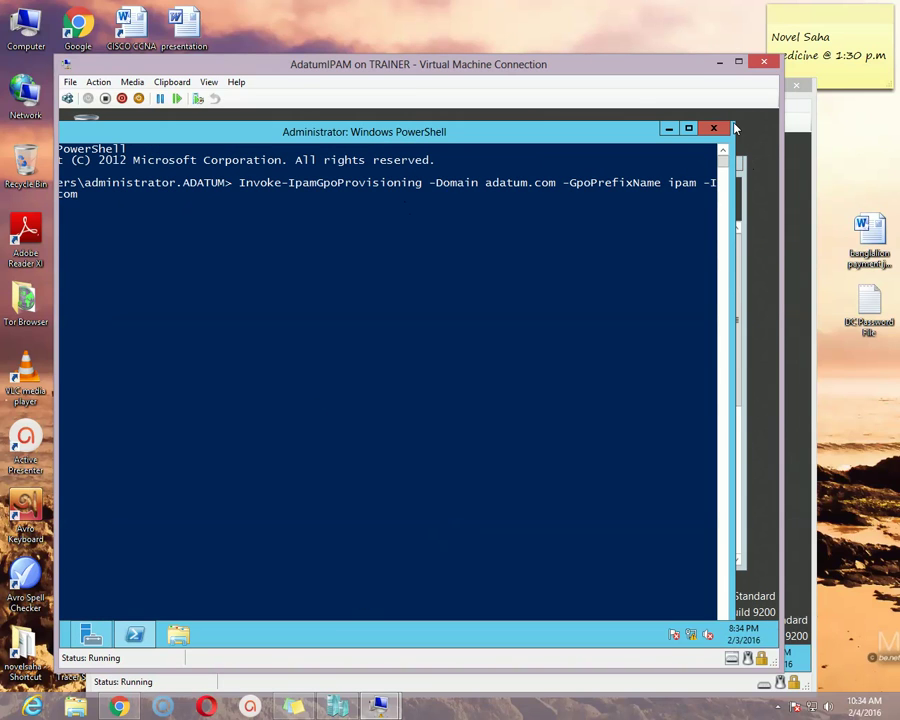
left_click_drag(735, 127, 674, 182)
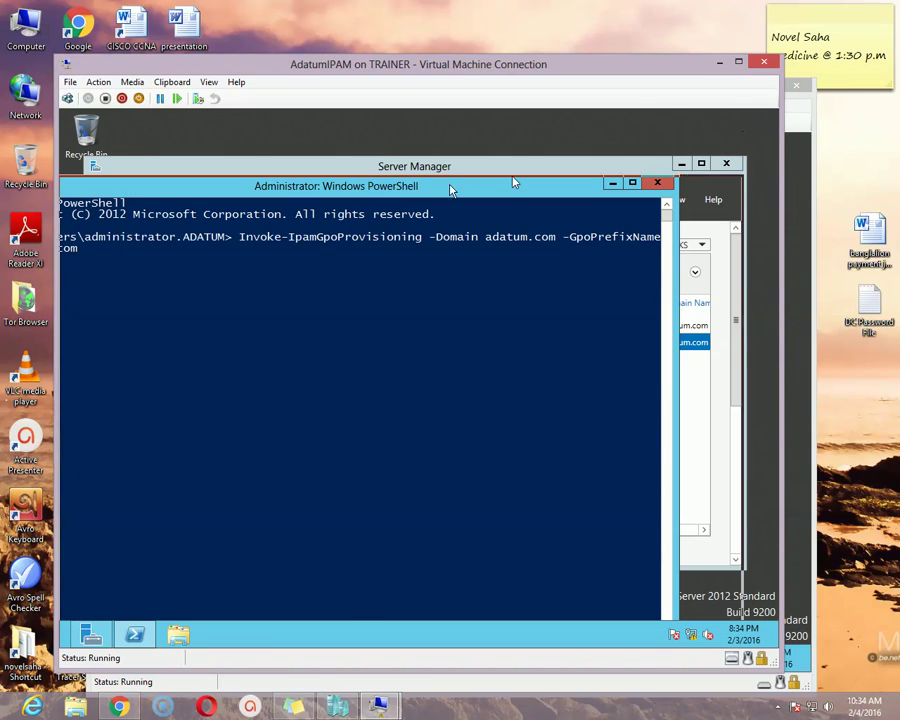
left_click_drag(450, 190, 487, 180)
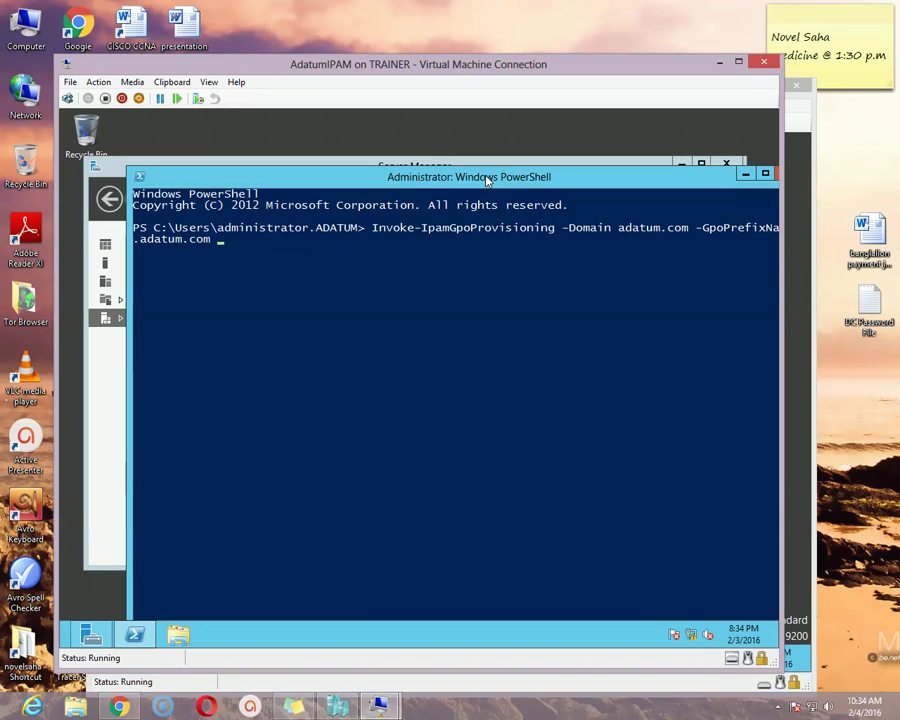
type("-DelegatedGpoUser")
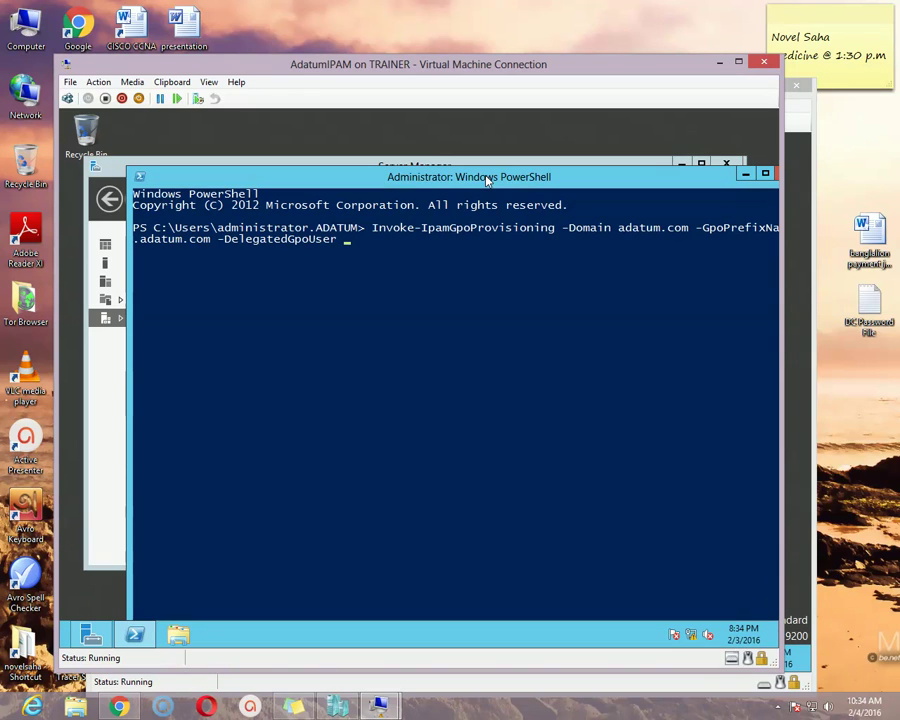
type("\"")
type("adatum\\")
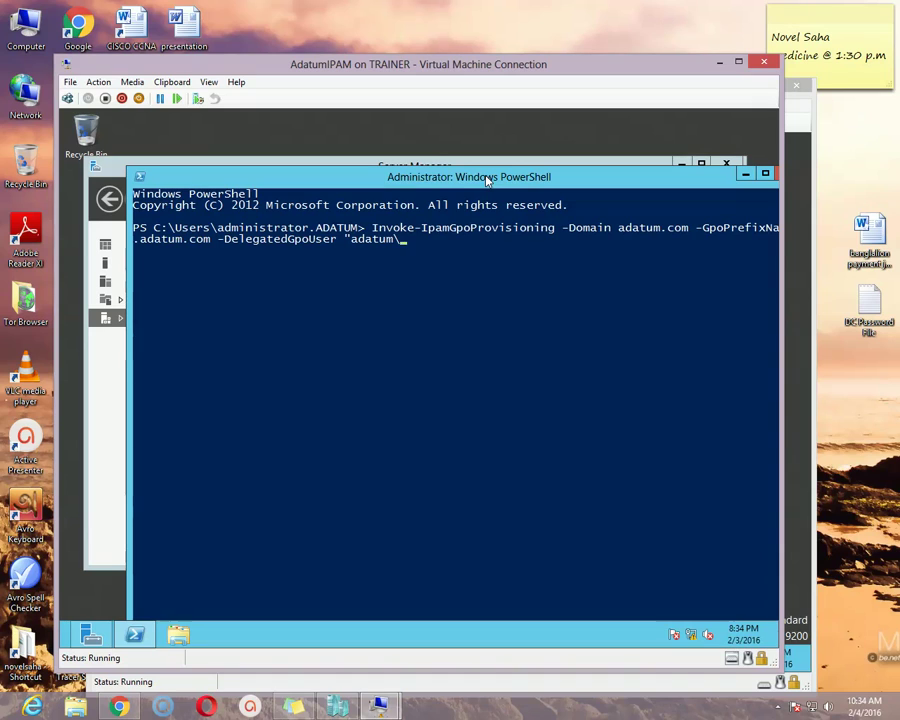
type("administratp")
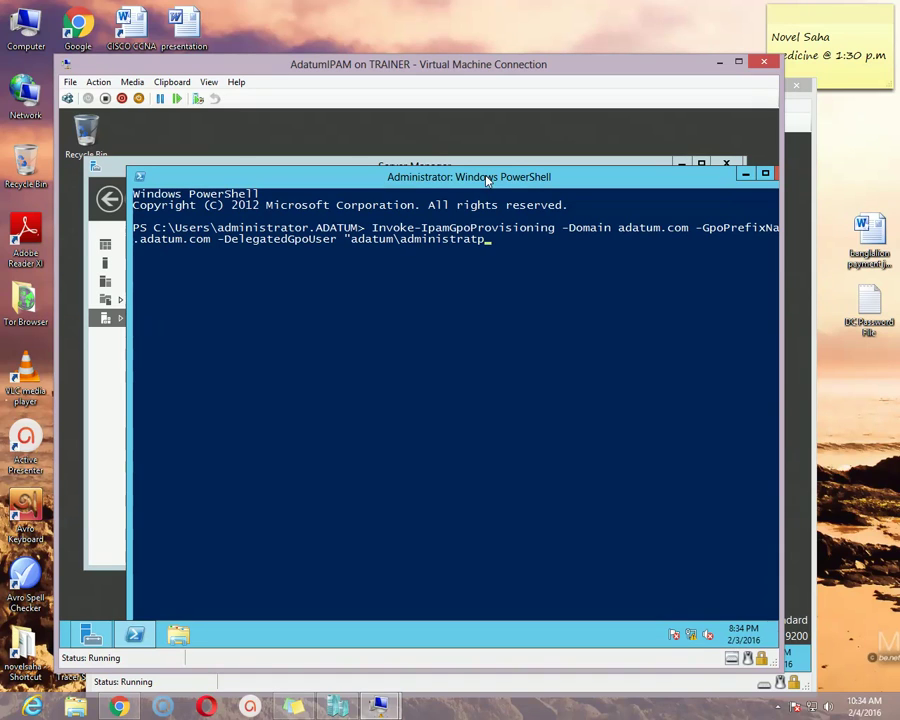
key("BackSpace")
type("or")
Run the IPAM GPO provisioning command and answer yes to its confirmation question
key("Return")
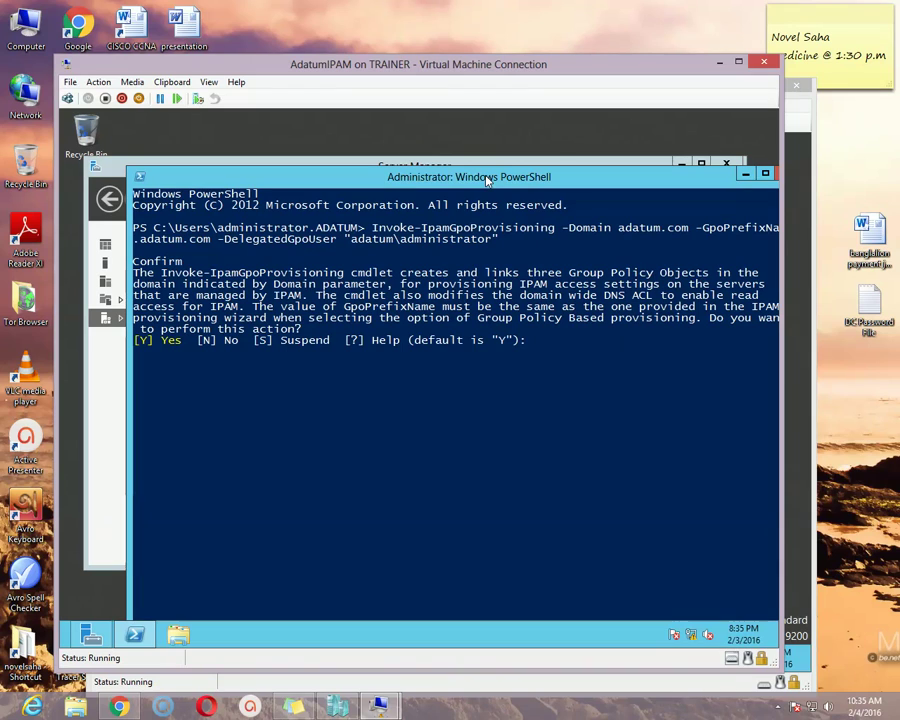
type("yes")
key("Return")
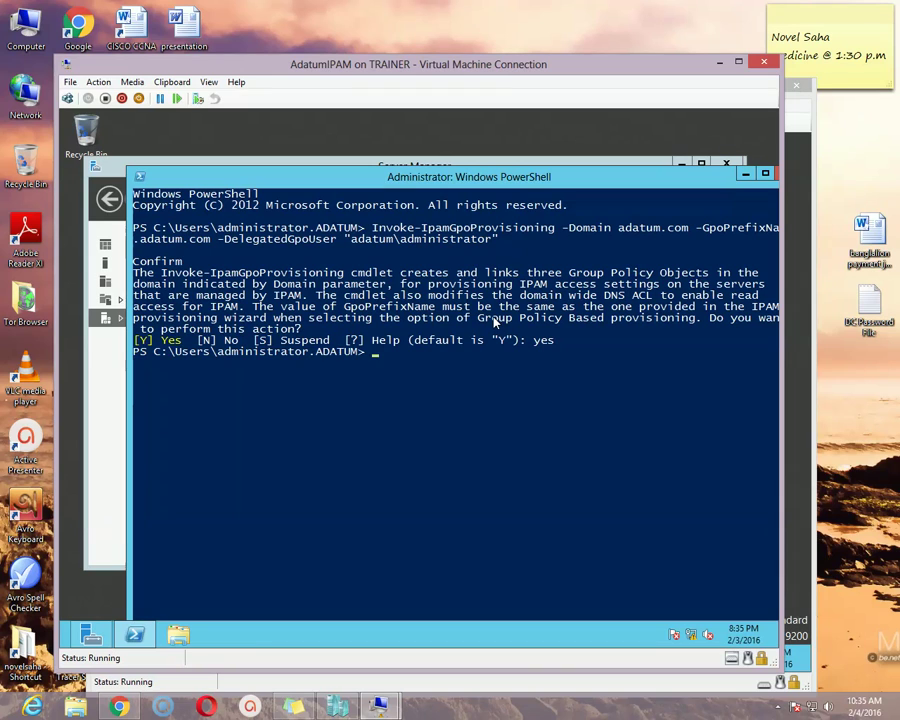
Switch to the Adatum DC virtual machine and run gpupdate /force from its app search
mouse_move(378, 706)
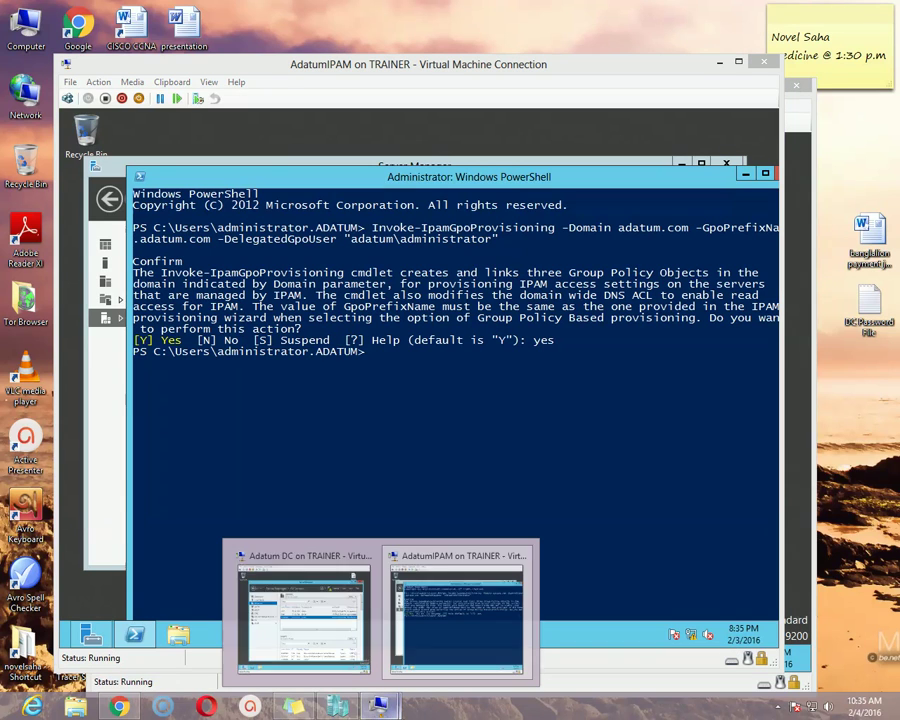
left_click(303, 612)
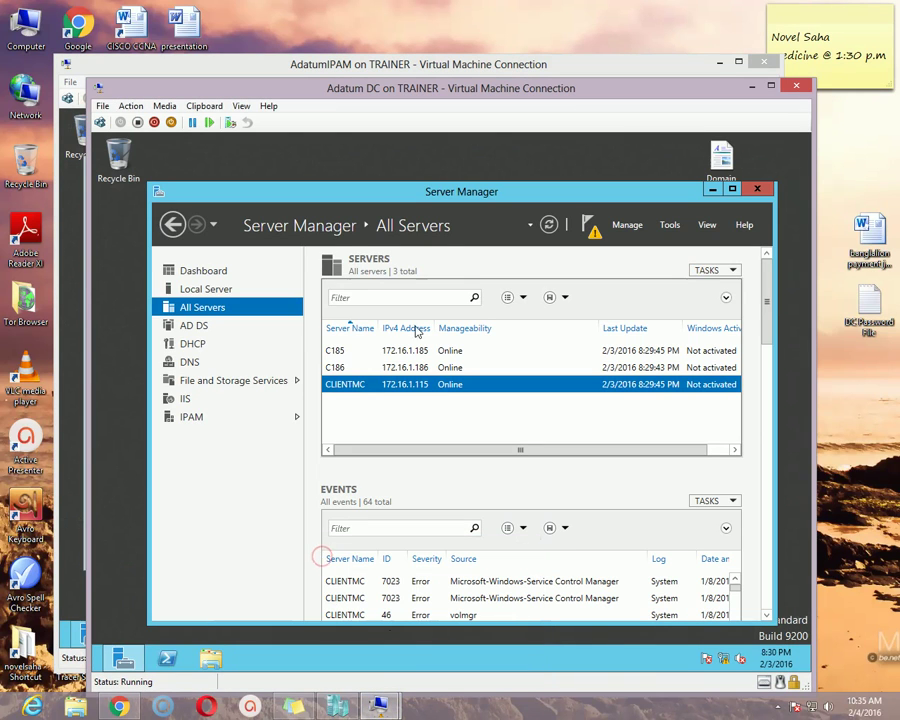
left_click_drag(465, 199, 442, 197)
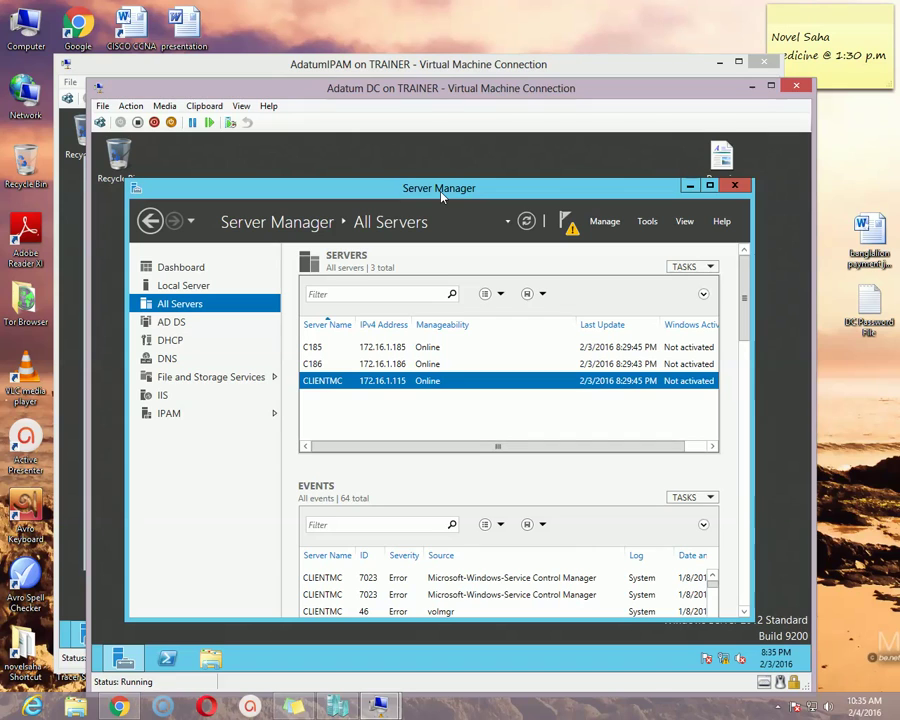
mouse_move(807, 140)
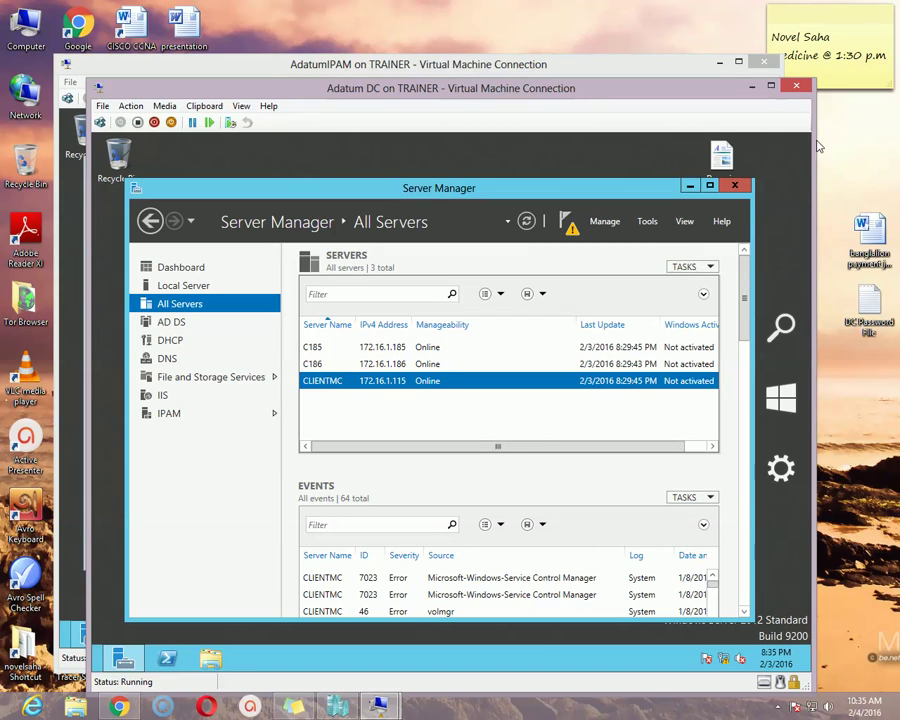
left_click(807, 318)
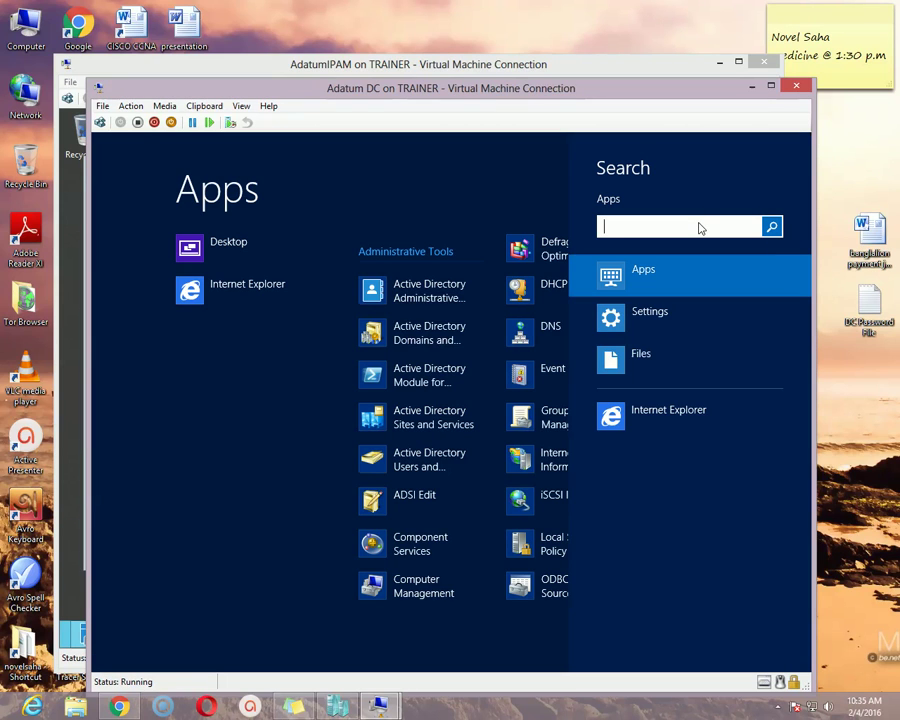
type("g")
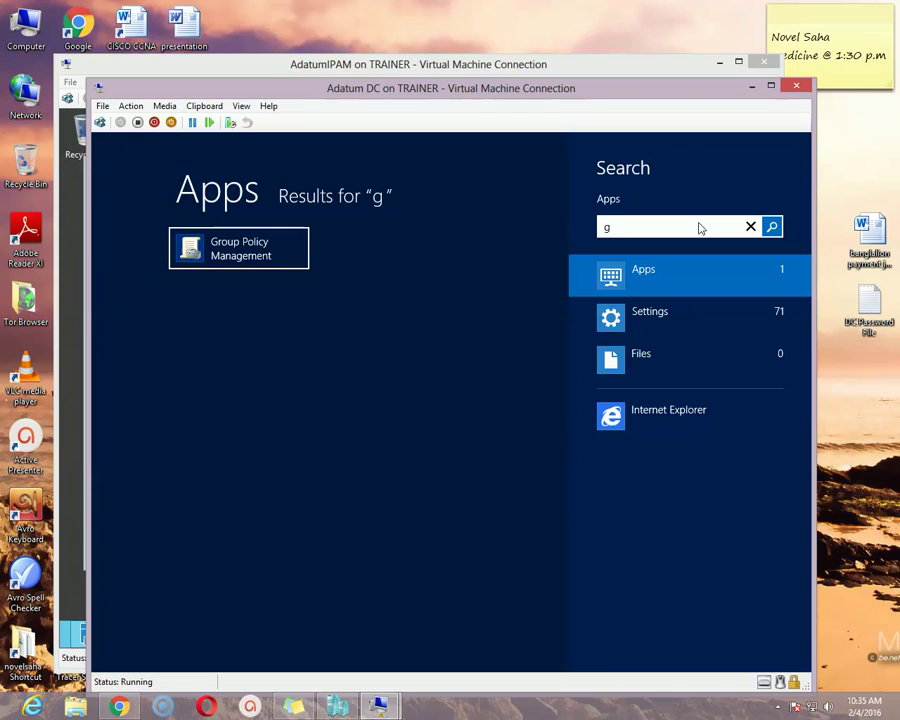
type("p")
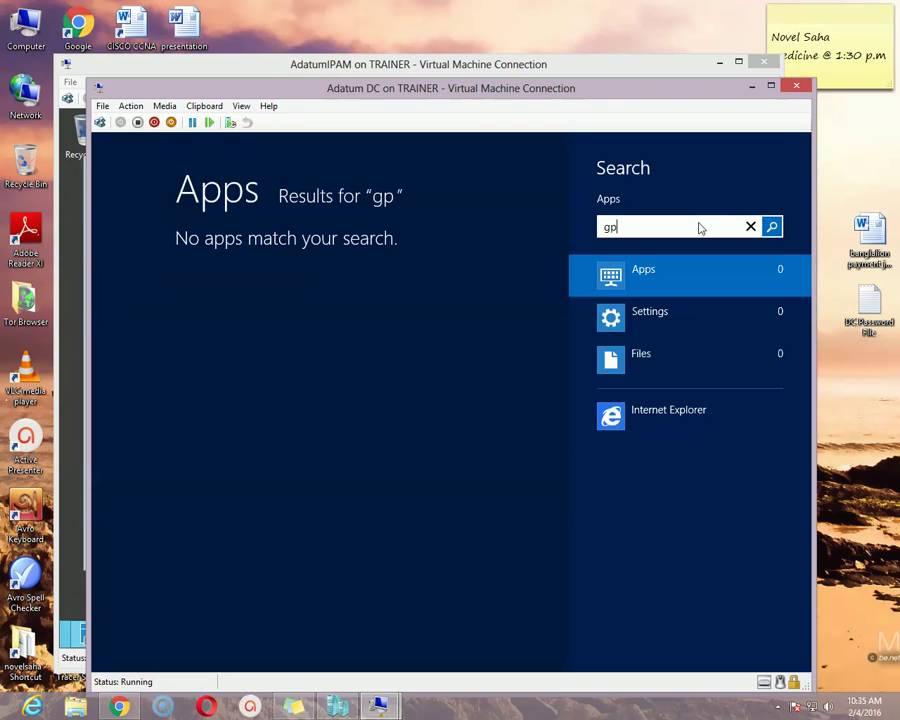
type("updat")
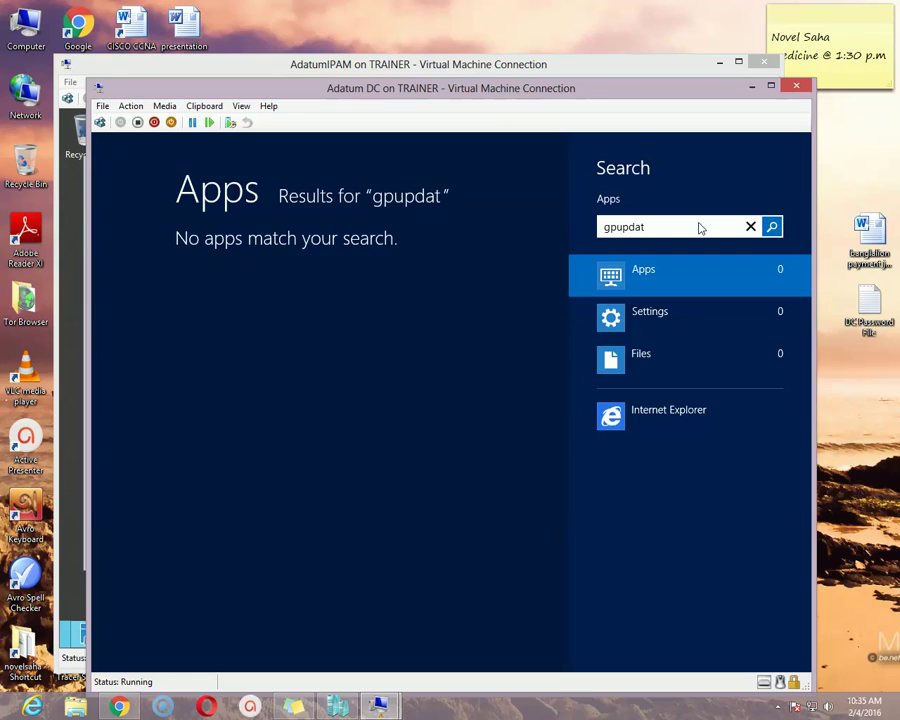
type("e /force")
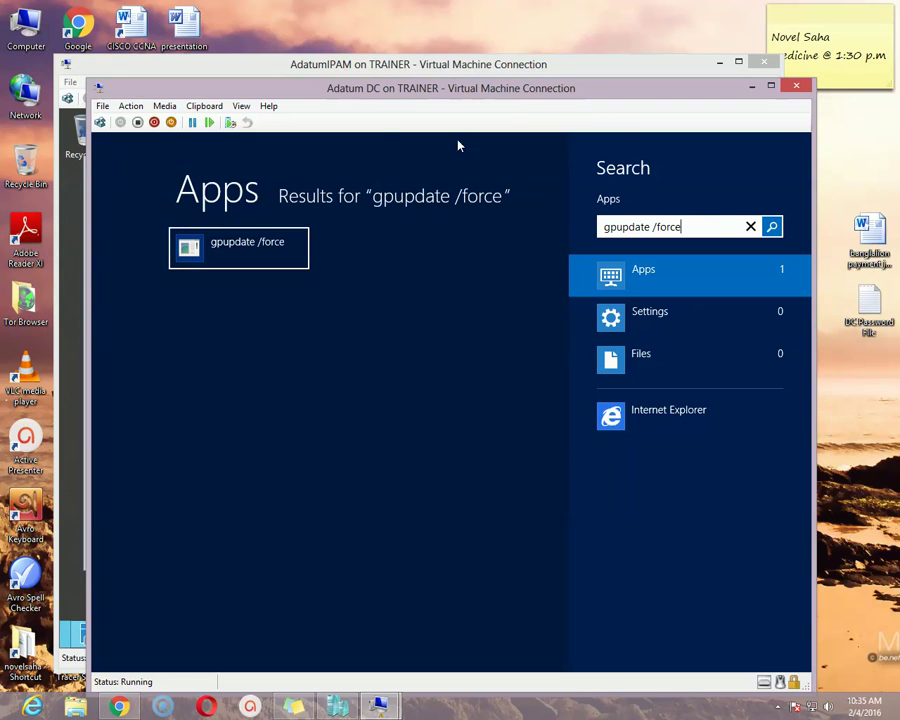
left_click(240, 247)
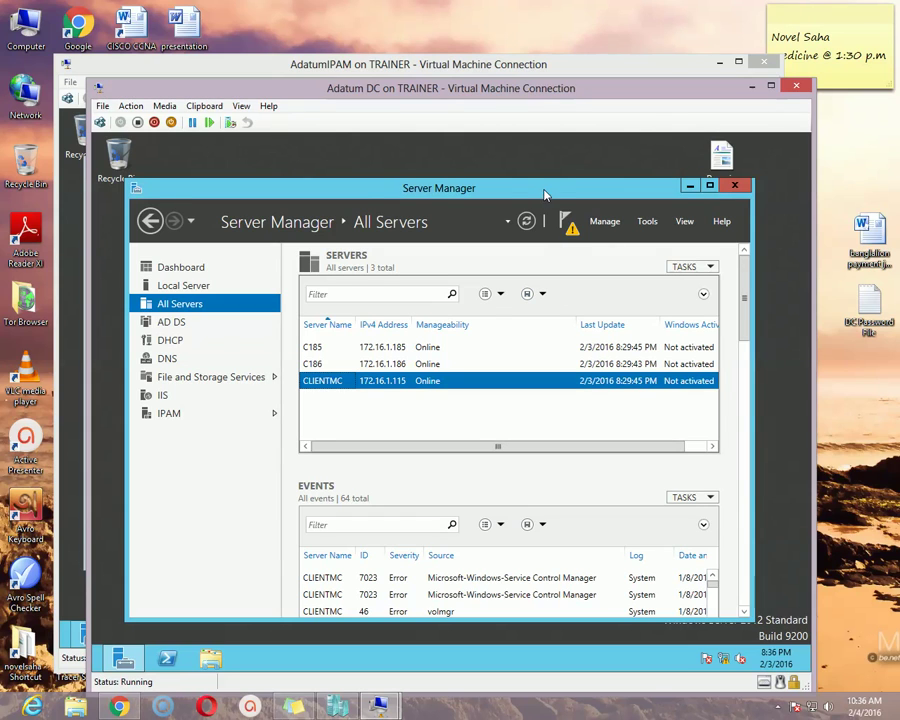
Open Active Directory Users and Computers on the domain controller and reposition its window
left_click_drag(545, 194, 546, 186)
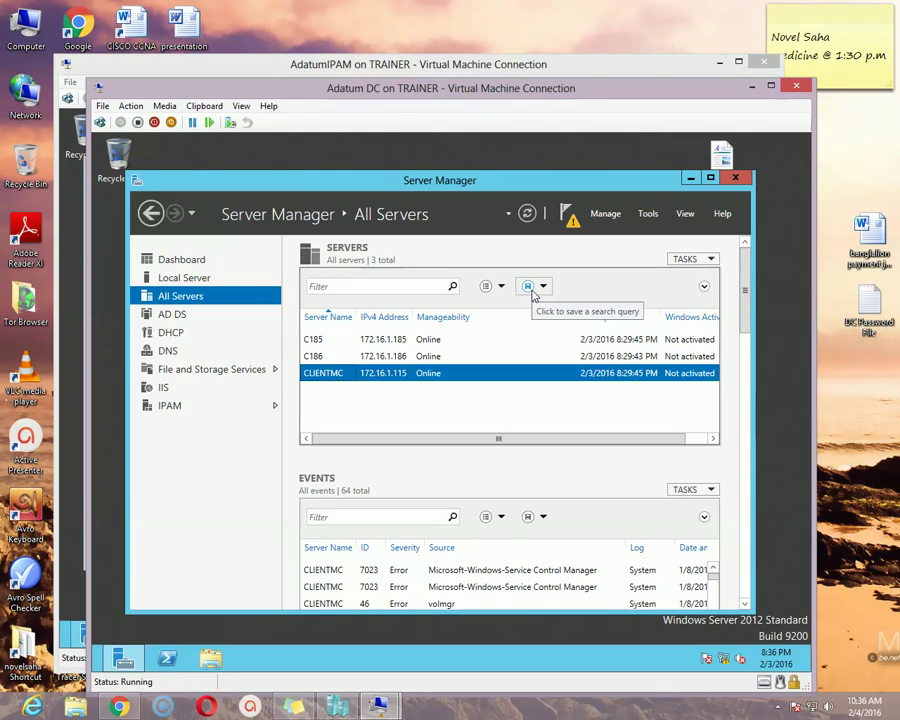
left_click(650, 215)
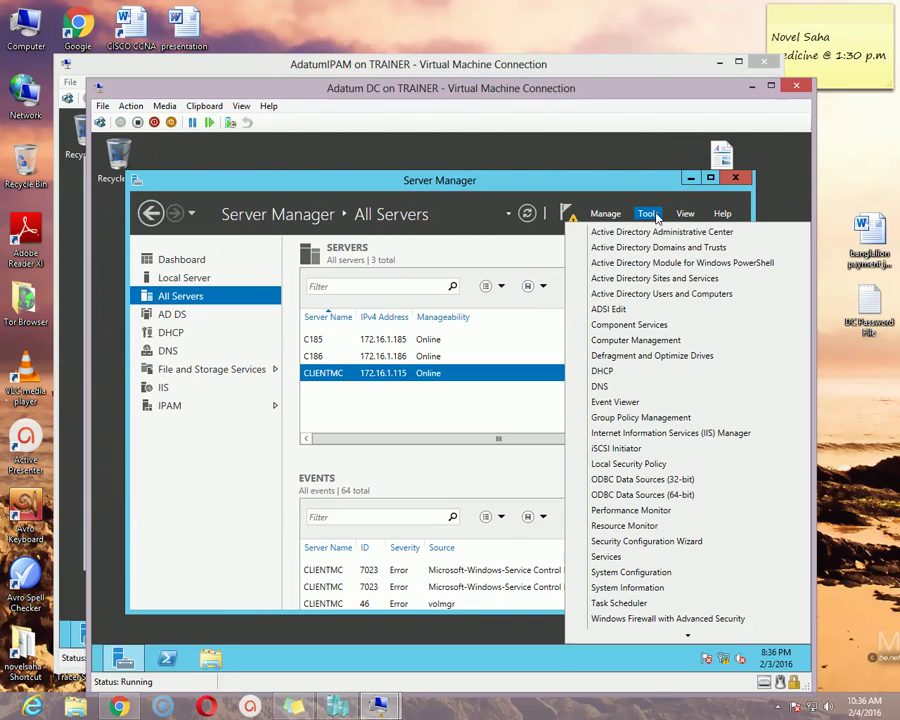
left_click(686, 303)
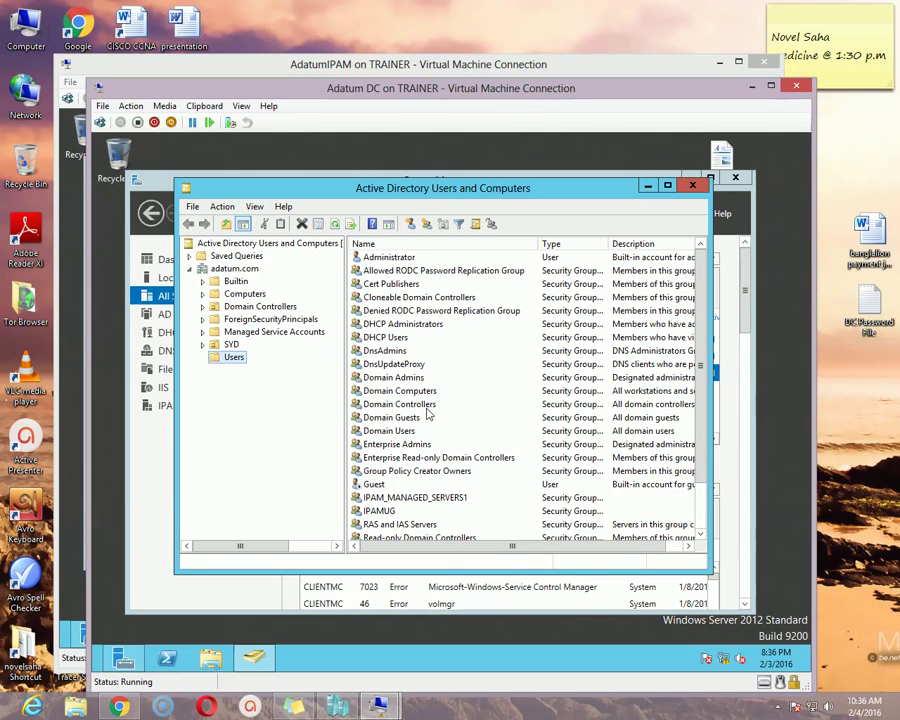
left_click_drag(464, 182, 463, 190)
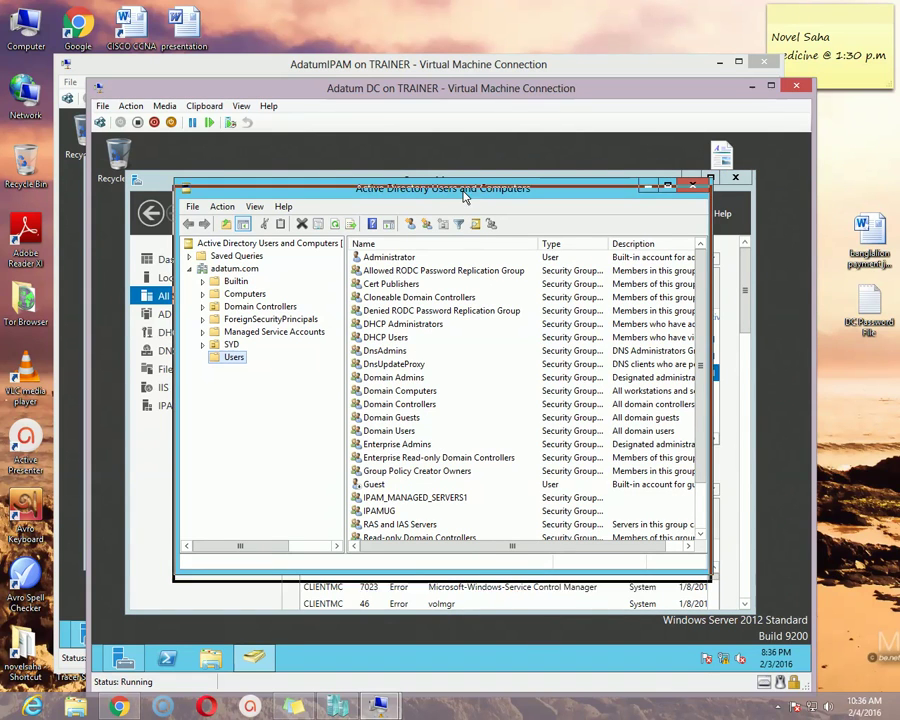
Create a universal security group named R26IPAMComputerGroup in the adatum.com Users container
left_click(425, 232)
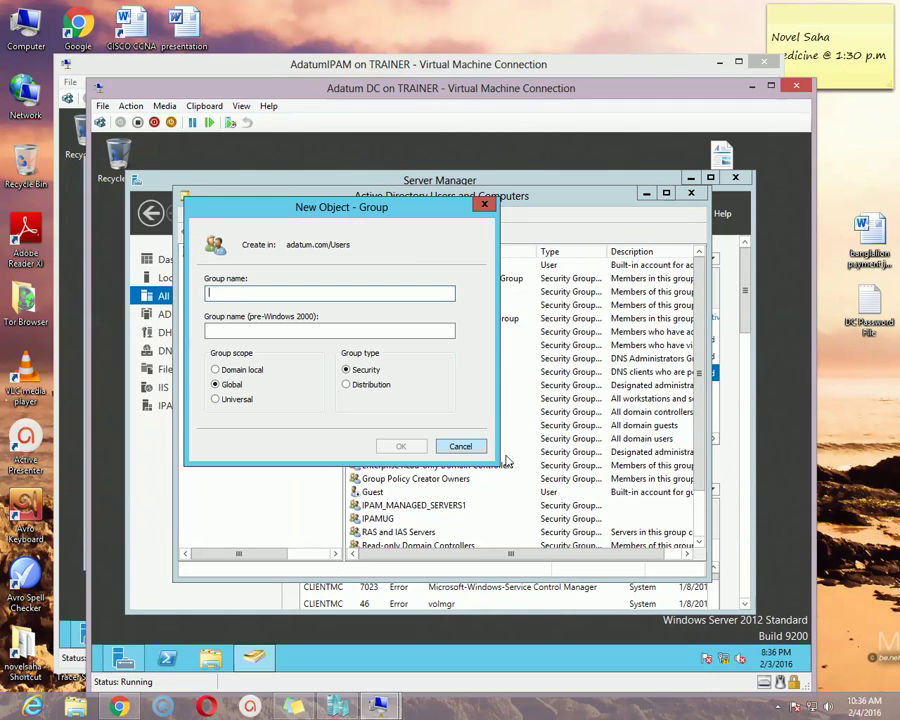
left_click_drag(365, 148, 435, 271)
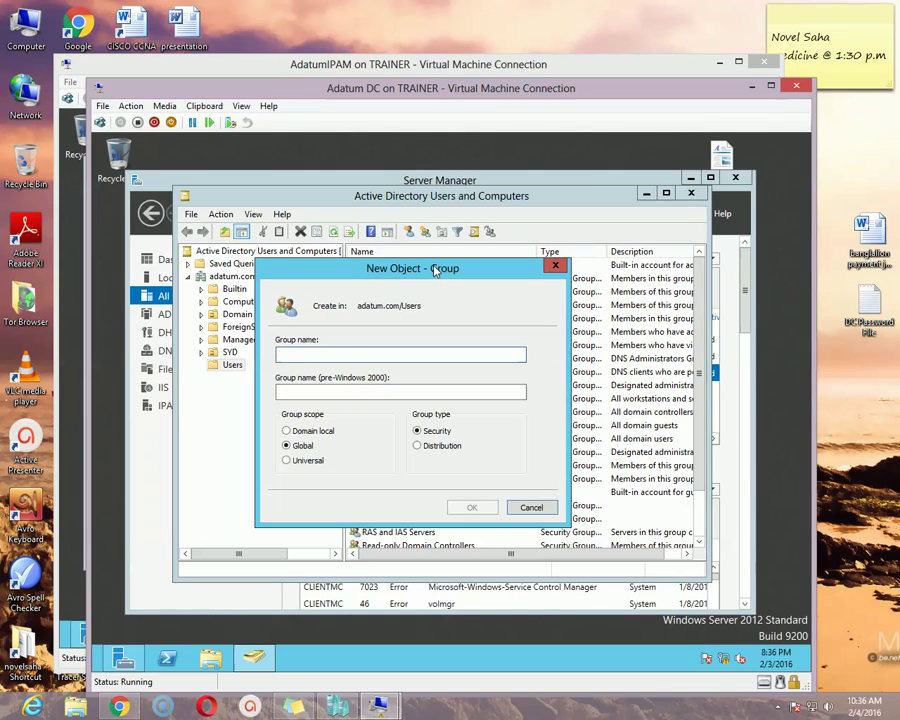
type("R26")
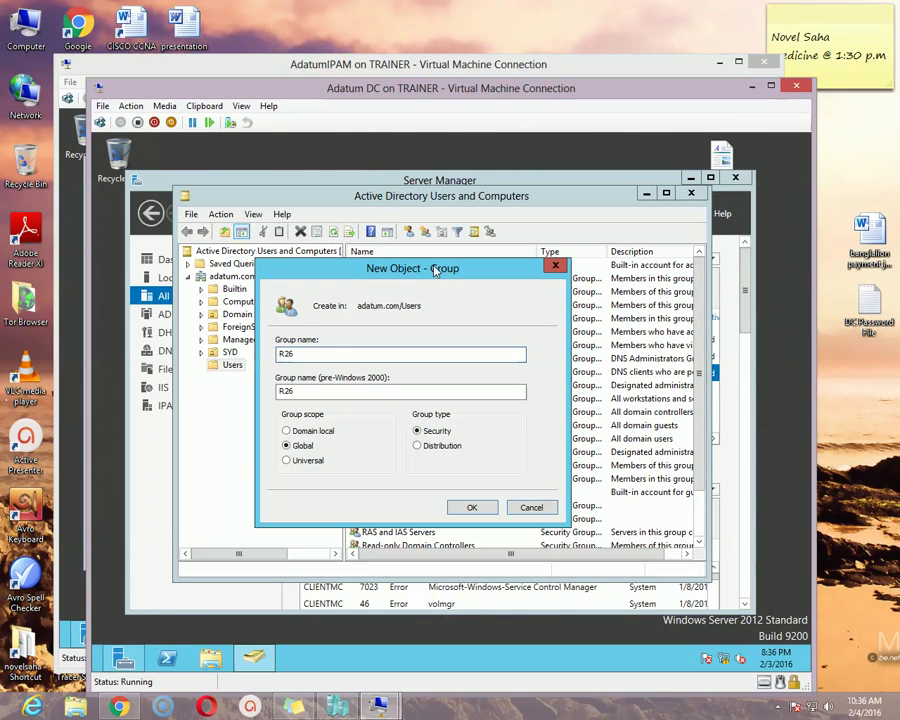
type("IPAMCom")
key("BackSpace")
type("roup")
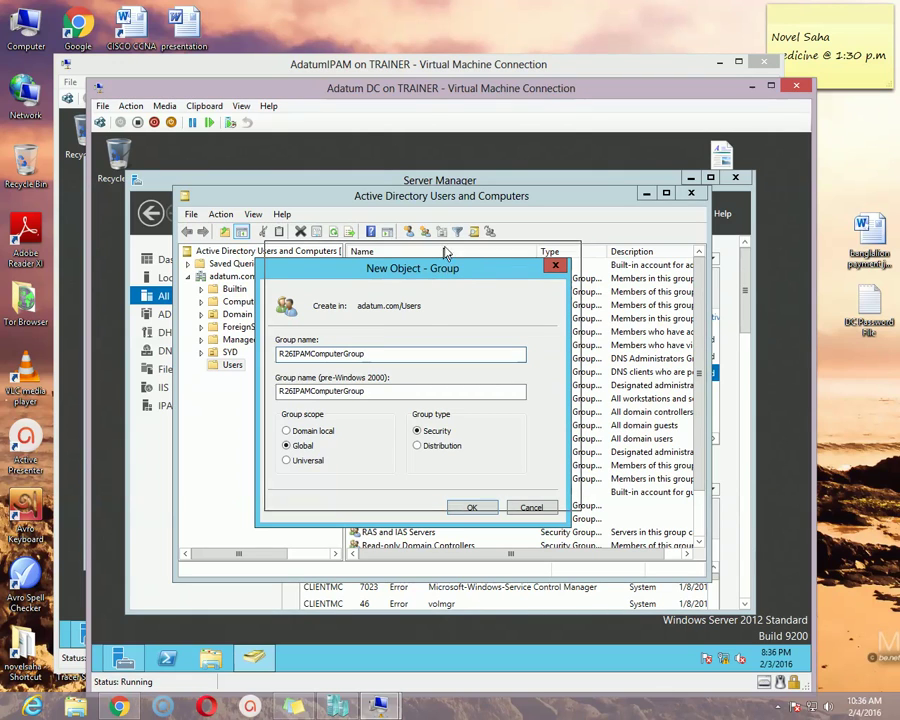
left_click_drag(435, 269, 446, 250)
left_click(313, 445)
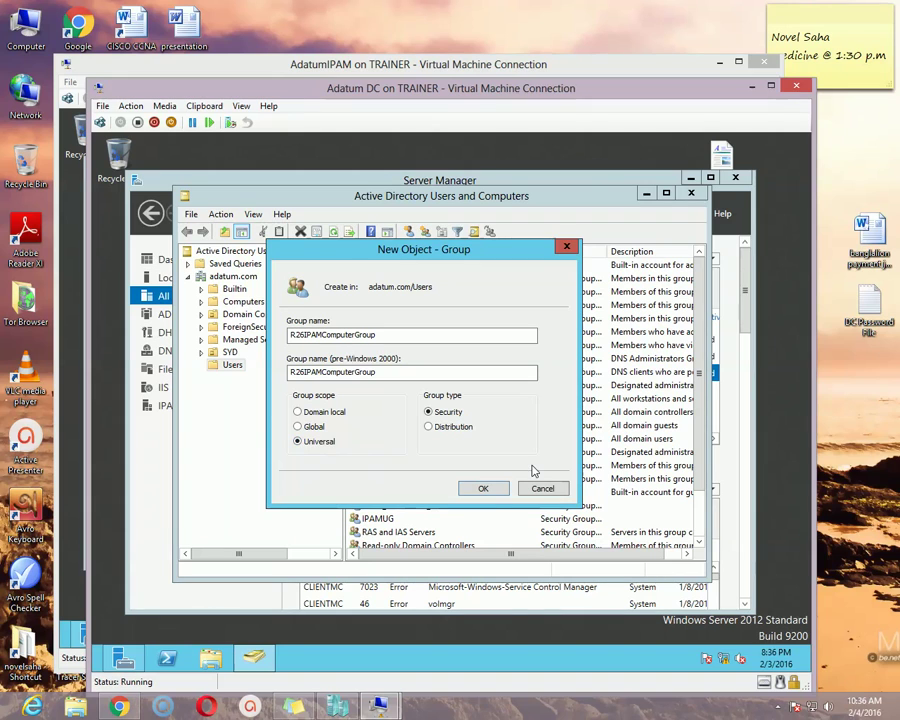
left_click(484, 489)
Start adding members to R26IPAMComputerGroup from its properties, including Computers in the object types searched
left_click_drag(700, 331, 700, 377)
left_click(452, 466)
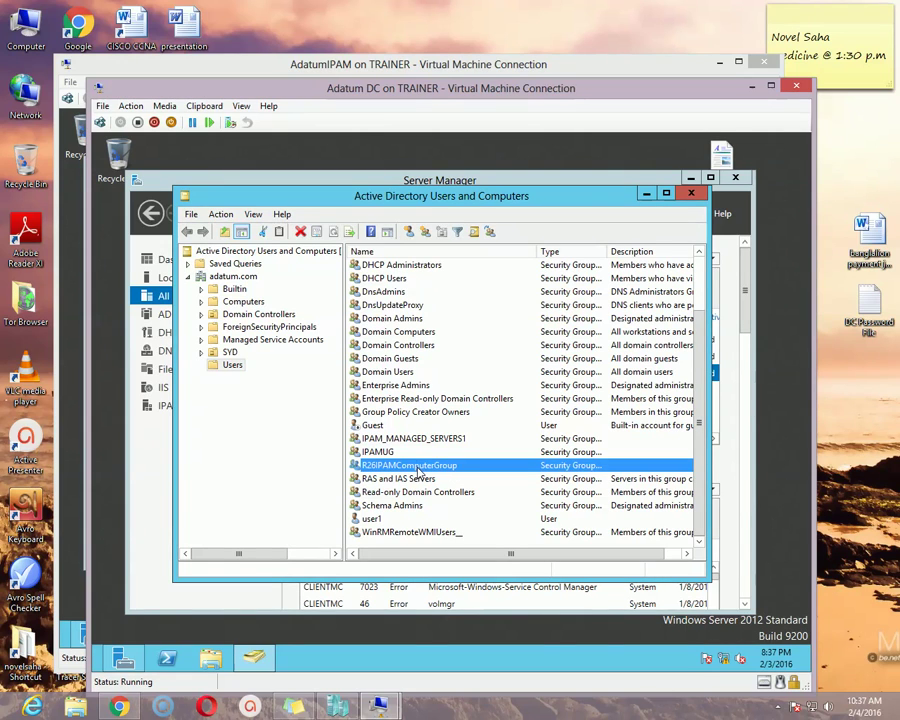
right_click(423, 470)
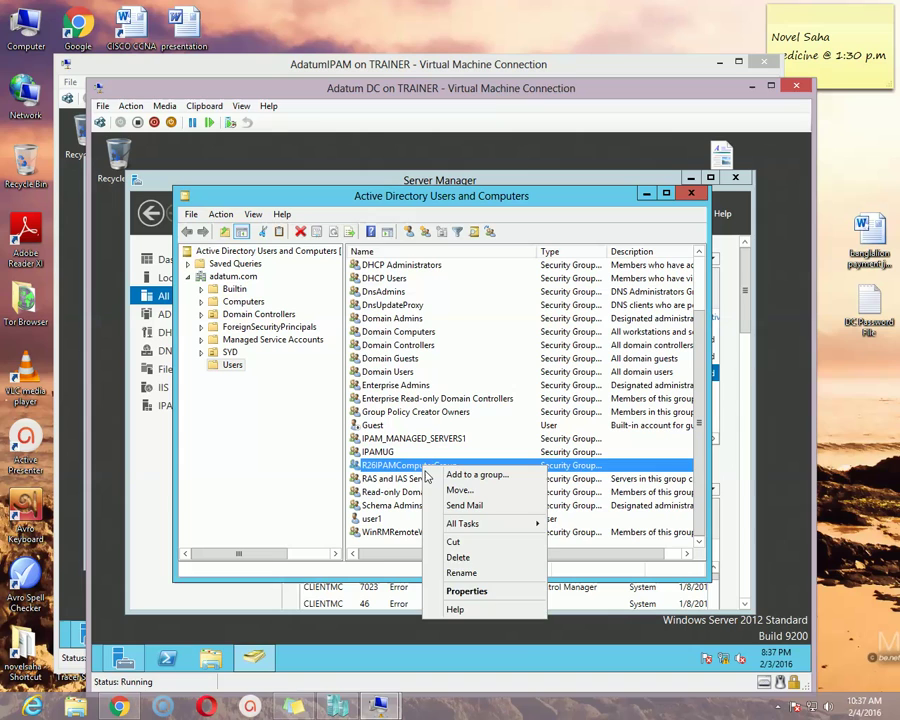
left_click(467, 592)
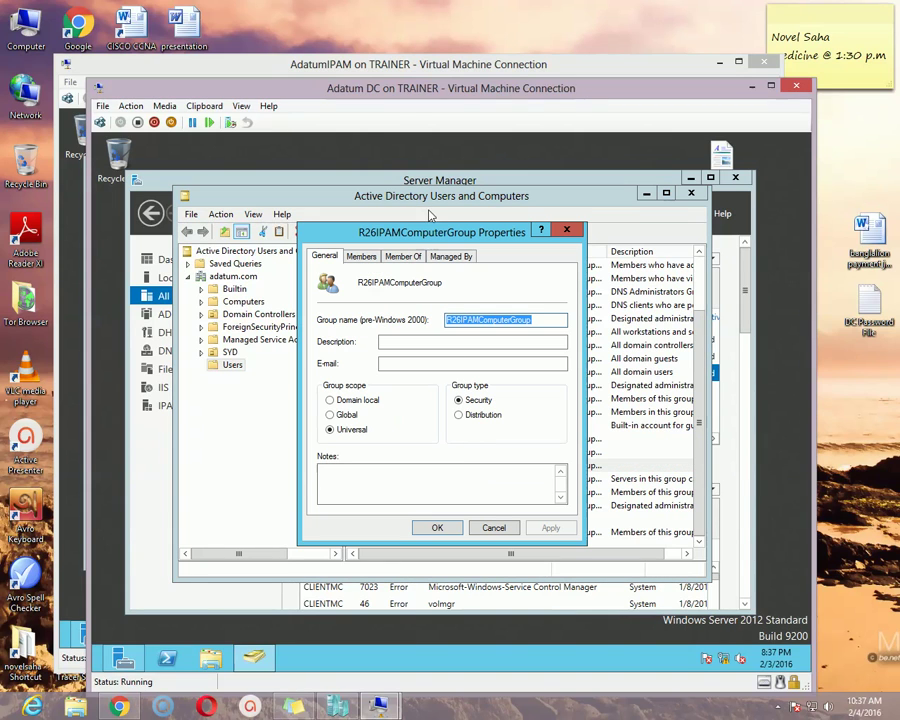
left_click(361, 257)
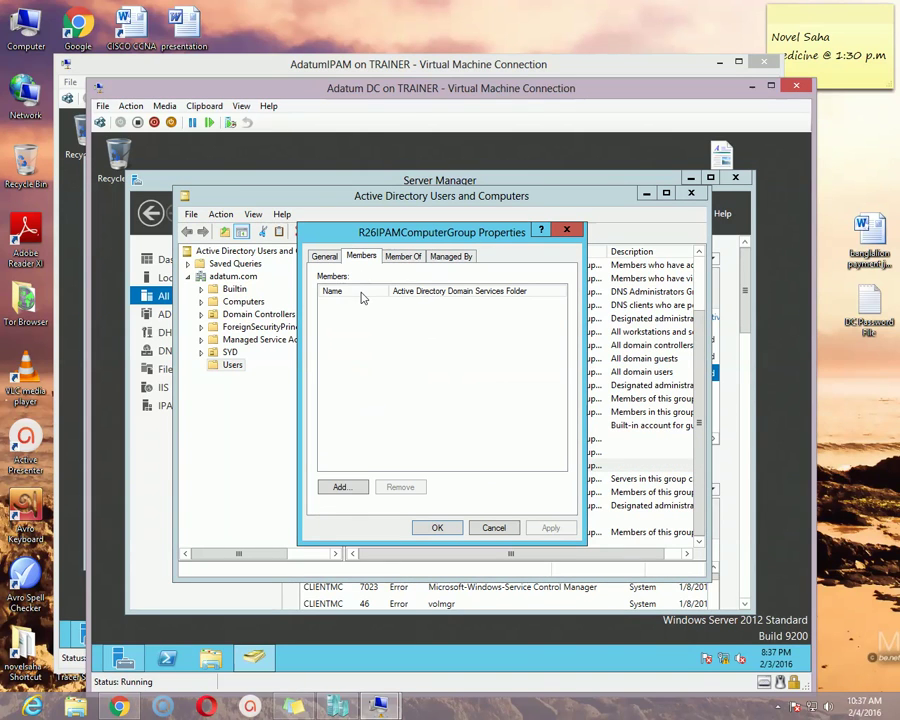
left_click(344, 488)
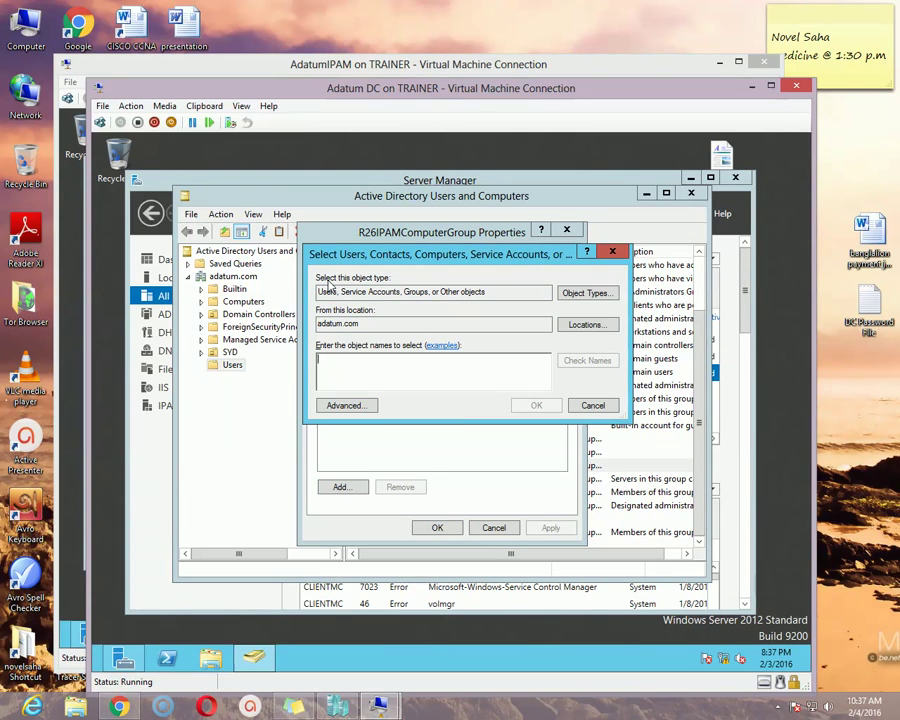
left_click(590, 293)
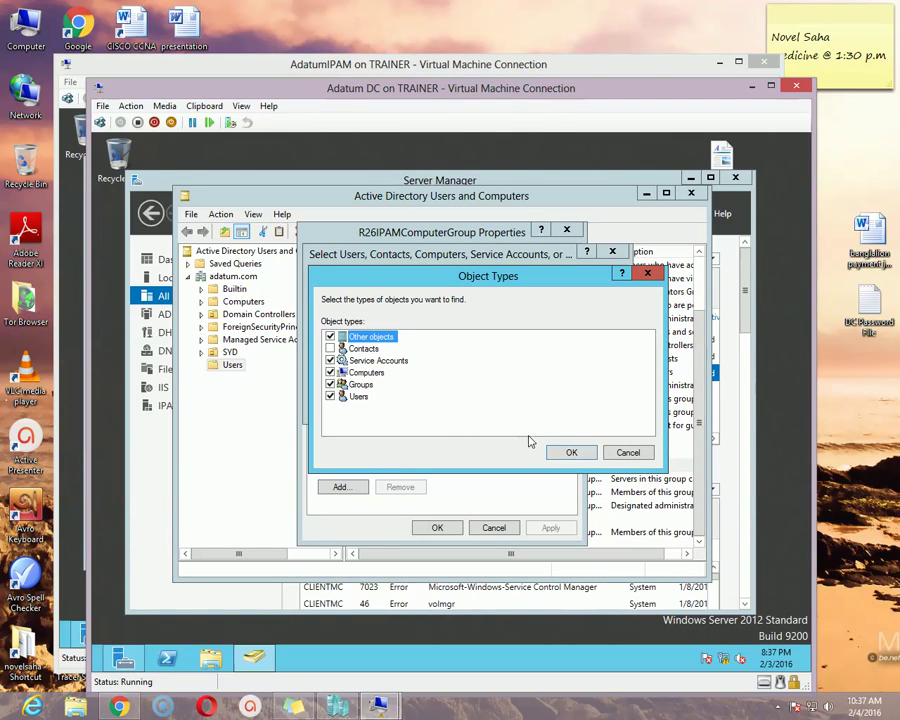
left_click(571, 452)
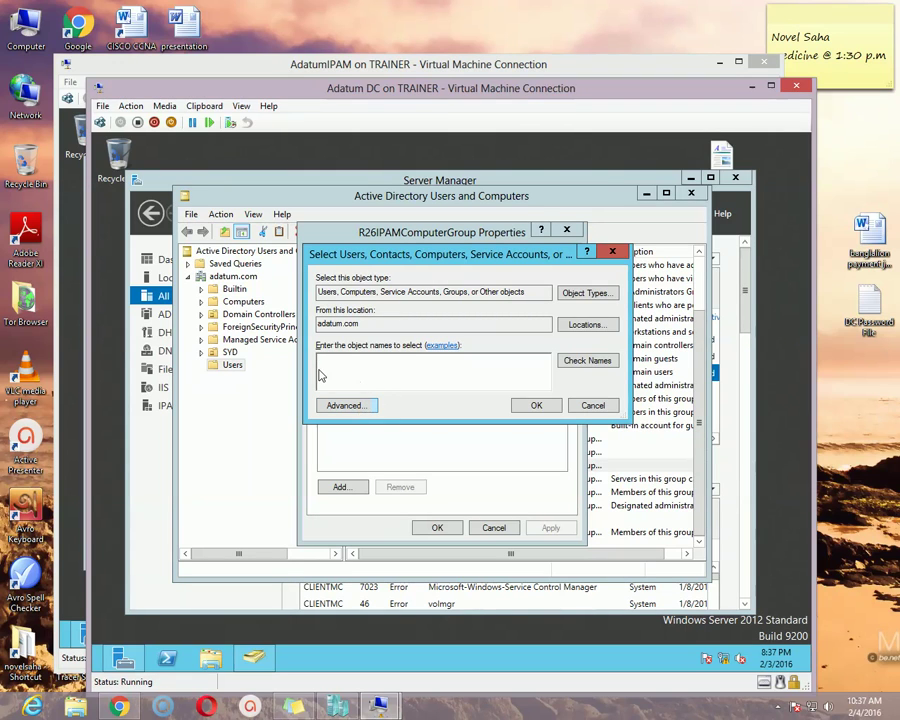
Find and add the computers C185 and CLIENTMC as members of R26IPAMComputerGroup, and apply the change
left_click(352, 408)
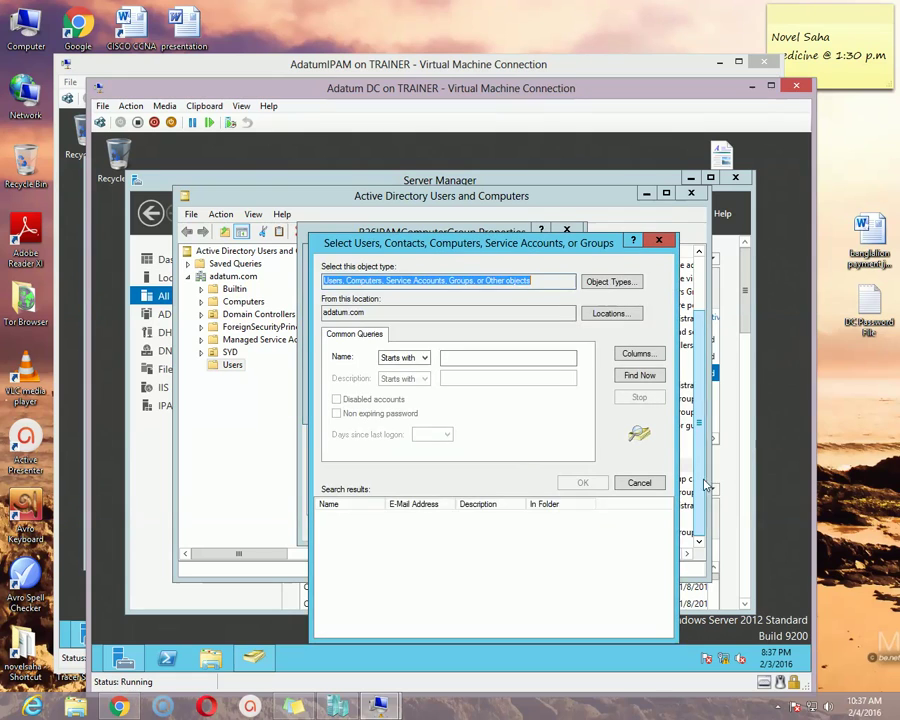
left_click(639, 375)
left_click_drag(568, 248, 558, 188)
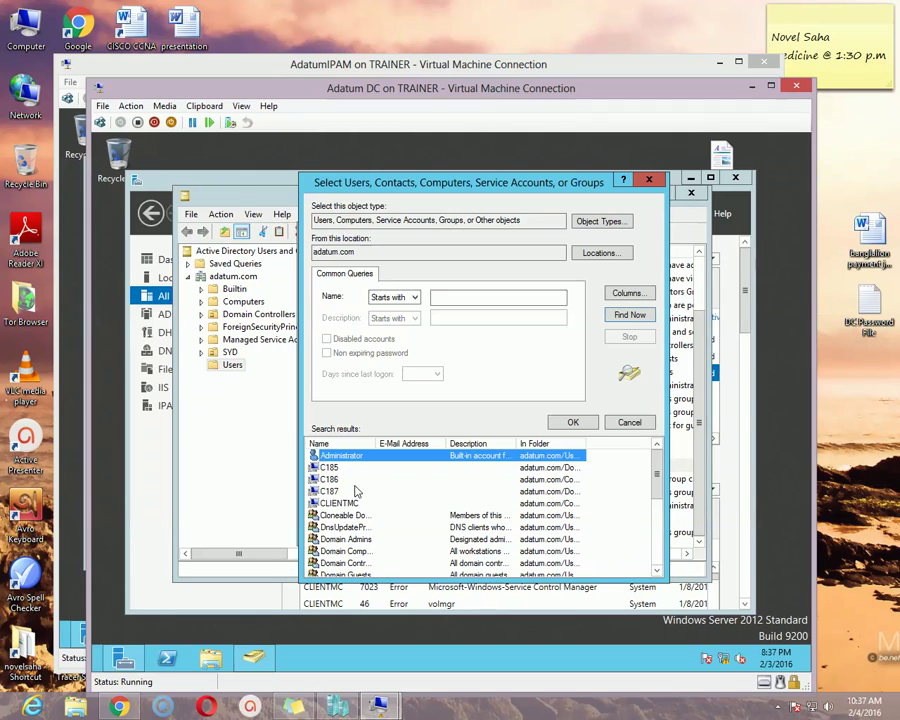
left_click(332, 467)
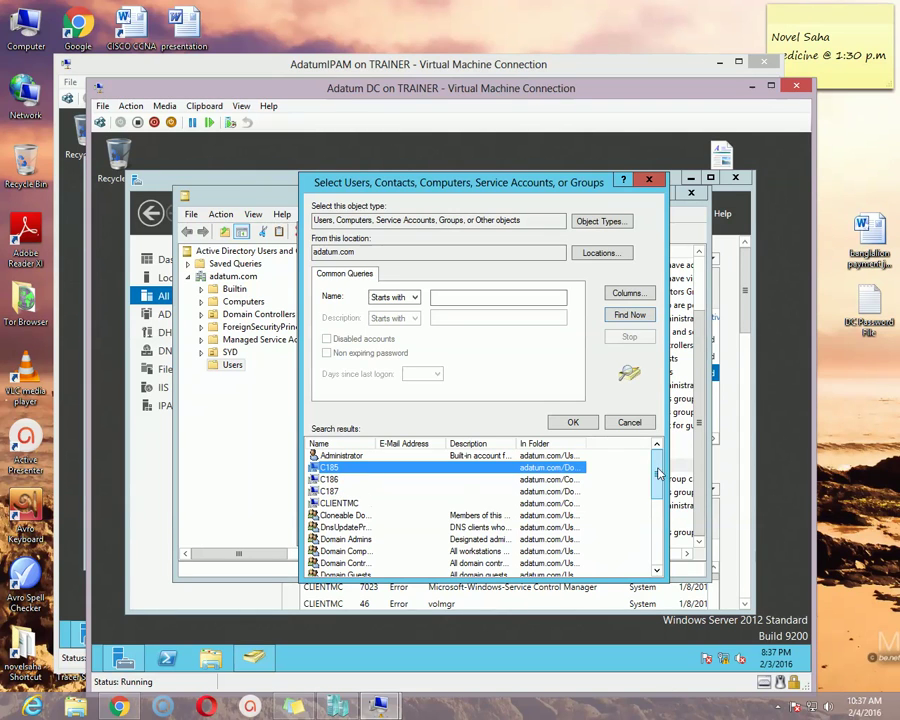
left_click_drag(655, 474, 667, 400)
left_click(338, 503, "ctrl")
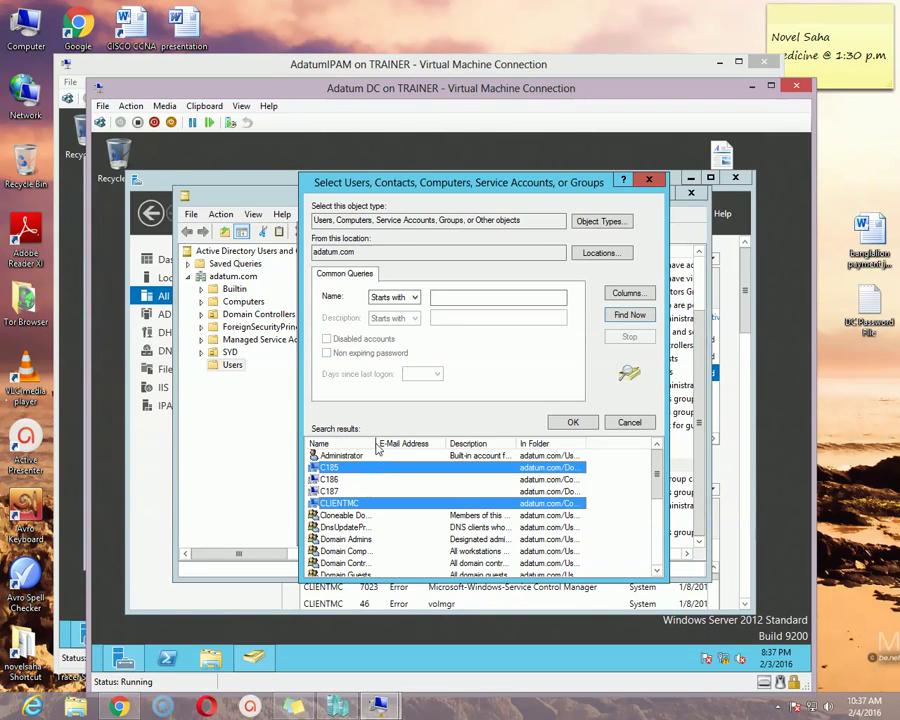
left_click_drag(378, 449, 448, 446)
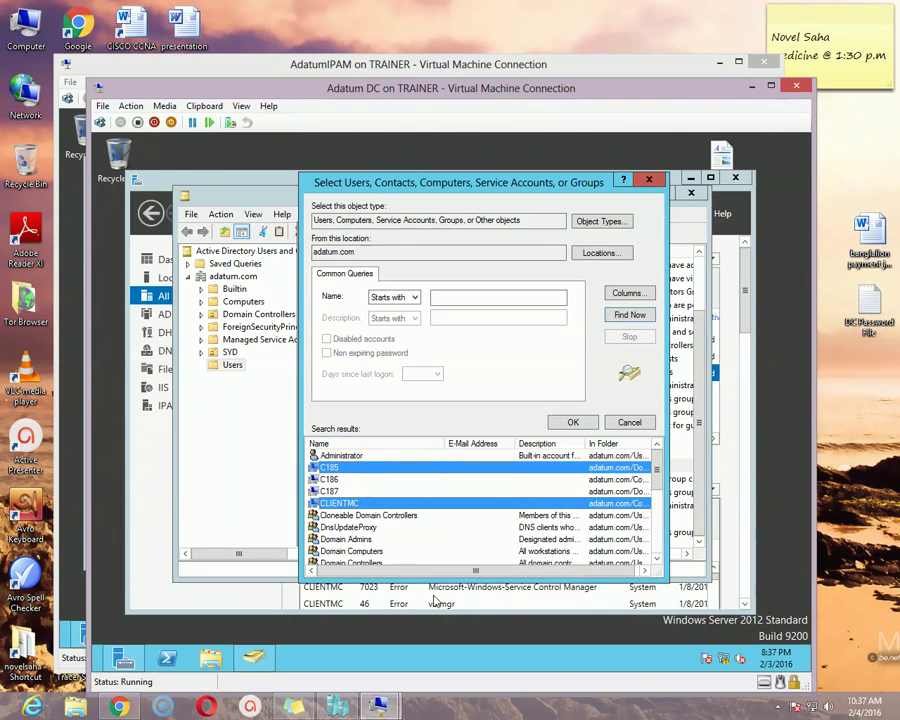
left_click(588, 429)
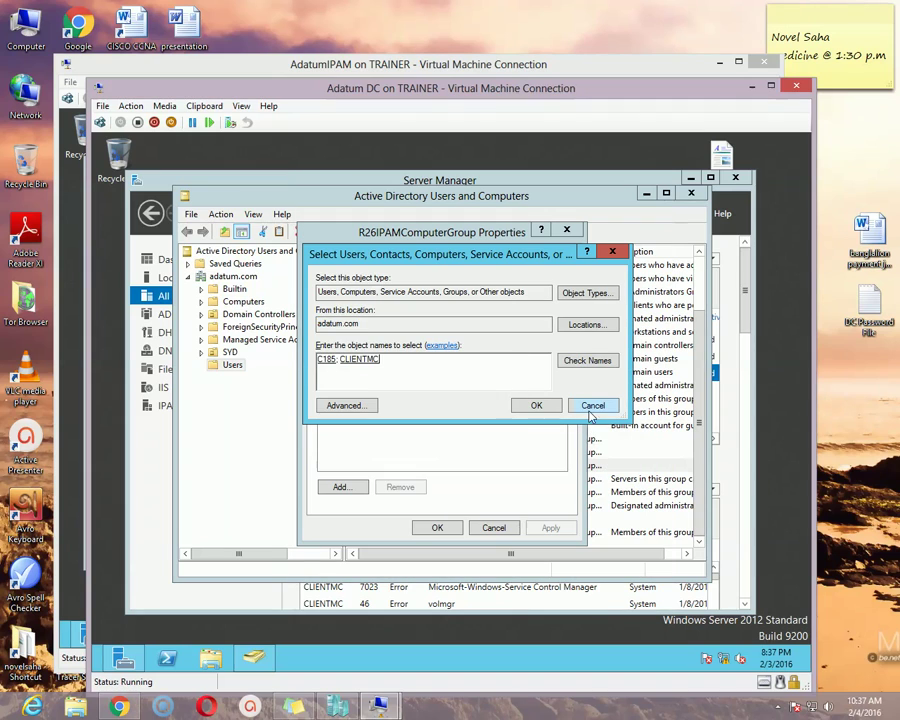
left_click(538, 406)
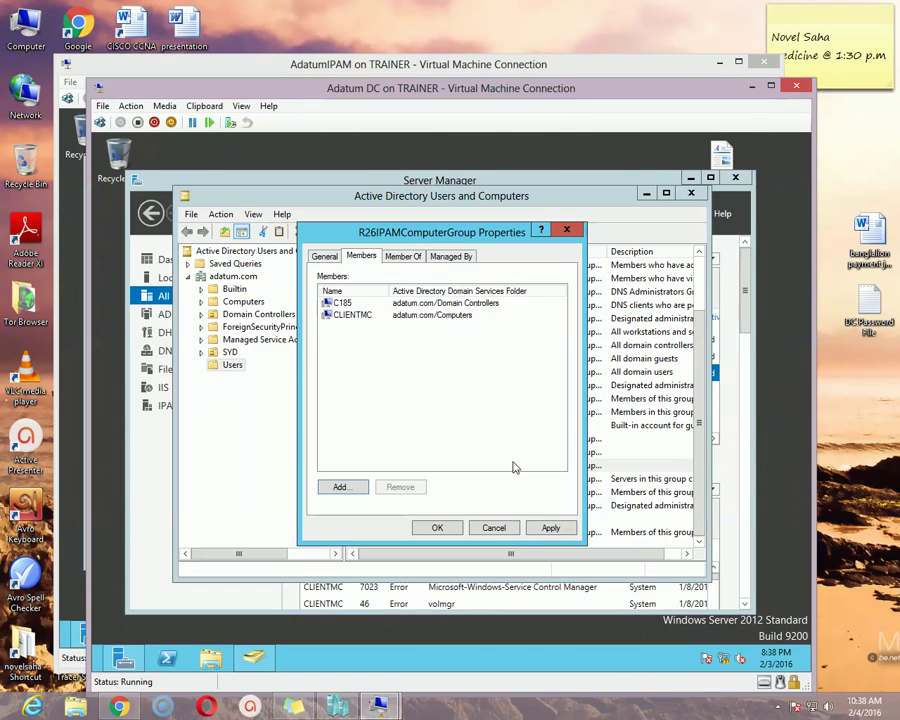
left_click(551, 529)
left_click(450, 528)
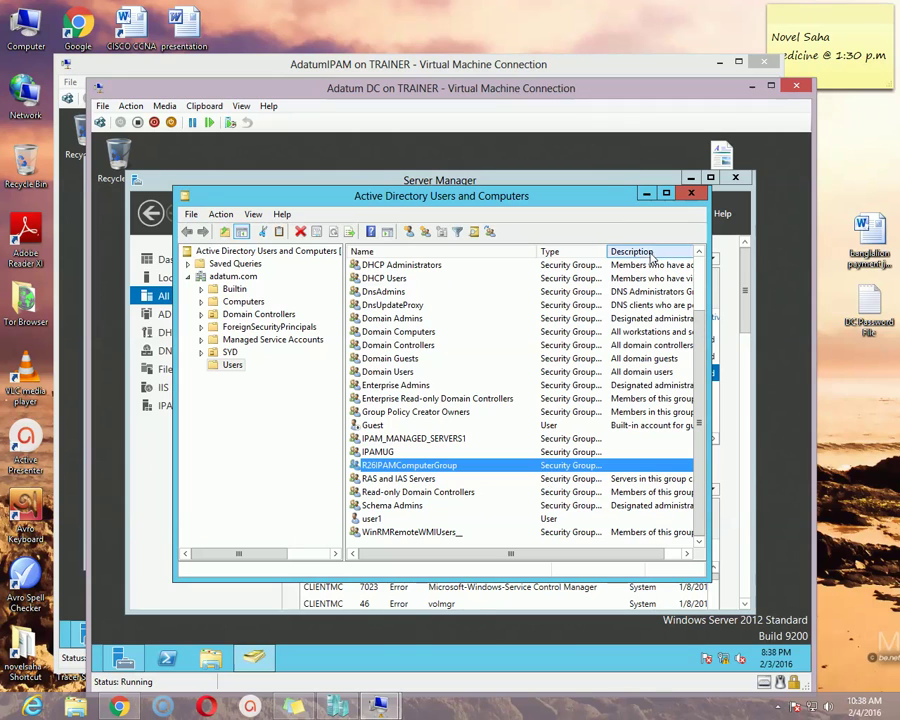
Close Active Directory Users and Computers, open Group Policy Management and expand the adatum.com domain
scroll(706, 345, "up", 2)
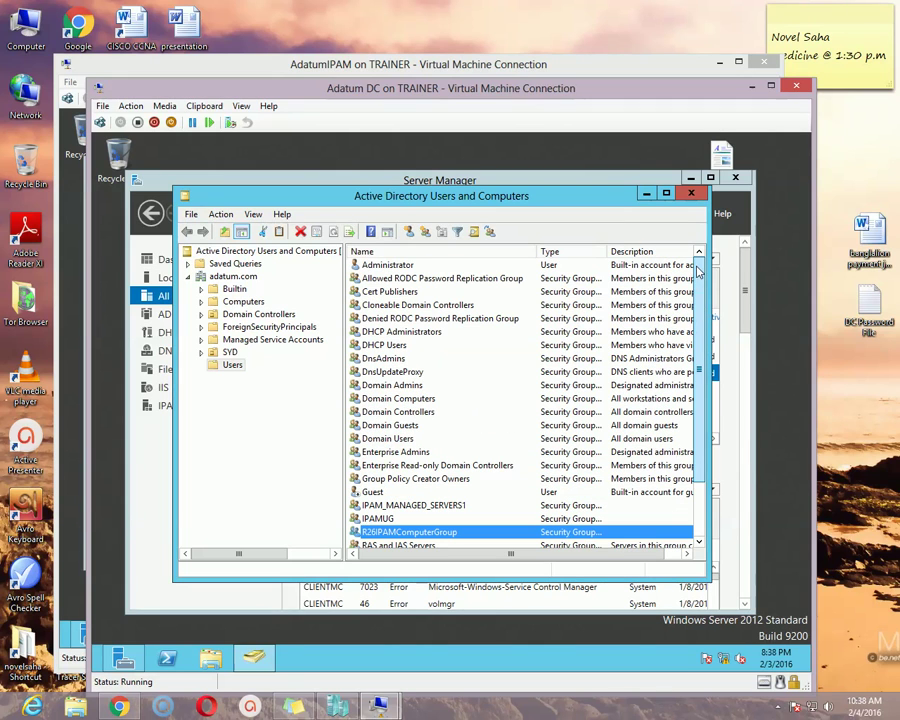
left_click(692, 194)
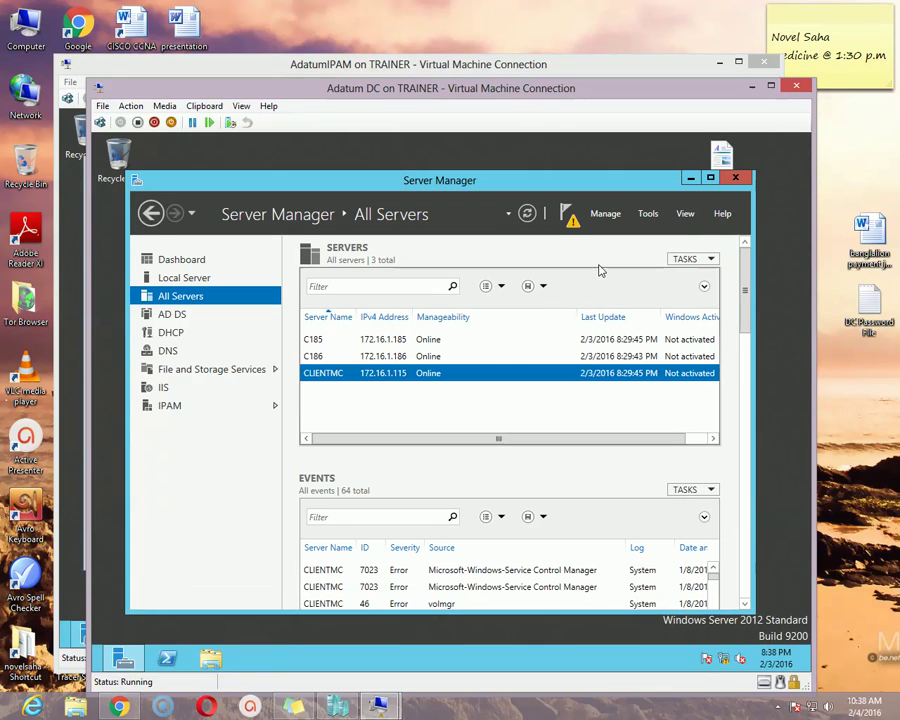
left_click(650, 214)
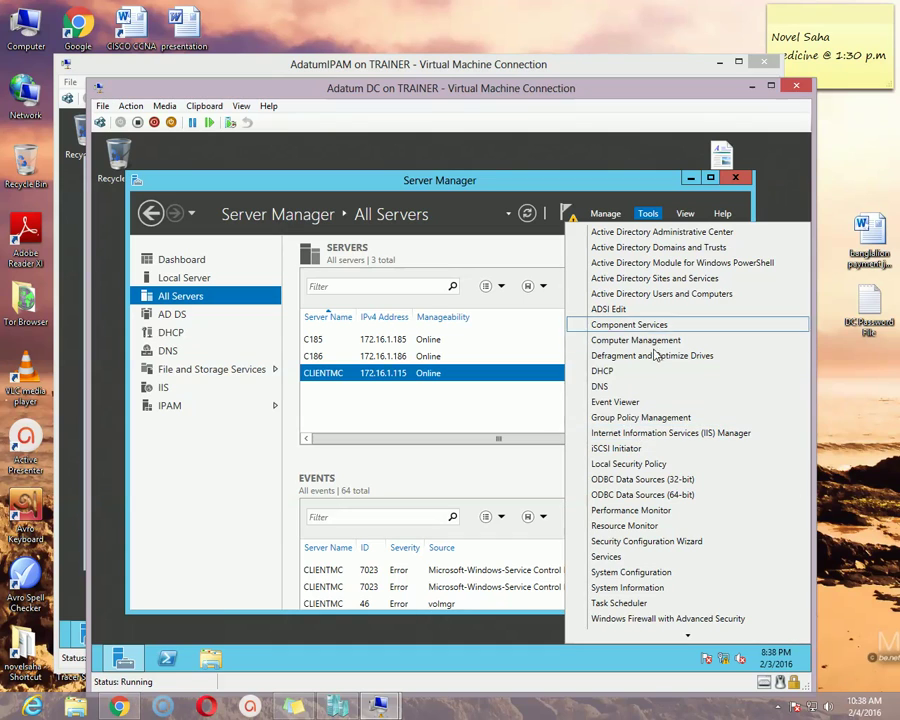
left_click(636, 418)
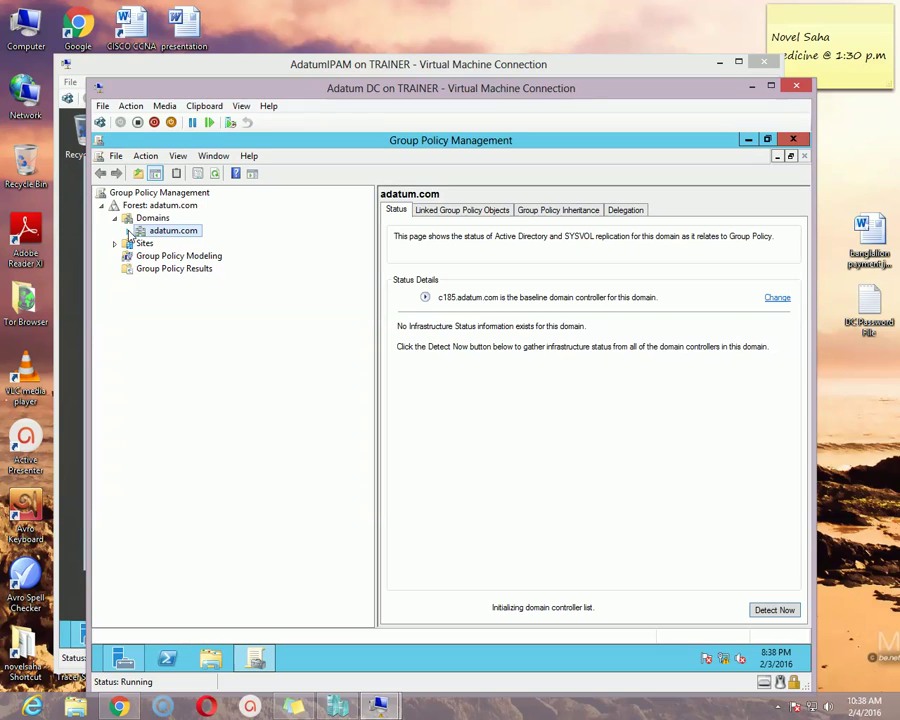
left_click(125, 231)
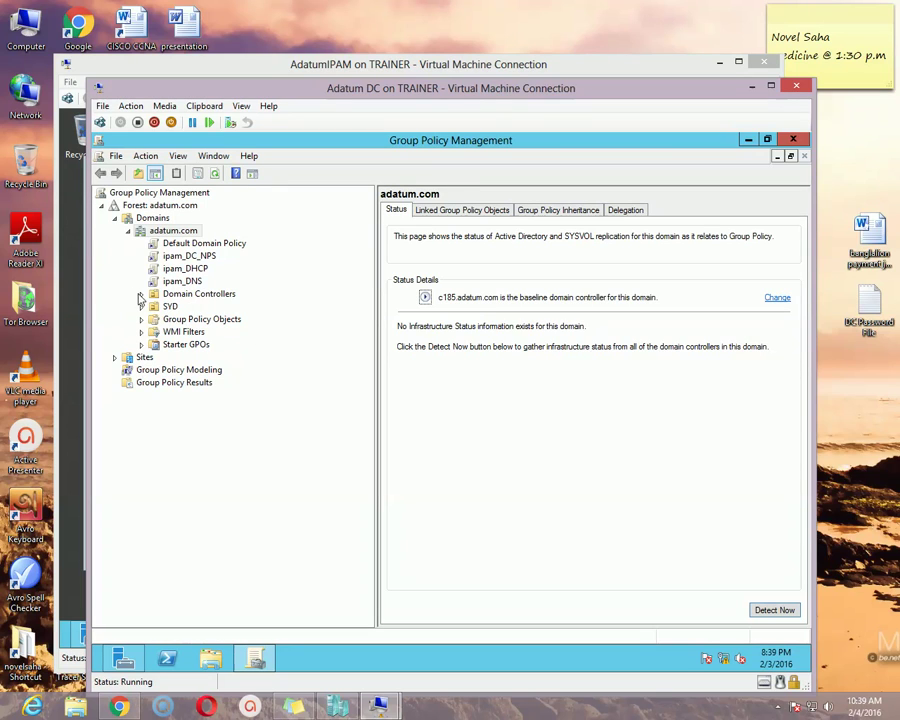
Add R26IPAMComputerGroup to the security filtering of the ipam_DC_NPS GPO
left_click(198, 257)
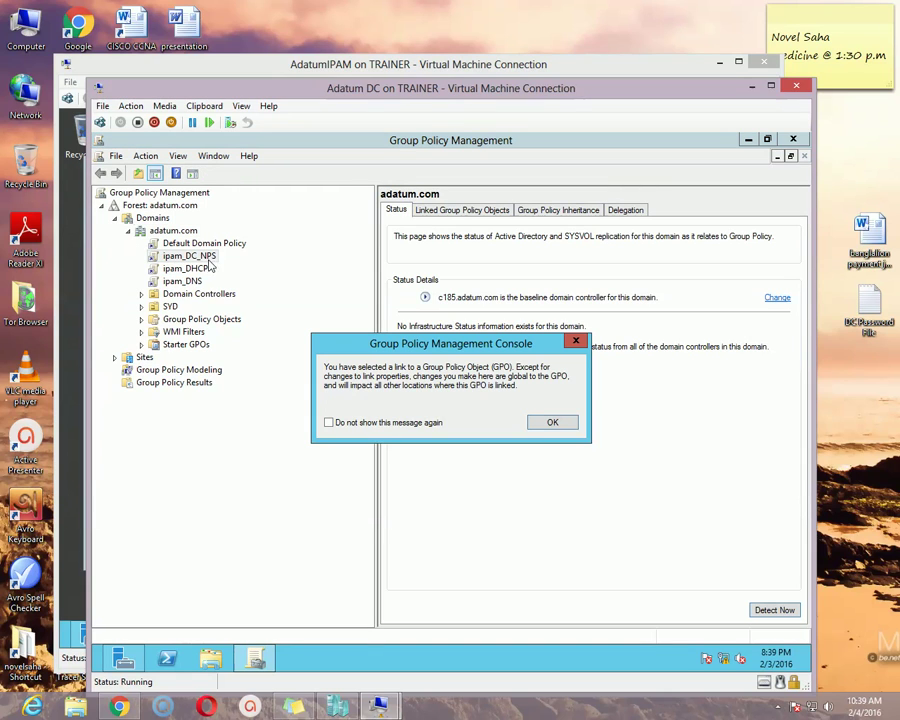
left_click(548, 421)
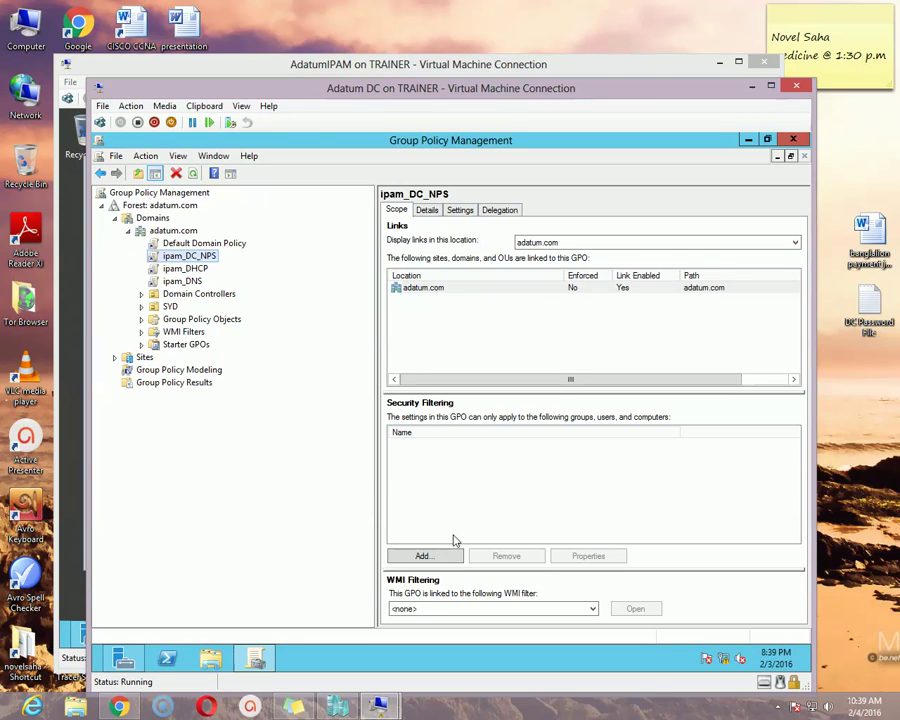
left_click(450, 554)
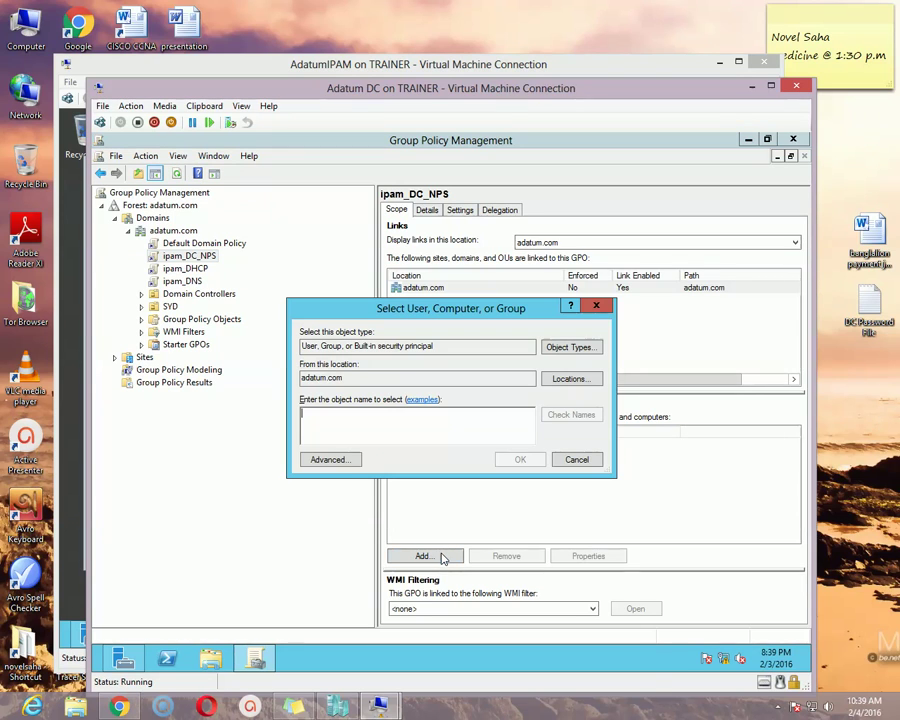
left_click(343, 459)
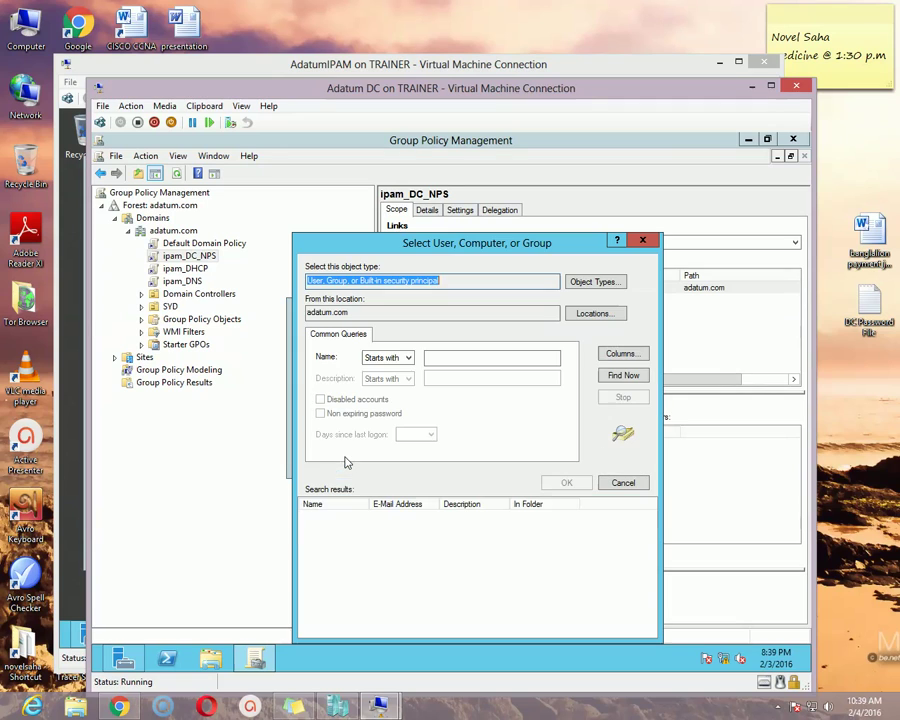
left_click(642, 378)
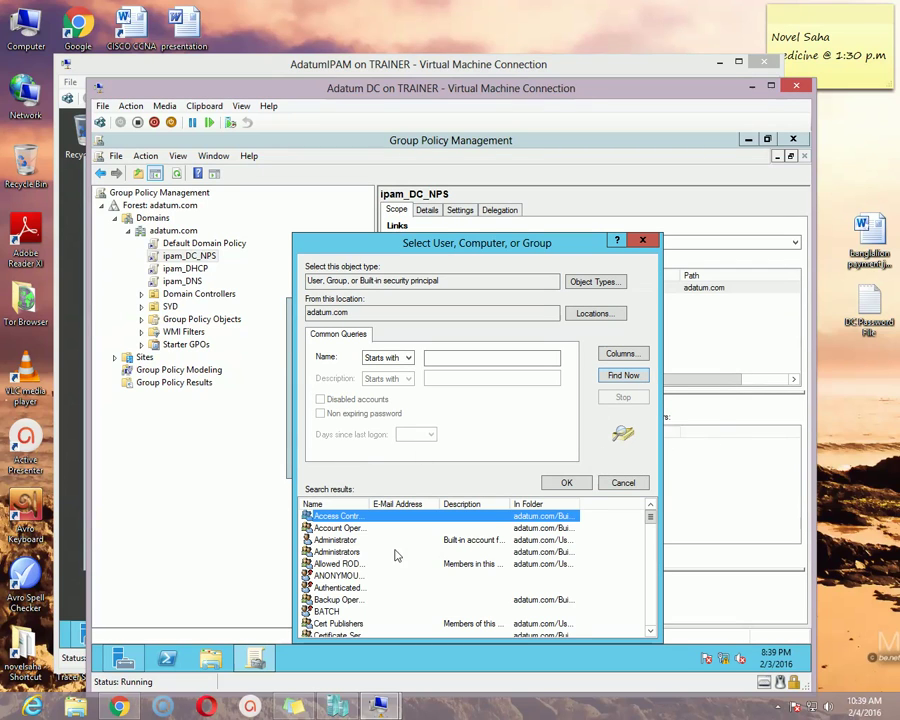
left_click(350, 552)
key("r")
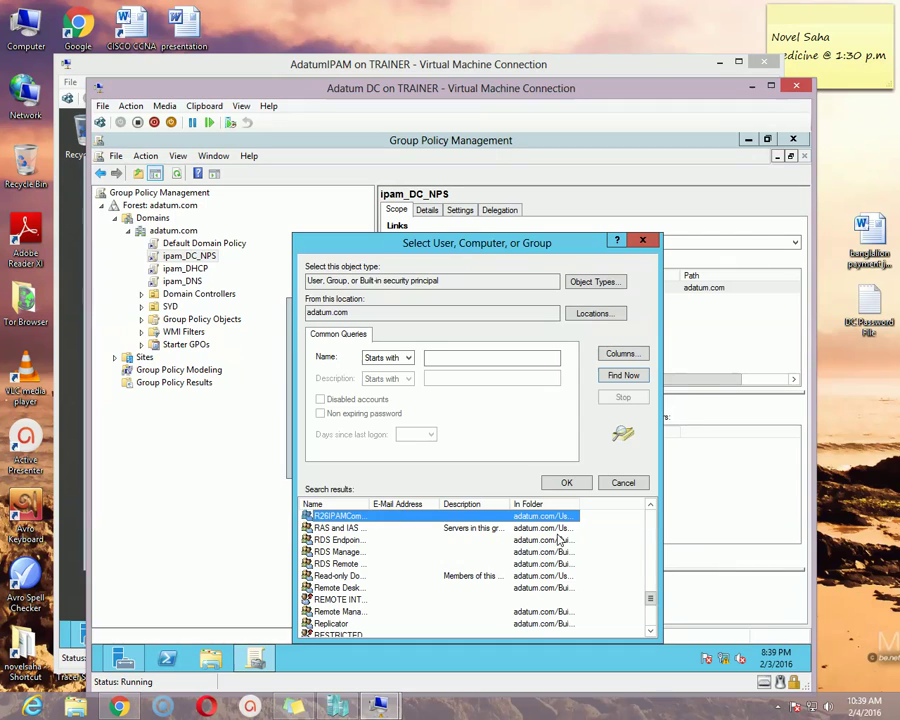
left_click(566, 482)
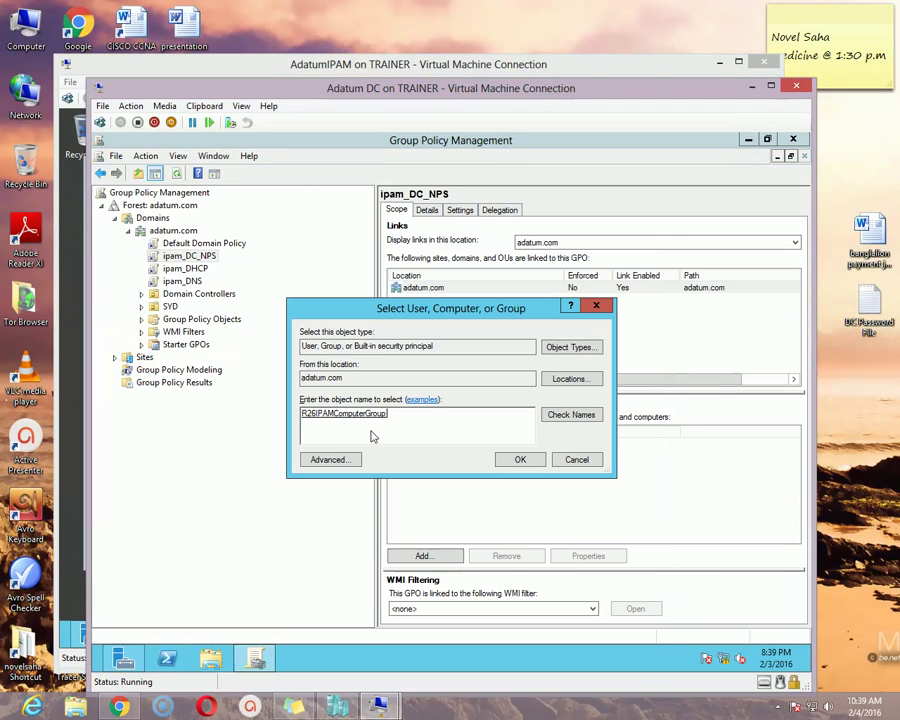
left_click(520, 461)
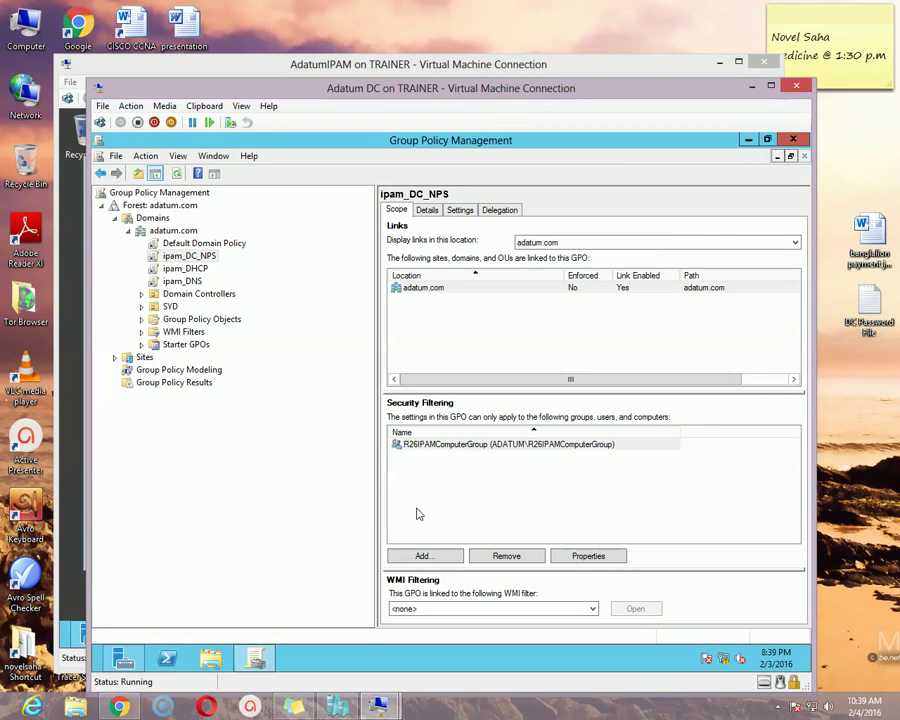
Add R26IPAMComputerGroup to the security filtering of the ipam_DHCP GPO
left_click(201, 270)
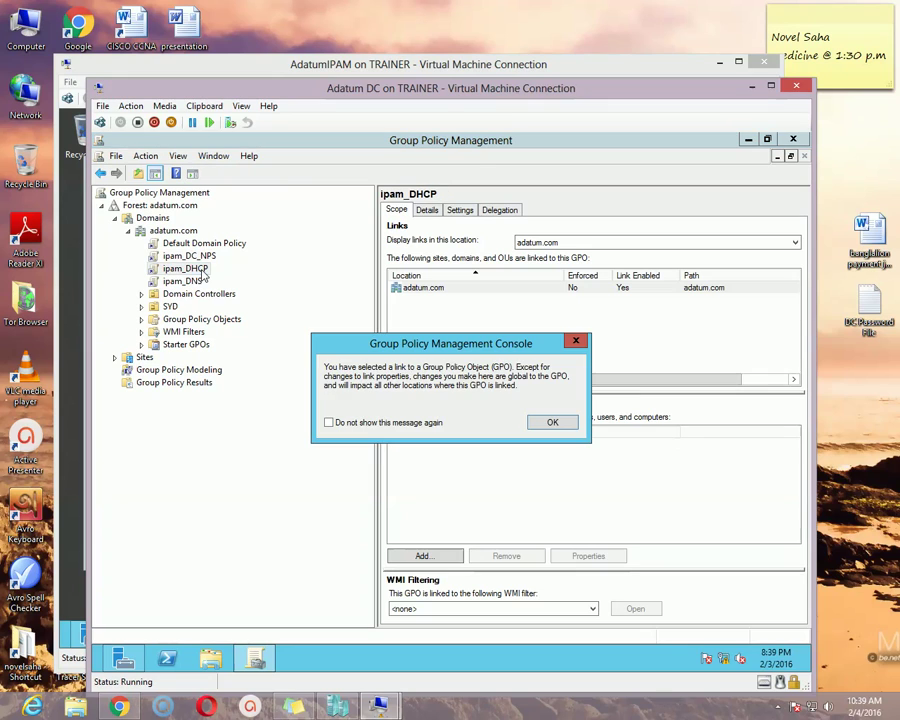
left_click(551, 422)
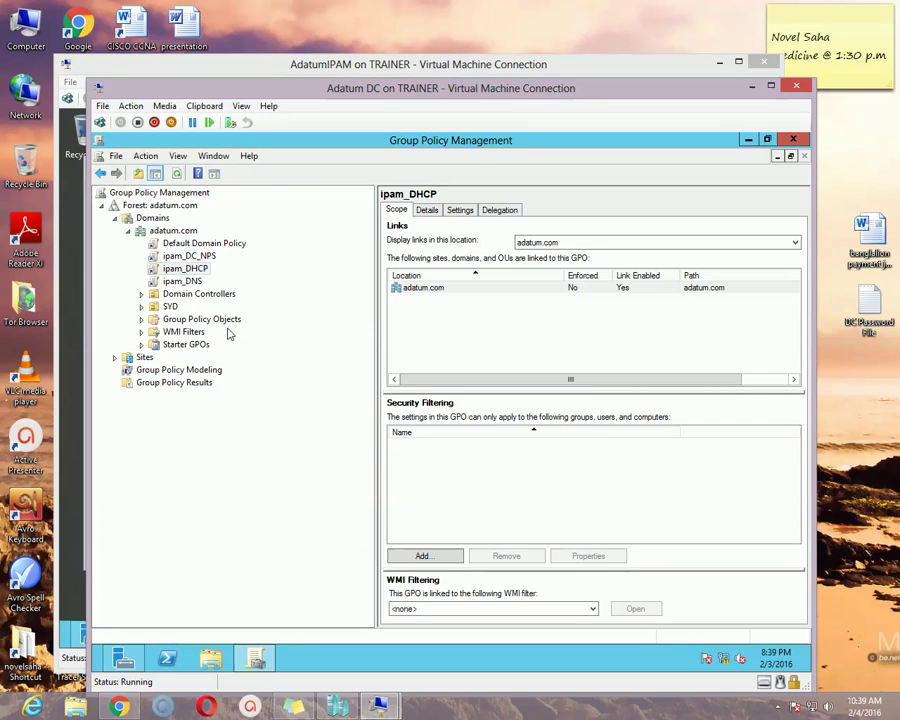
left_click(428, 555)
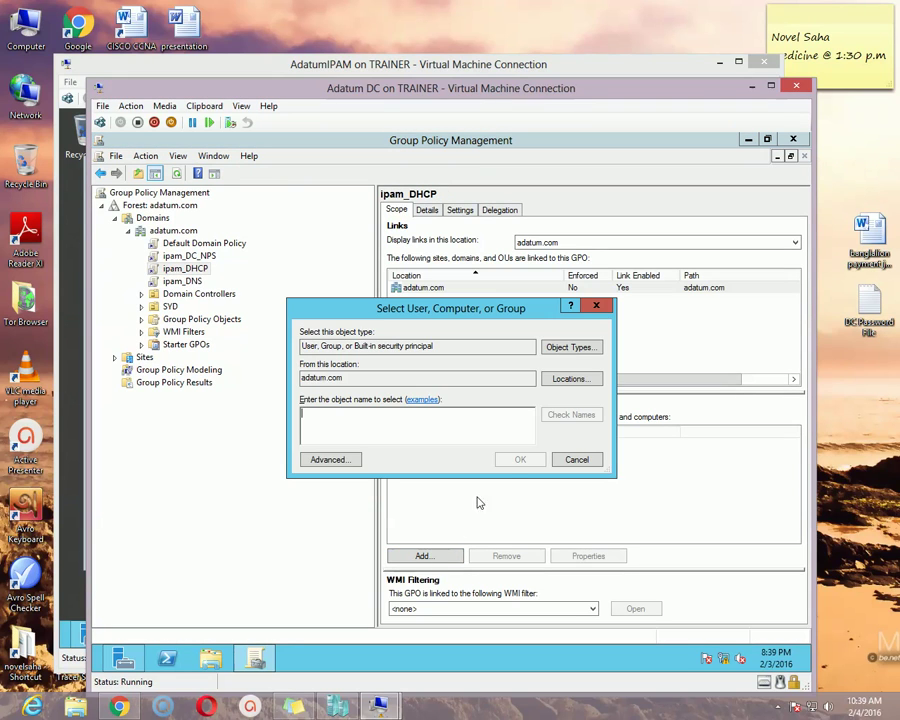
left_click(330, 459)
left_click(623, 375)
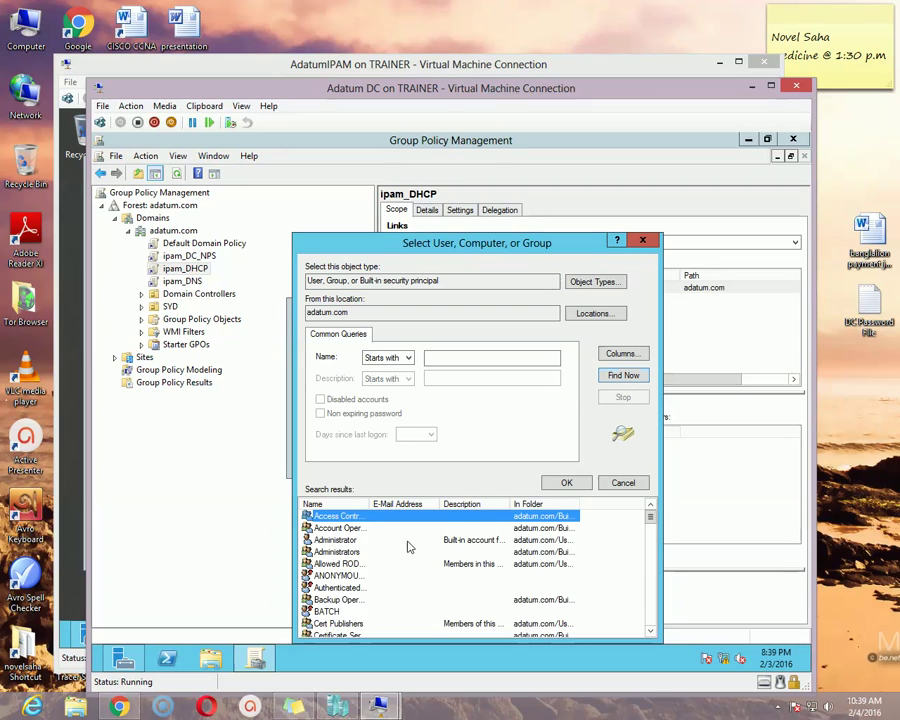
key("r")
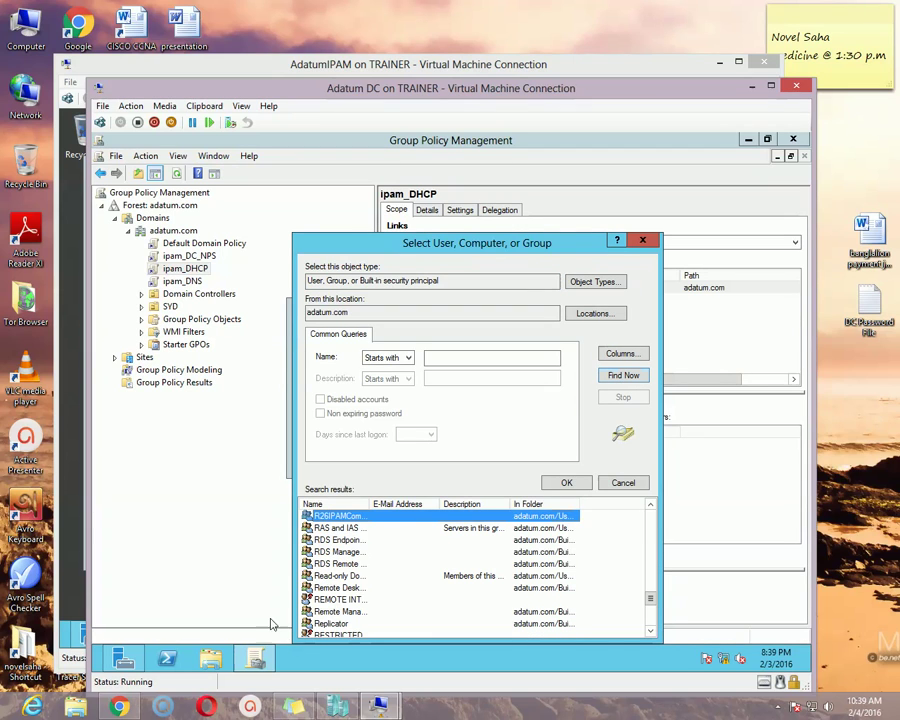
double_click(347, 518)
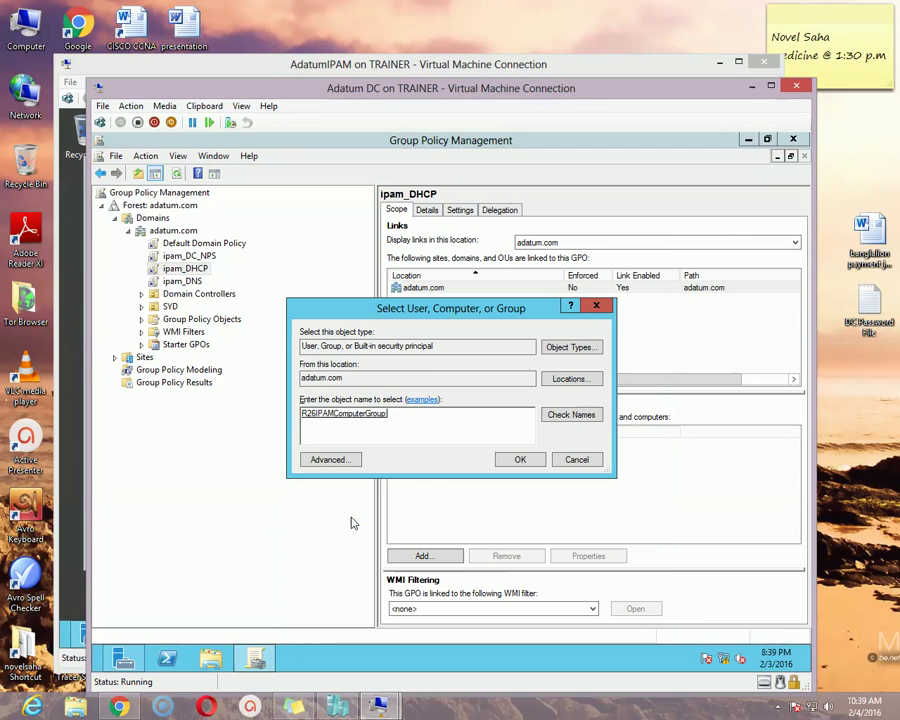
left_click(518, 457)
Find and add R26IPAMComputerGroup to the security filtering of the ipam_DNS GPO, and refresh the policy tree
left_click(182, 281)
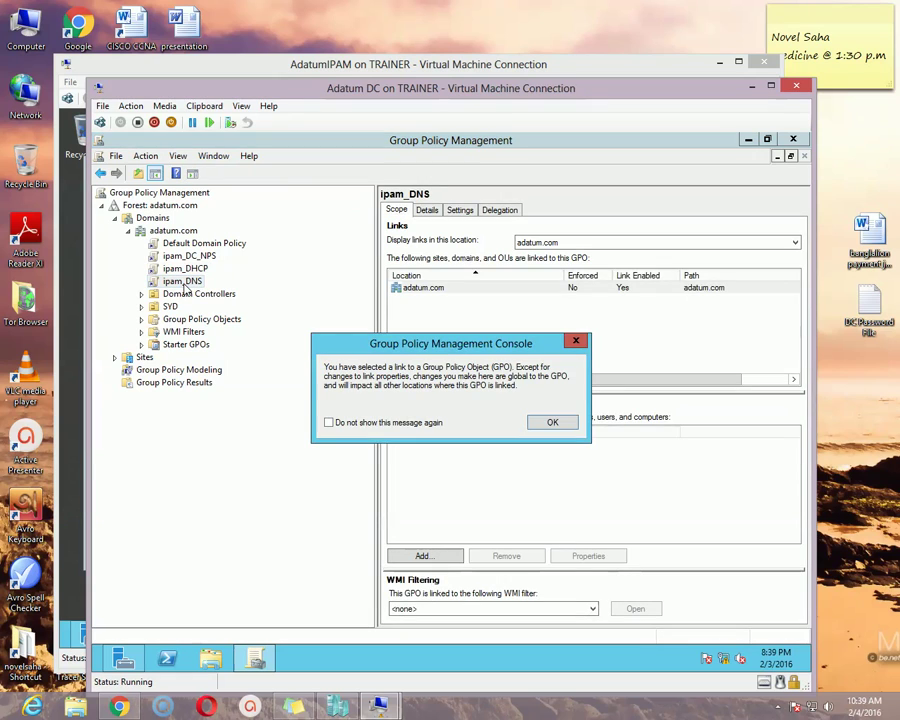
left_click(552, 422)
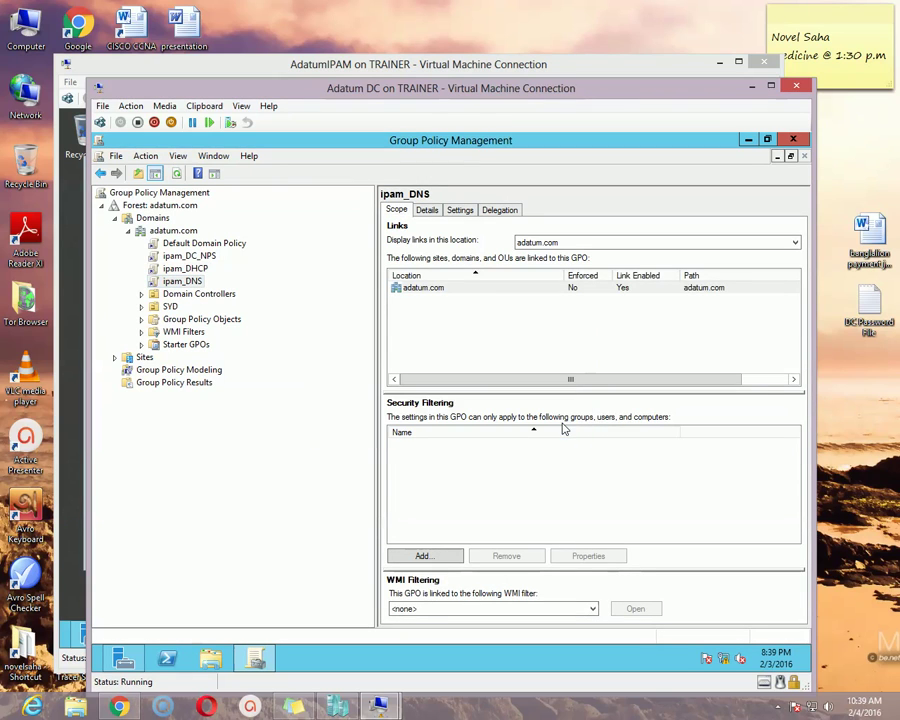
left_click(423, 556)
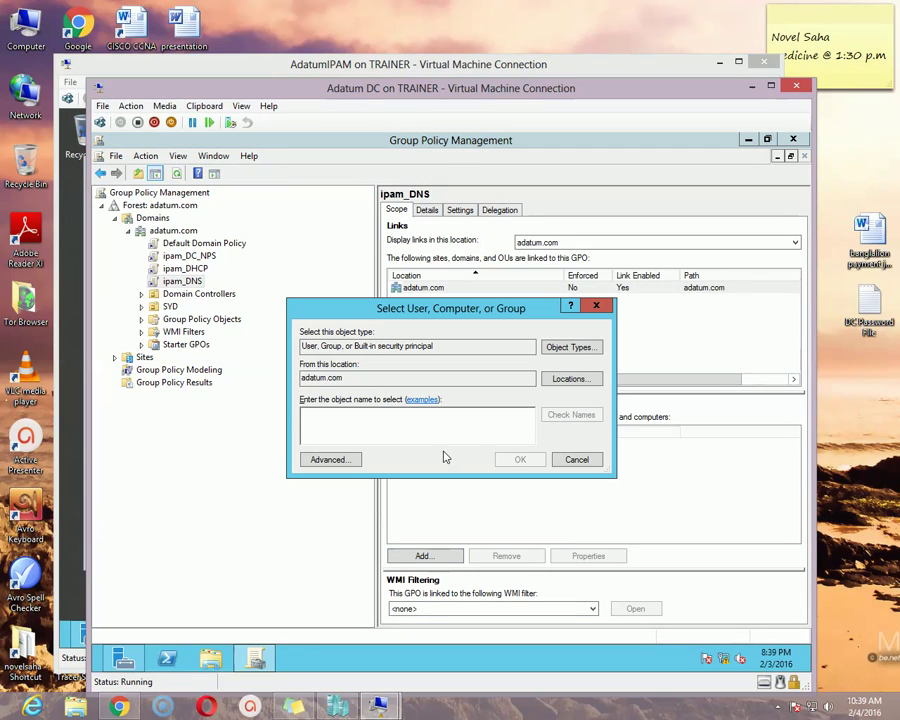
left_click(333, 460)
left_click(623, 376)
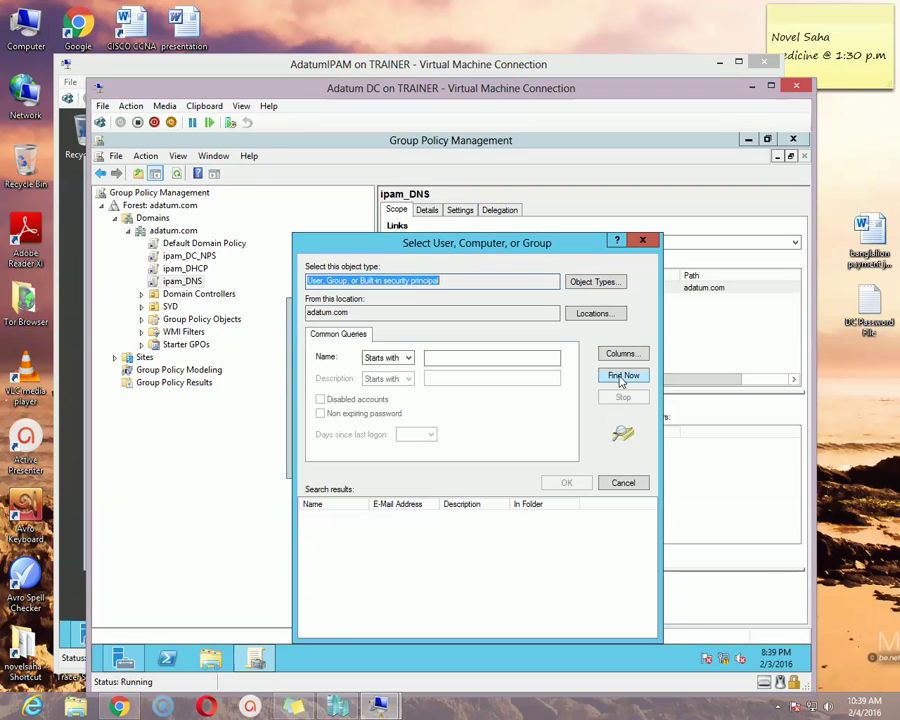
key("r")
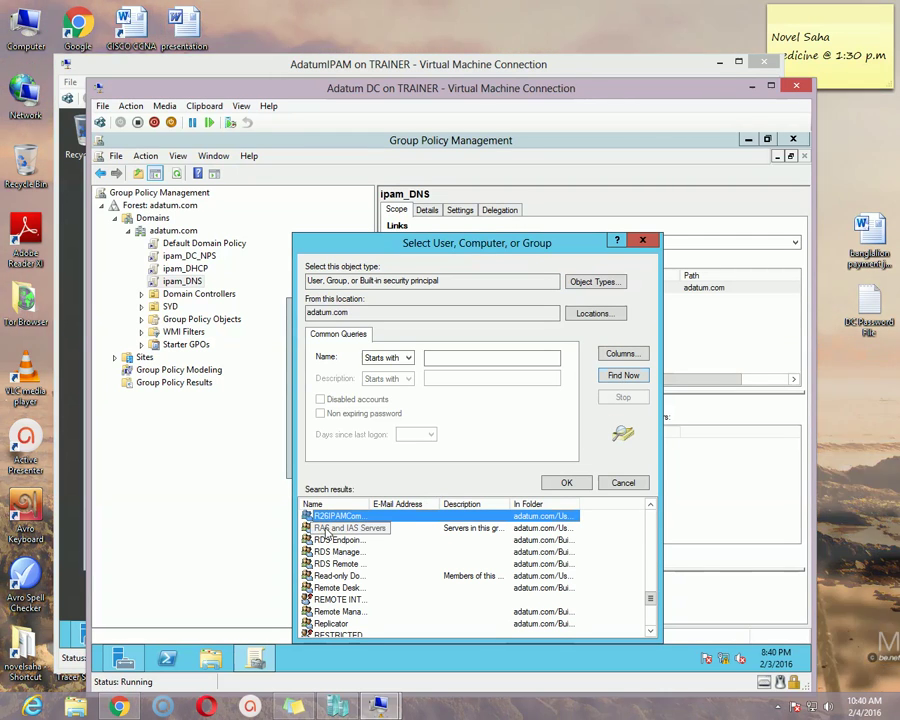
left_click(566, 482)
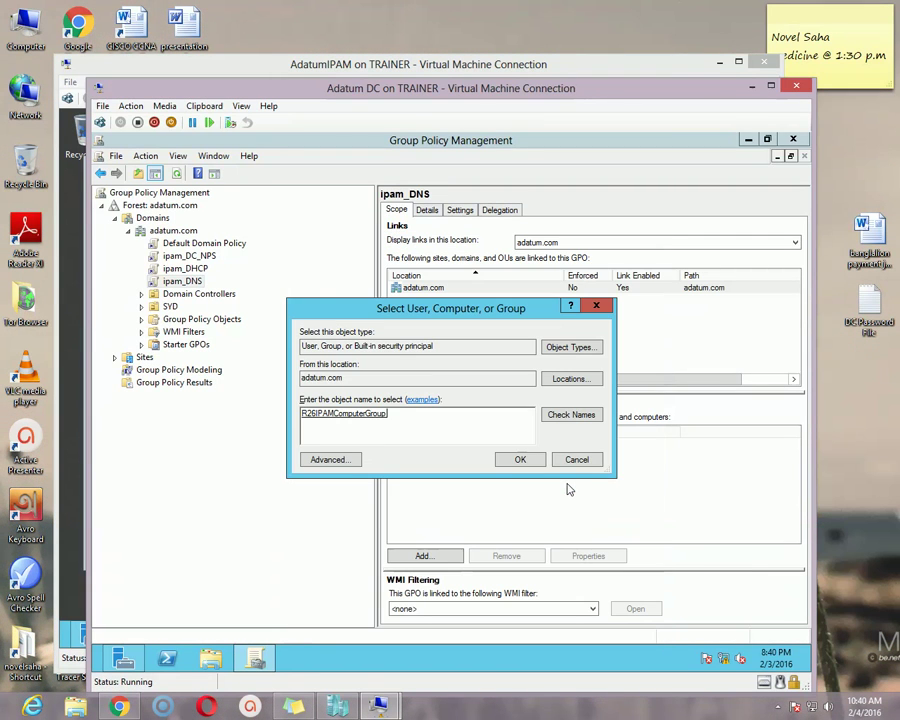
left_click(520, 460)
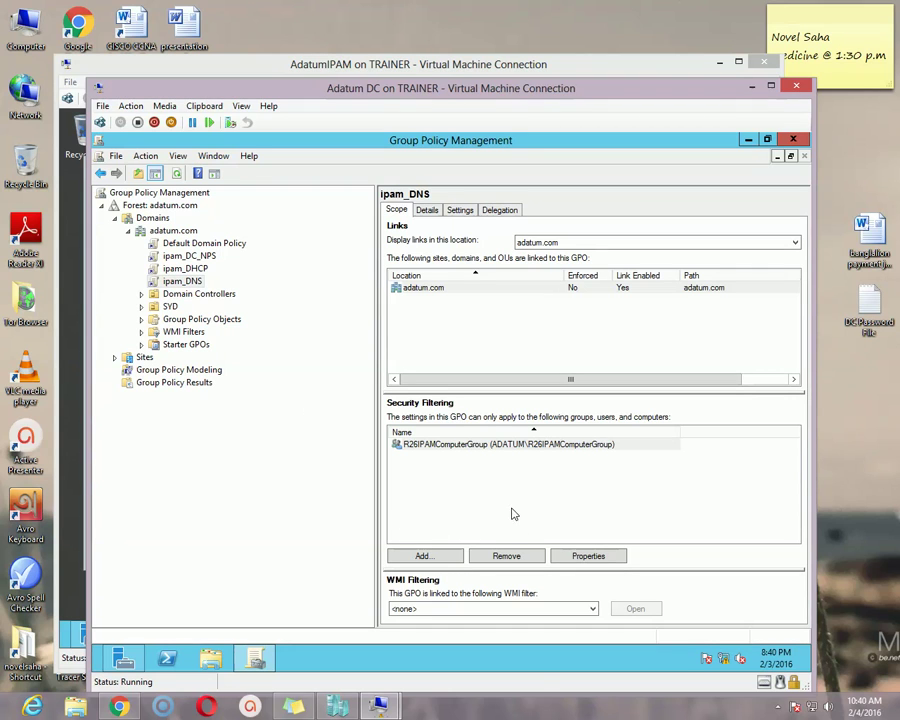
key("F5")
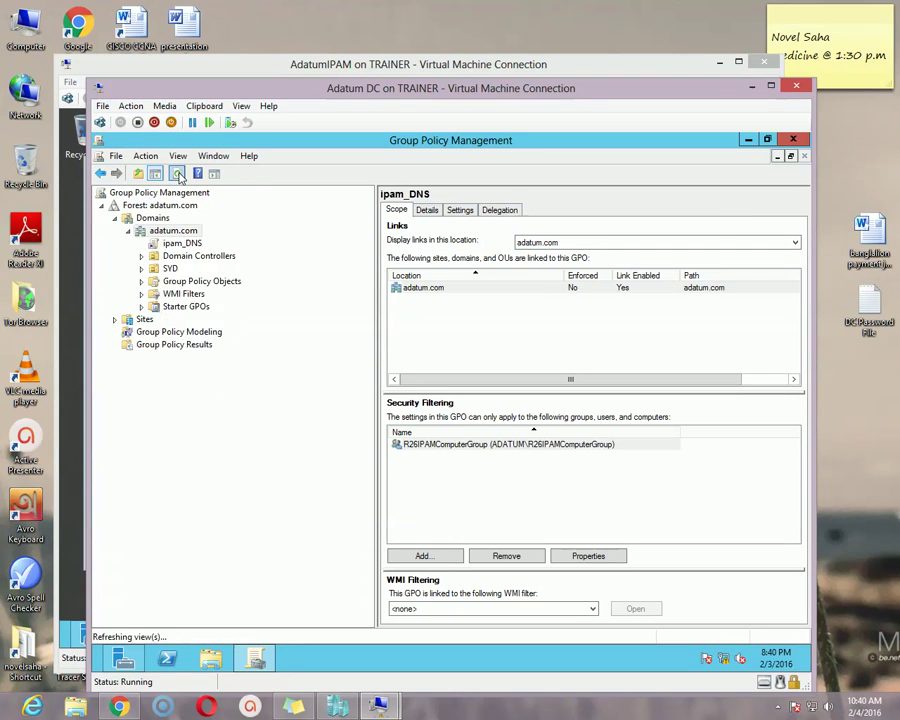
Close Group Policy Management and run gpupdate /force on the domain controller through the app search
left_click(795, 140)
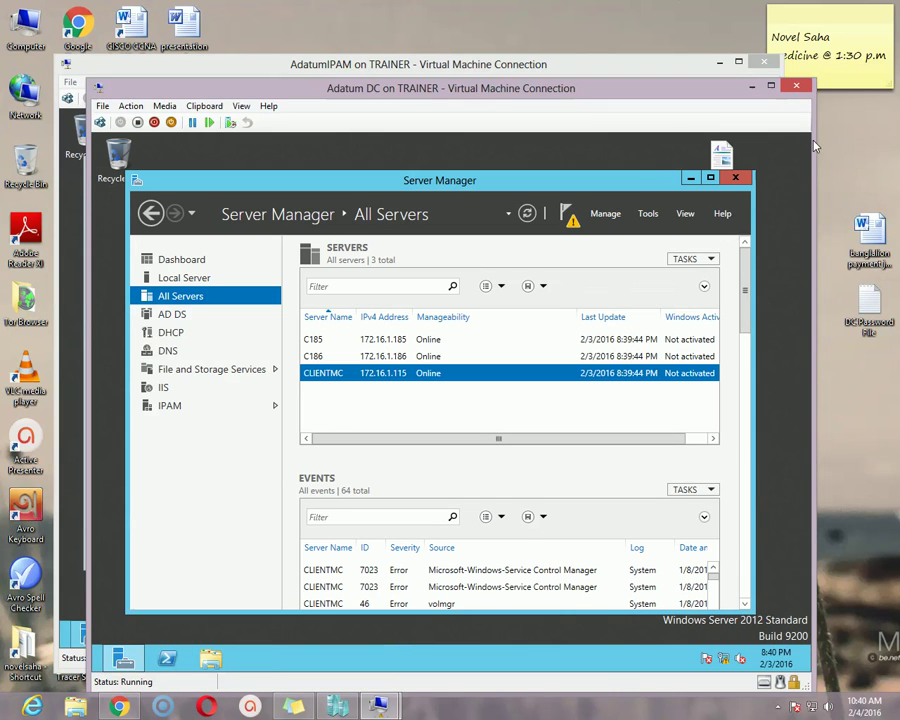
mouse_move(809, 134)
left_click(782, 338)
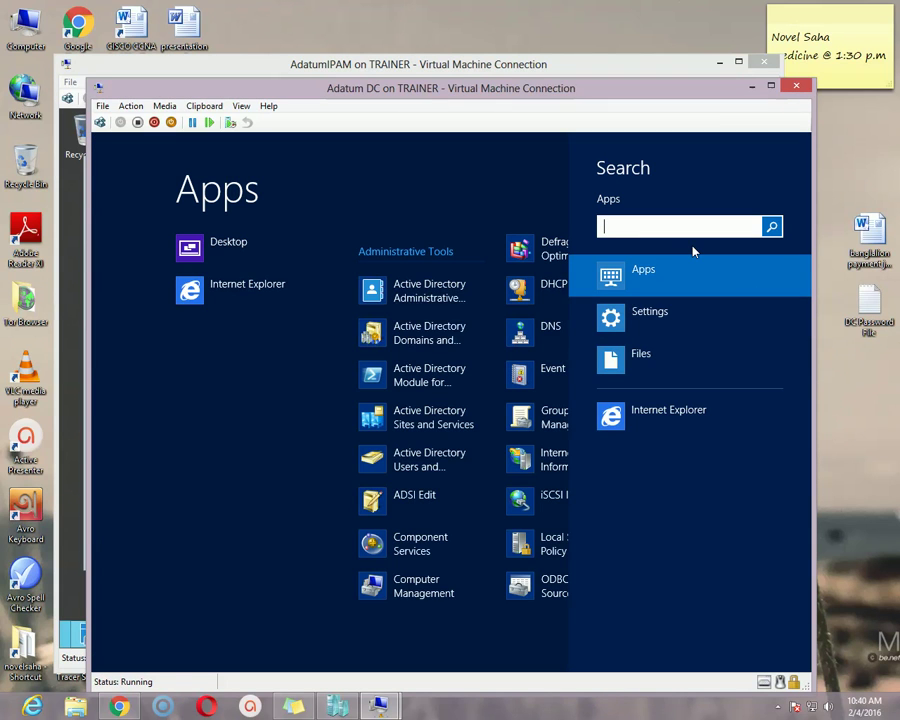
type("gpupdate ")
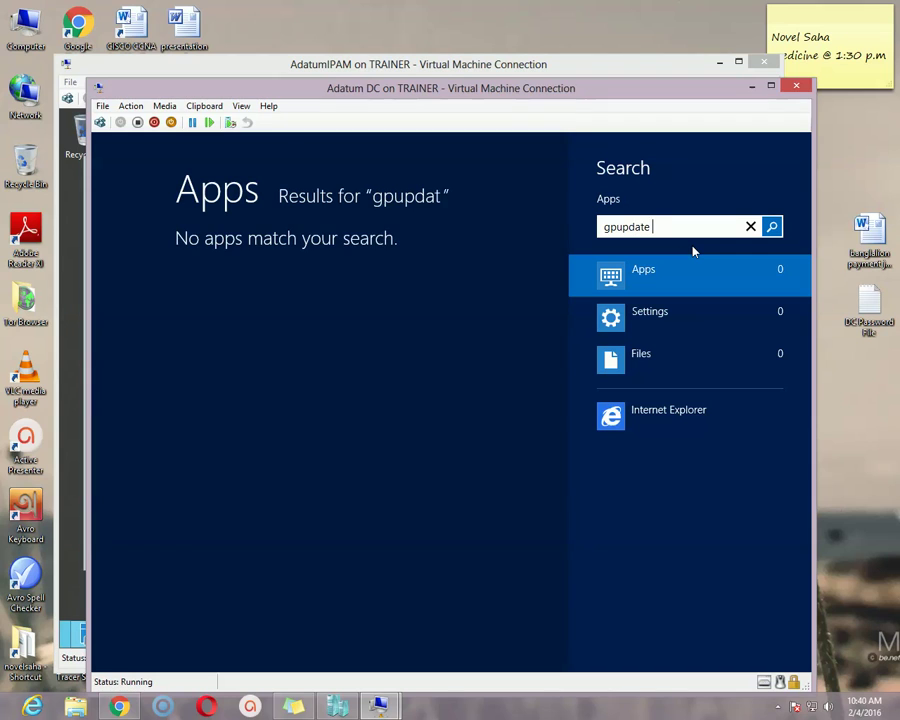
type("/force")
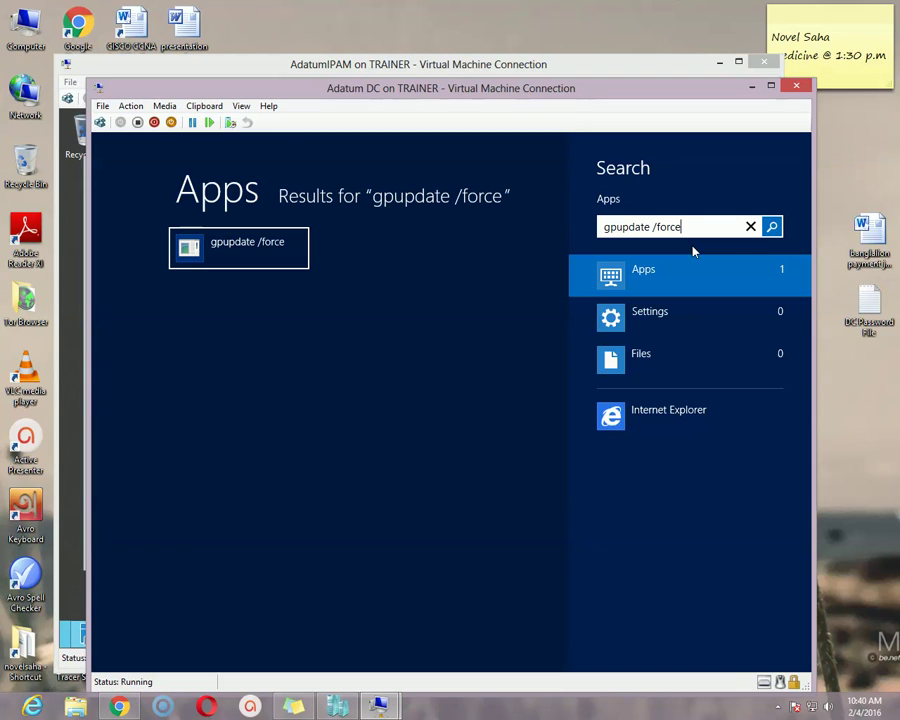
left_click(247, 234)
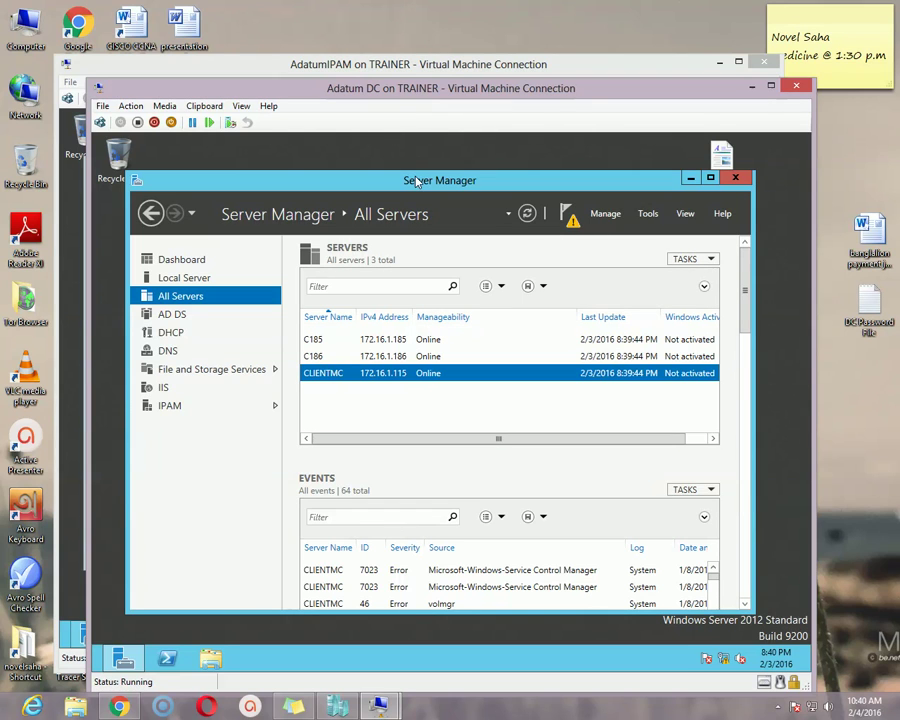
Switch to the AdatumIPAM virtual machine, run gpupdate /force in PowerShell and close the PowerShell window
left_click(335, 64)
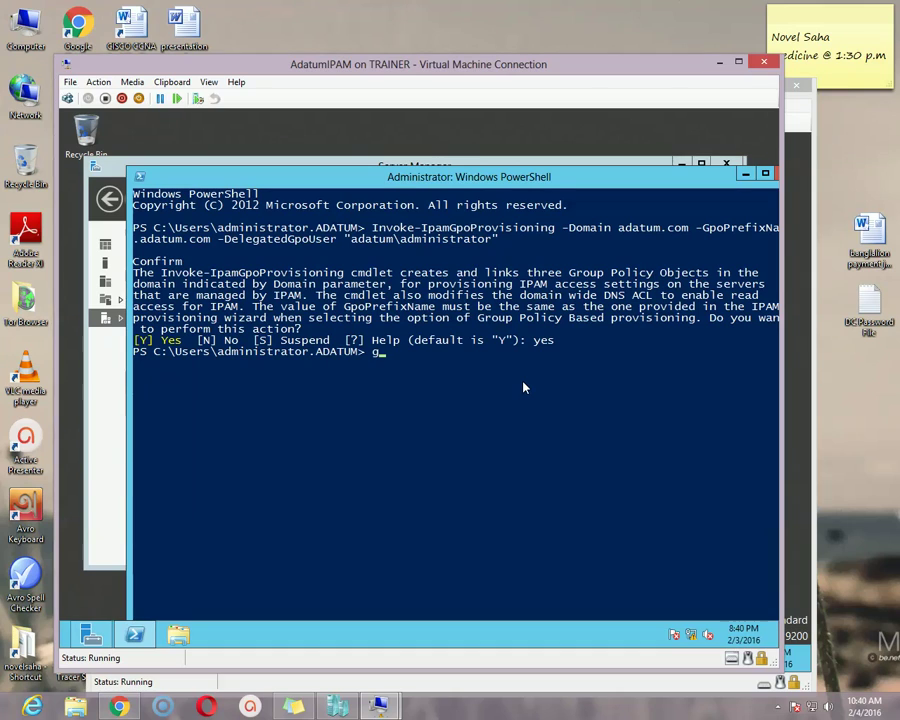
type("gpupdate /force")
key("Return")
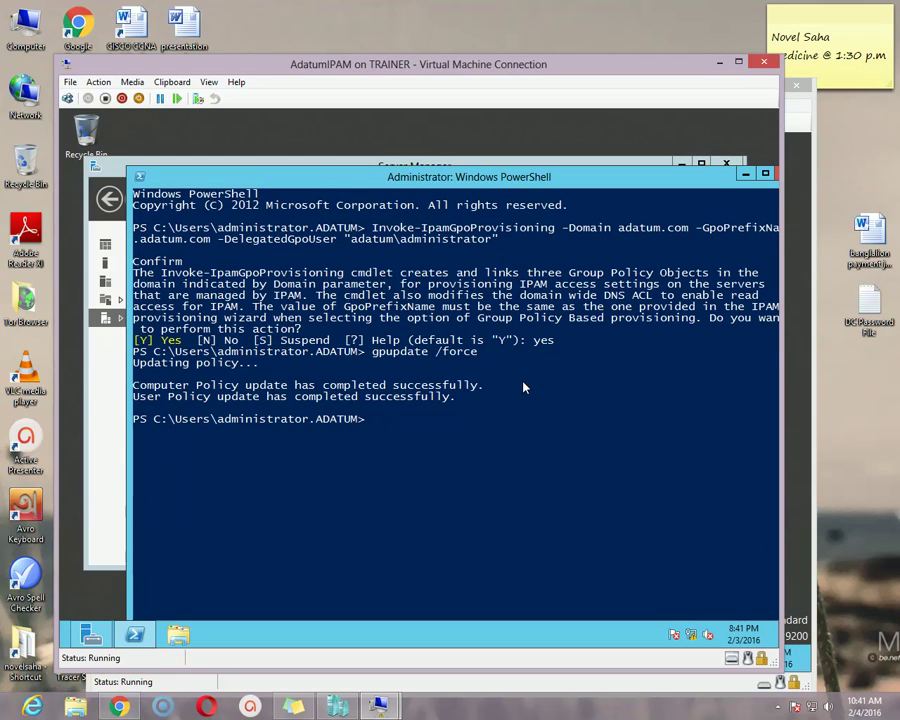
left_click_drag(622, 176, 573, 181)
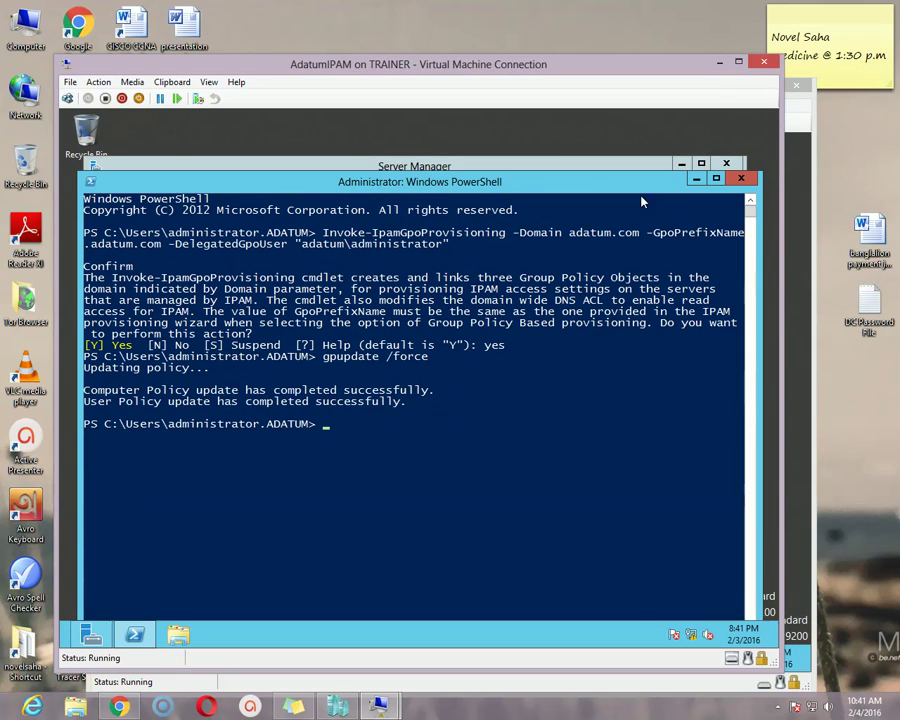
left_click(741, 181)
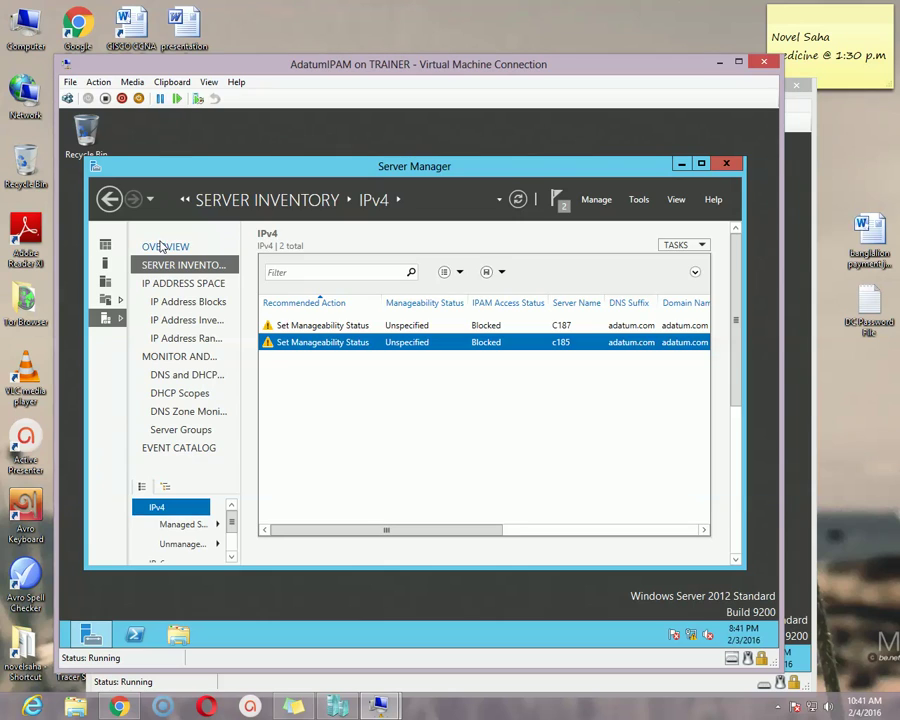
Open the IPAM overview and start server discovery from the IPAM server tasks
left_click(162, 247)
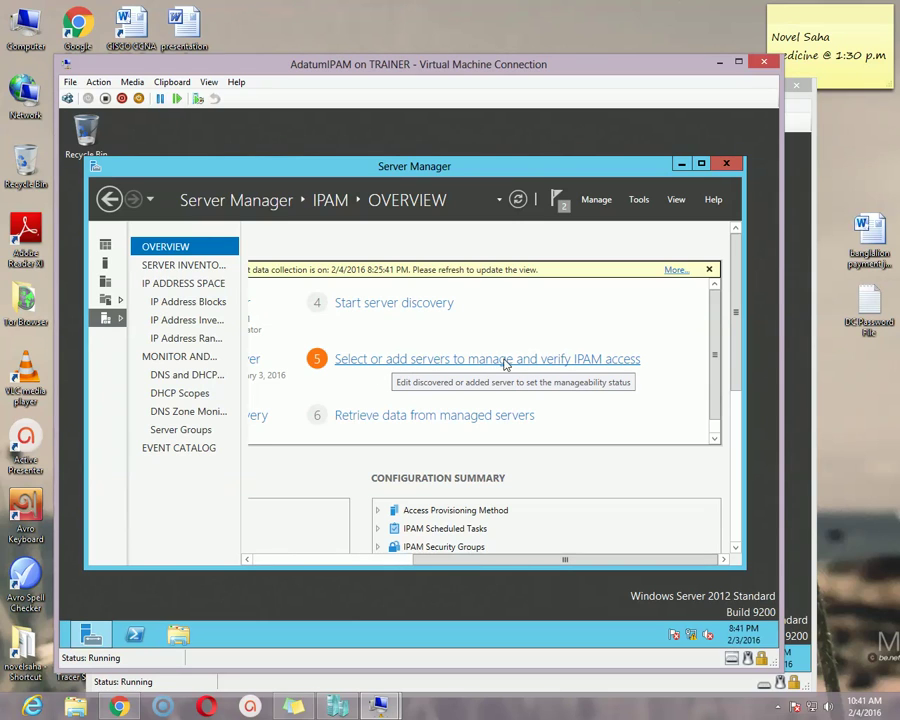
left_click(386, 306)
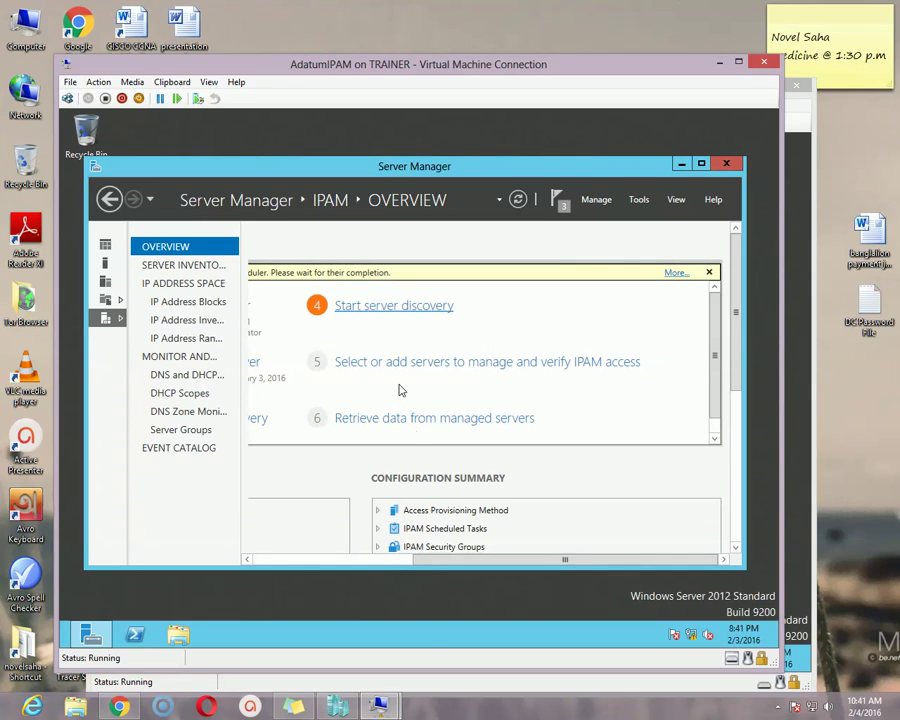
left_click(352, 562)
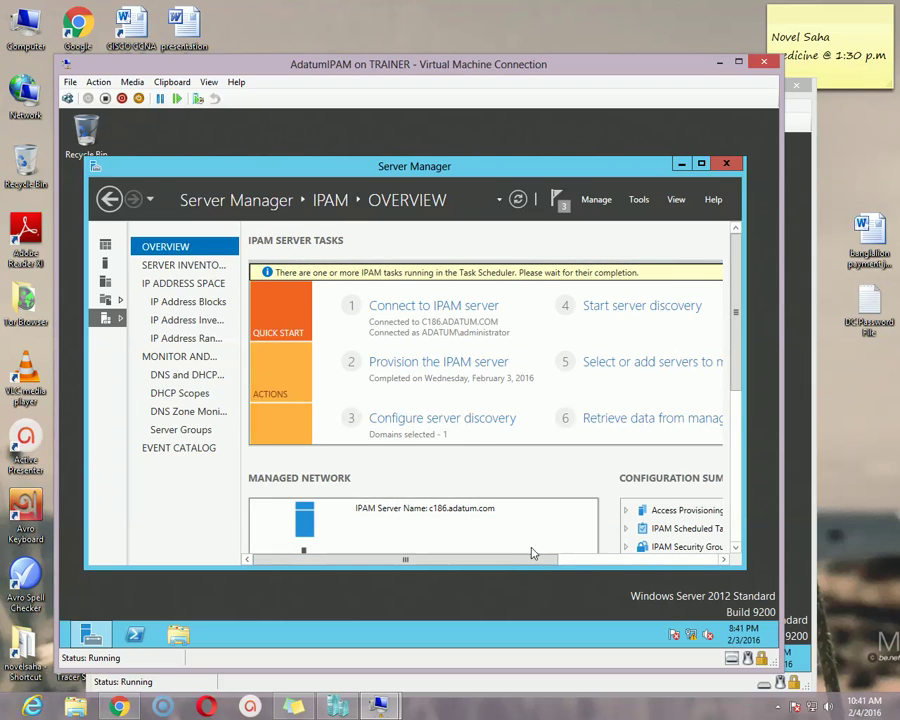
left_click_drag(533, 556, 556, 556)
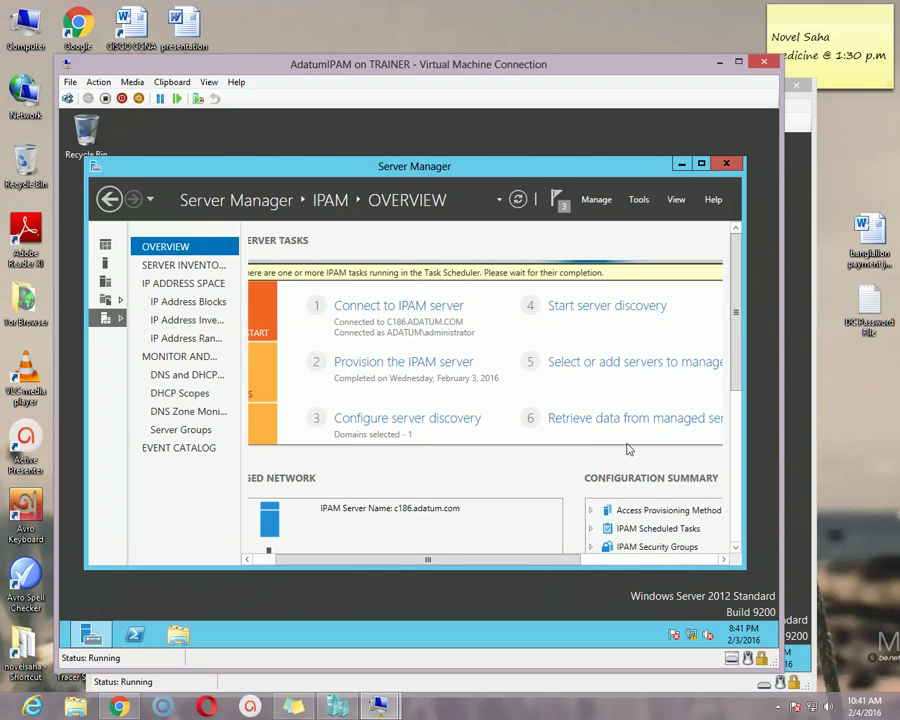
left_click(777, 706)
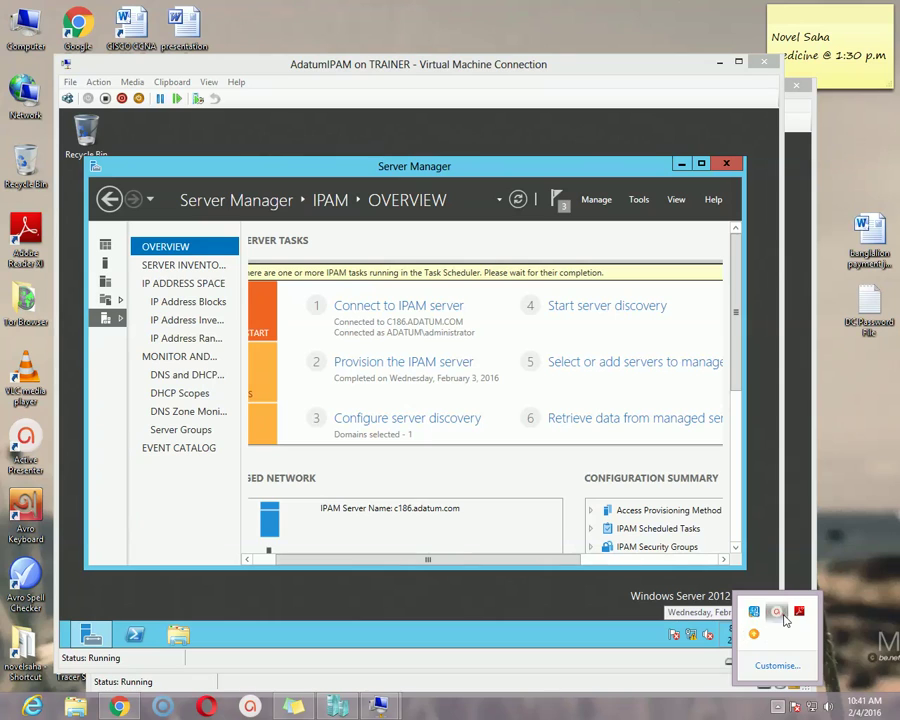
left_click(755, 633)
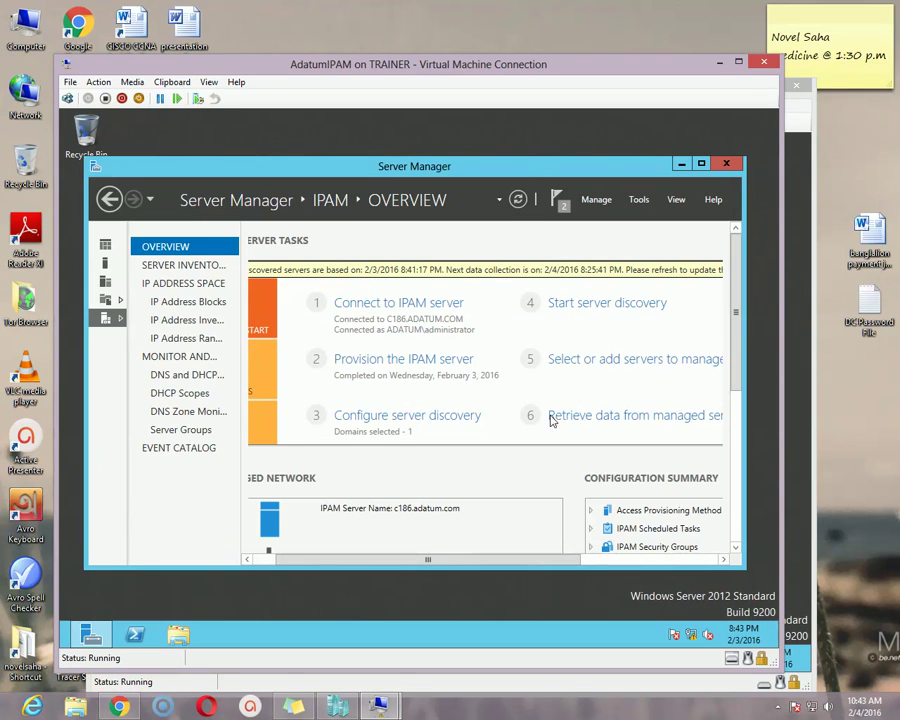
Open the IPAM server inventory through the task for selecting servers to manage, and refresh the server access status of c185
left_click(640, 360)
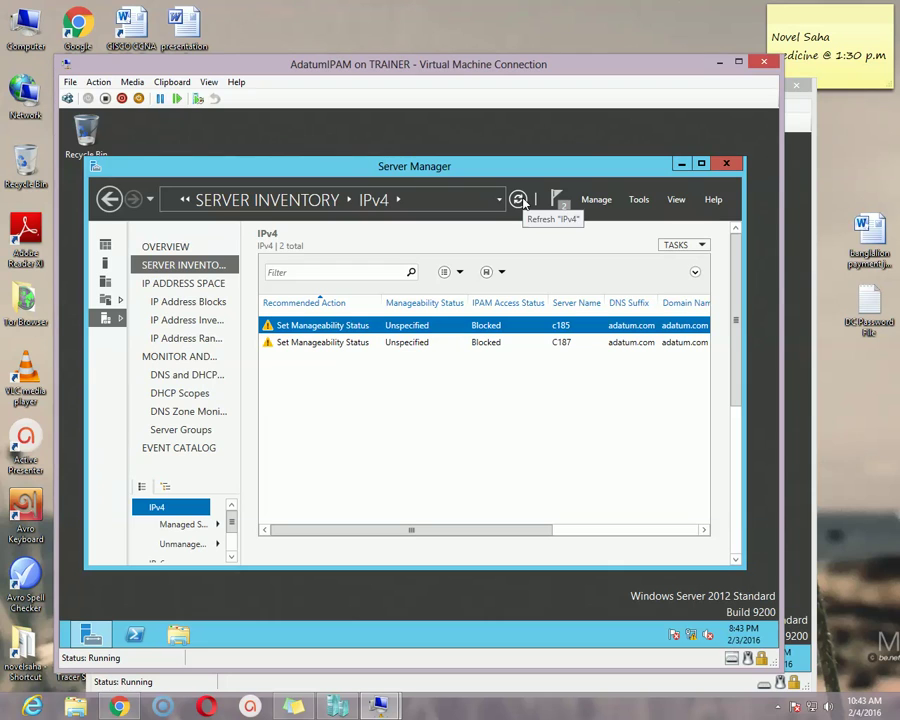
mouse_move(529, 165)
left_mouse_down()
mouse_move(528, 147)
mouse_move(537, 166)
left_mouse_up()
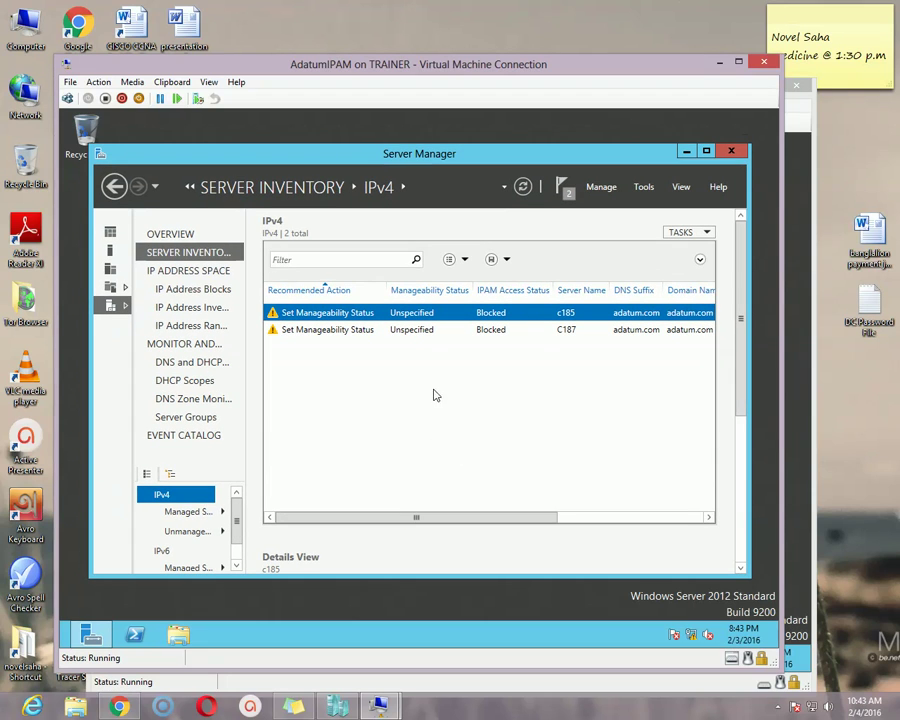
right_click(516, 328)
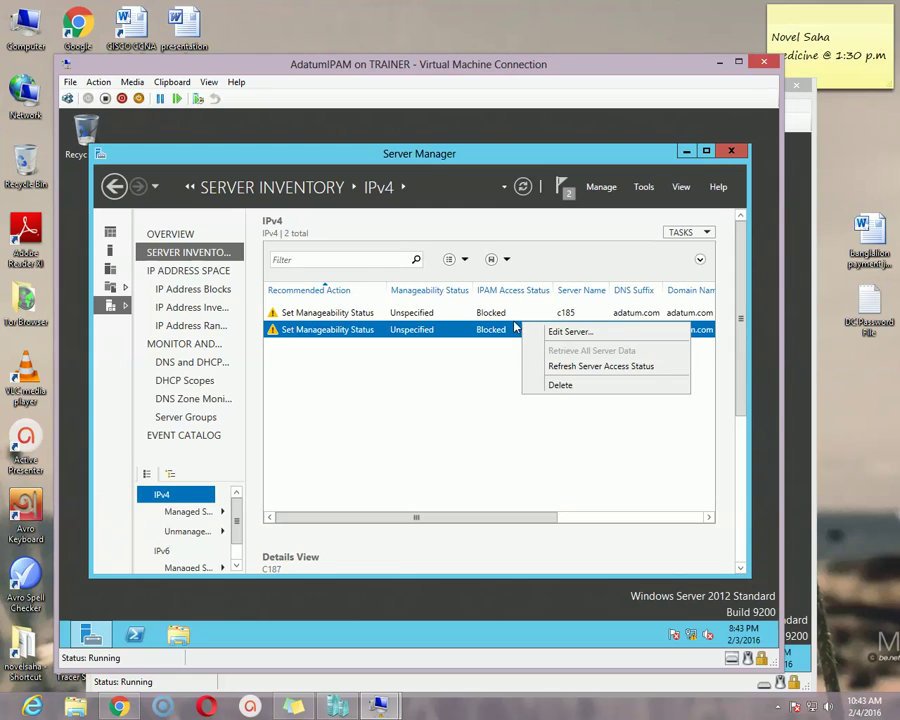
left_click(520, 313)
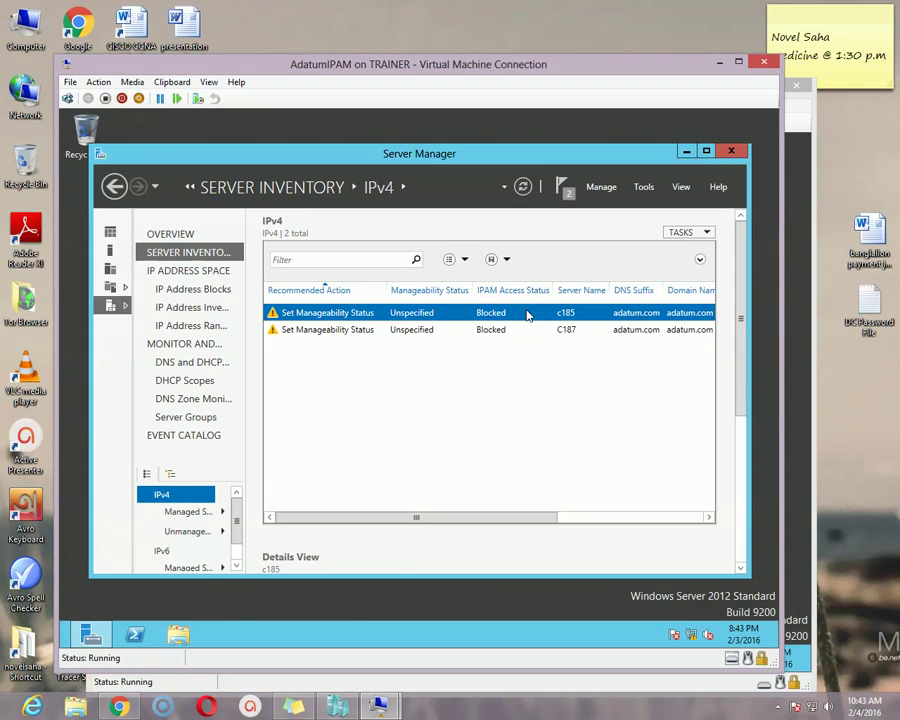
right_click(536, 312)
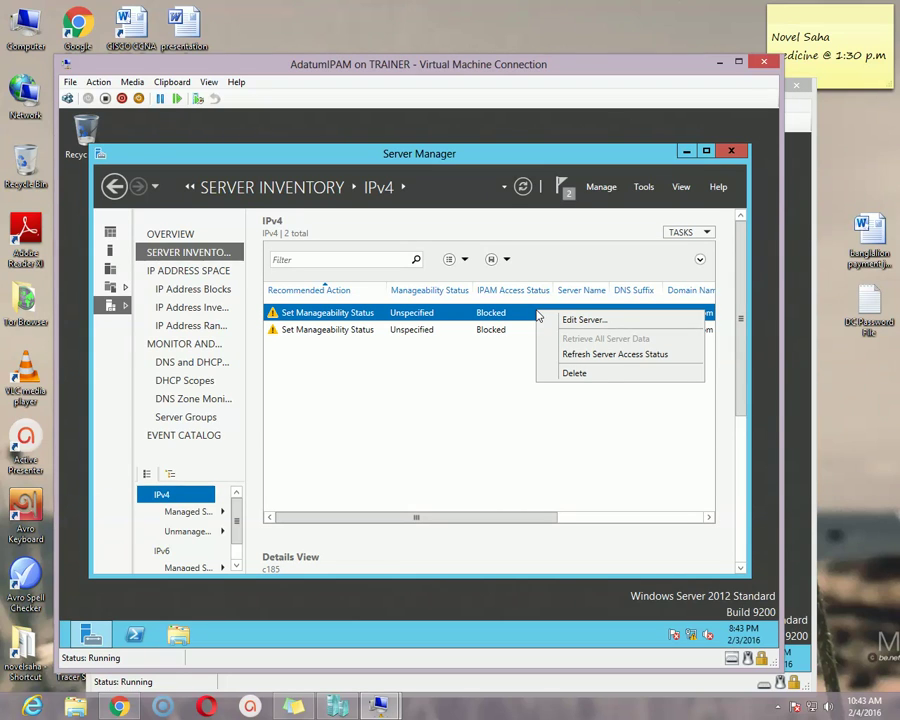
left_click(621, 362)
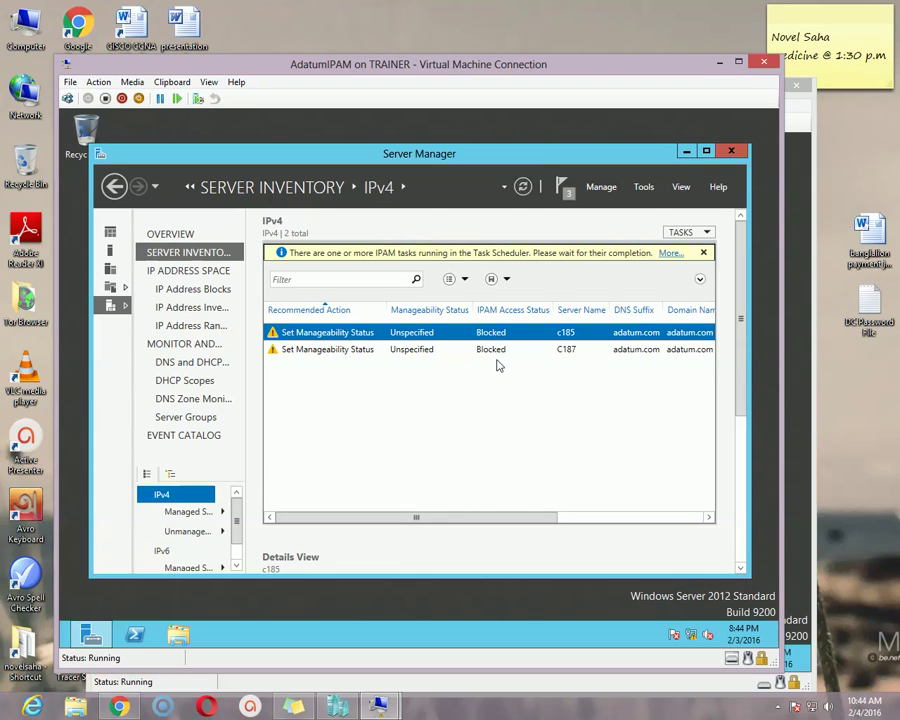
Refresh the IPv4 server inventory view to reload the discovered servers
mouse_move(544, 77)
left_mouse_down()
mouse_move(563, 74)
mouse_move(551, 74)
left_mouse_up()
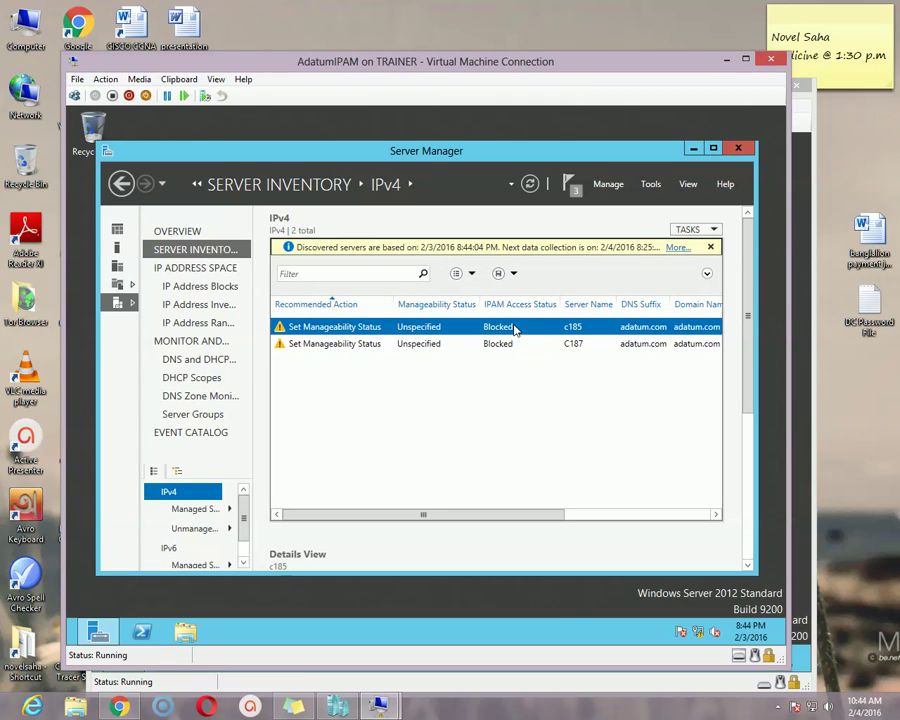
left_click_drag(517, 154, 511, 156)
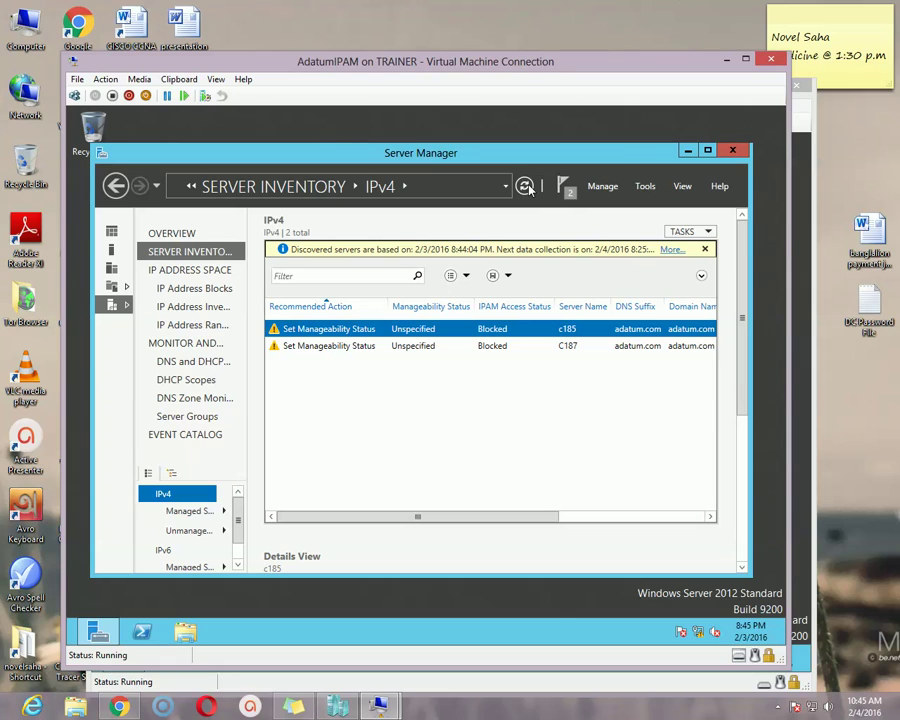
left_click(525, 187)
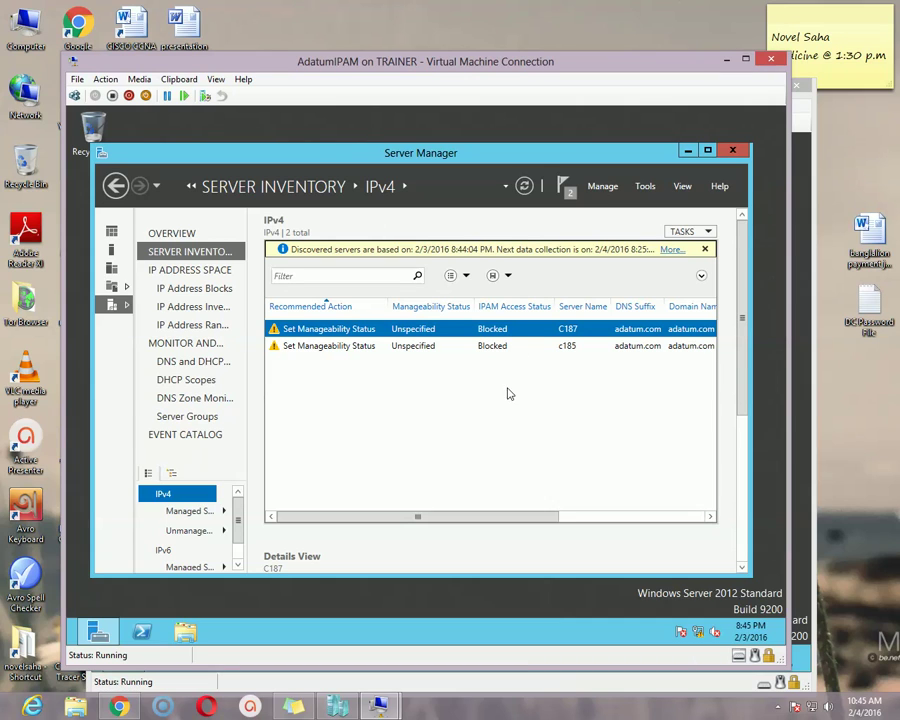
Refresh the server access status of c185 in the IPv4 inventory once more
left_click(568, 188)
left_click(489, 346)
right_click(500, 349)
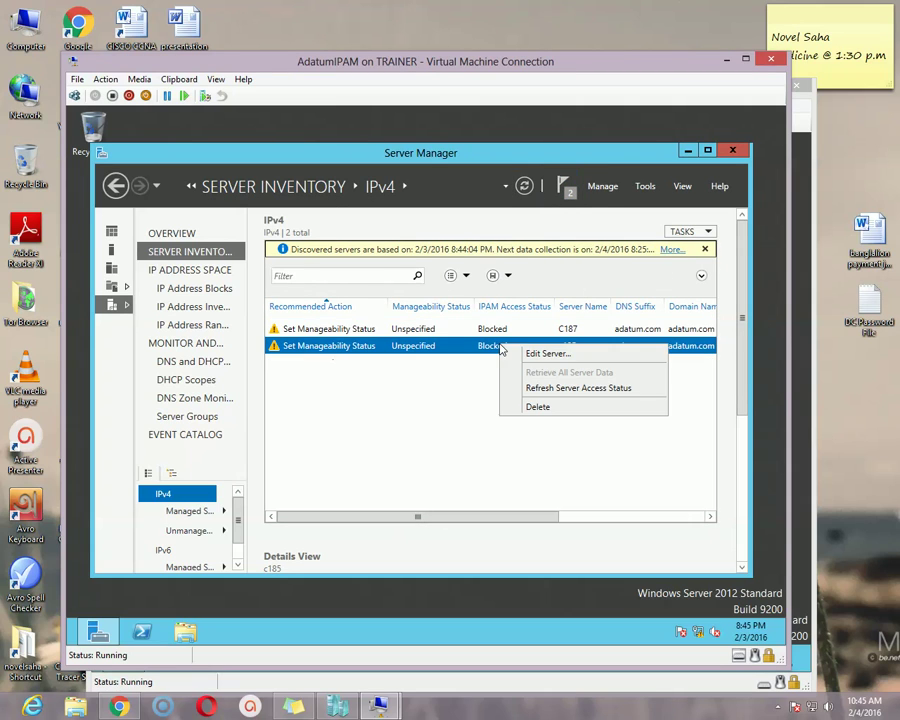
left_click(572, 389)
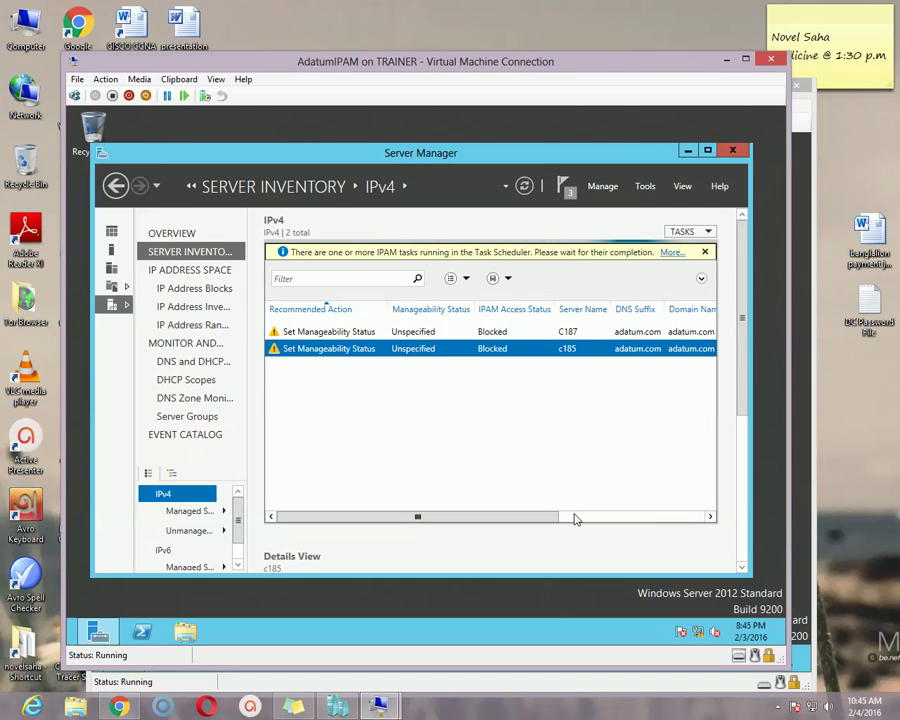
left_click_drag(508, 518, 480, 520)
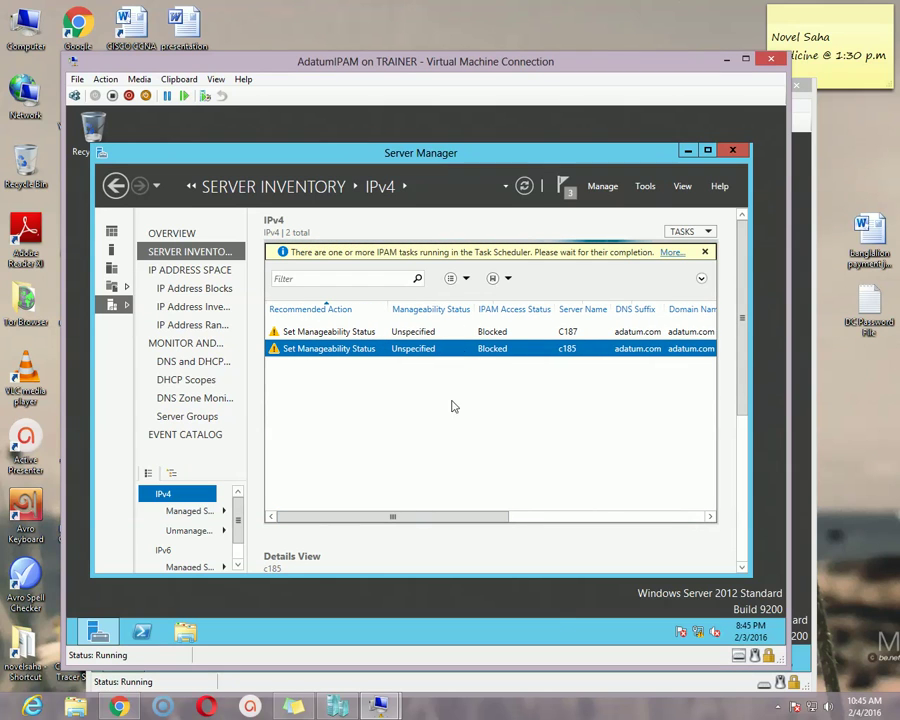
left_click(781, 707)
left_click(775, 664)
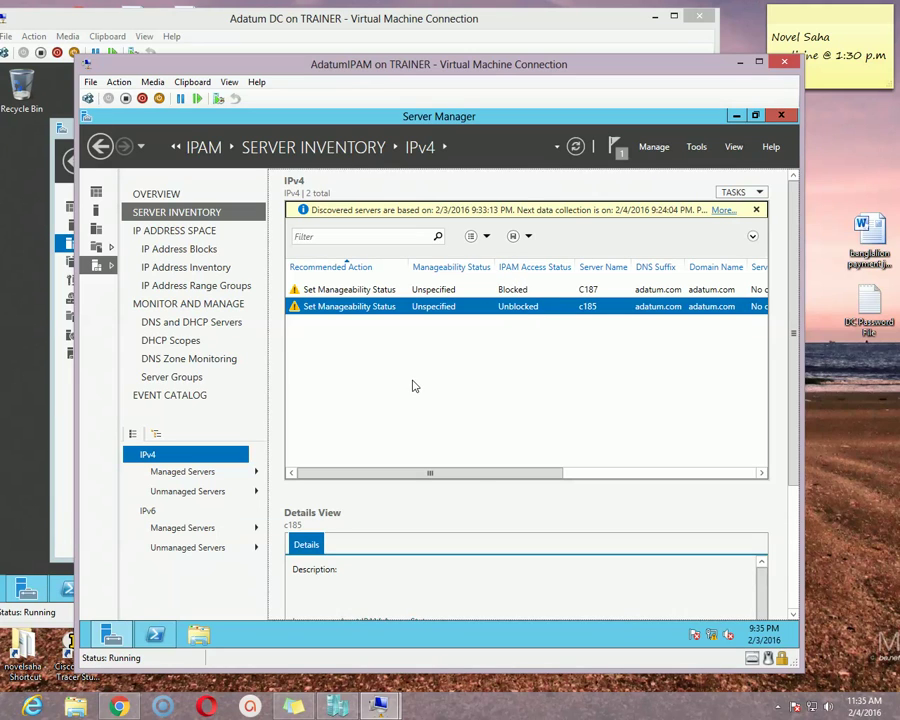
left_click_drag(478, 481, 401, 476)
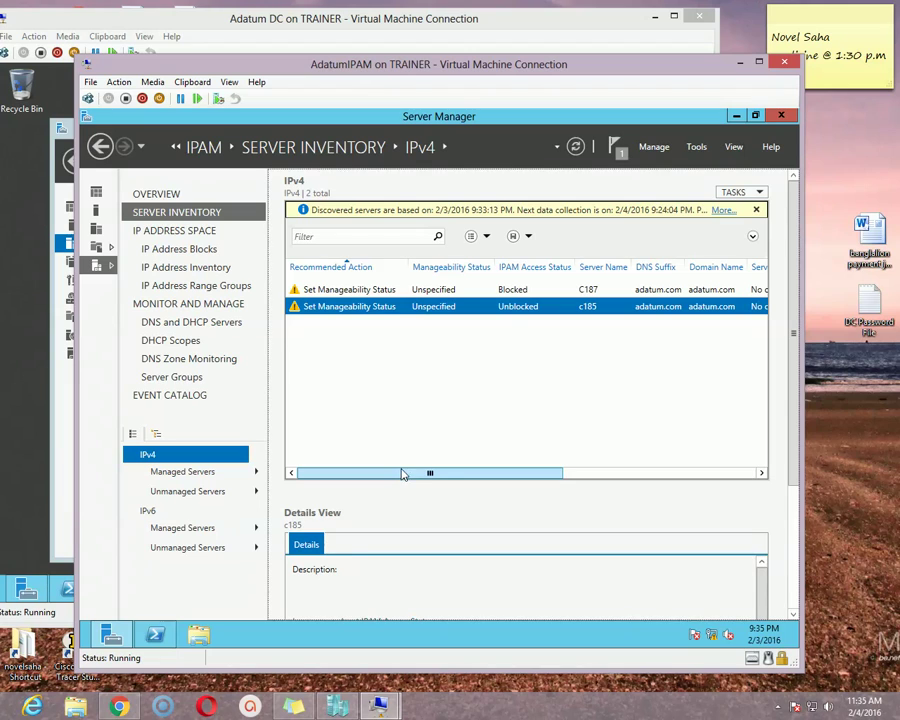
Run gpresult.exe /r /scope computer in PowerShell on the IPAM server to check the applied group policies, and return to the server inventory
left_click(155, 634)
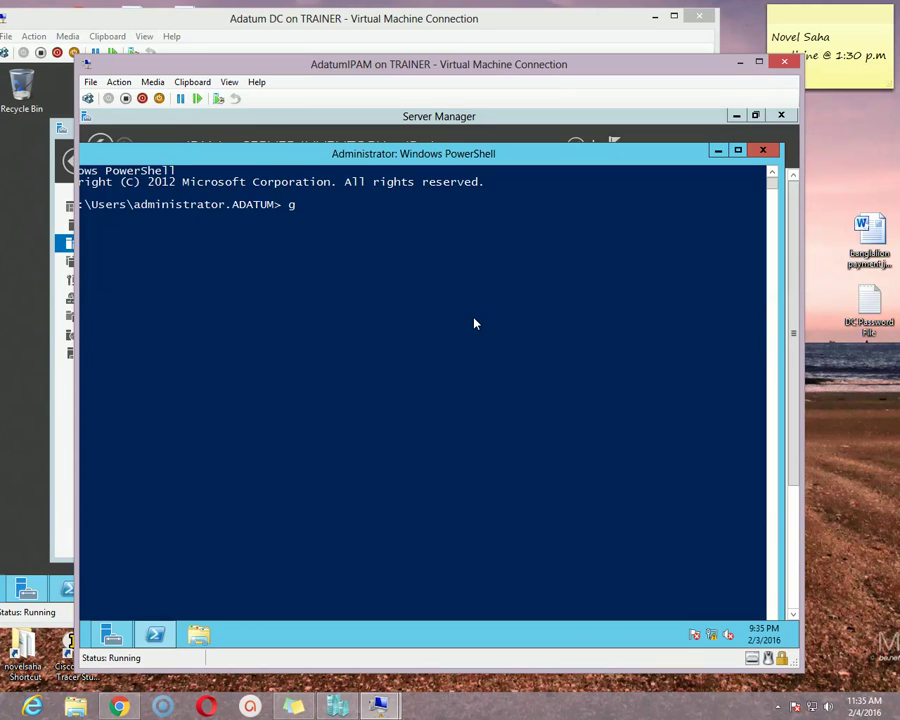
key("Tab")
type("/r /scope")
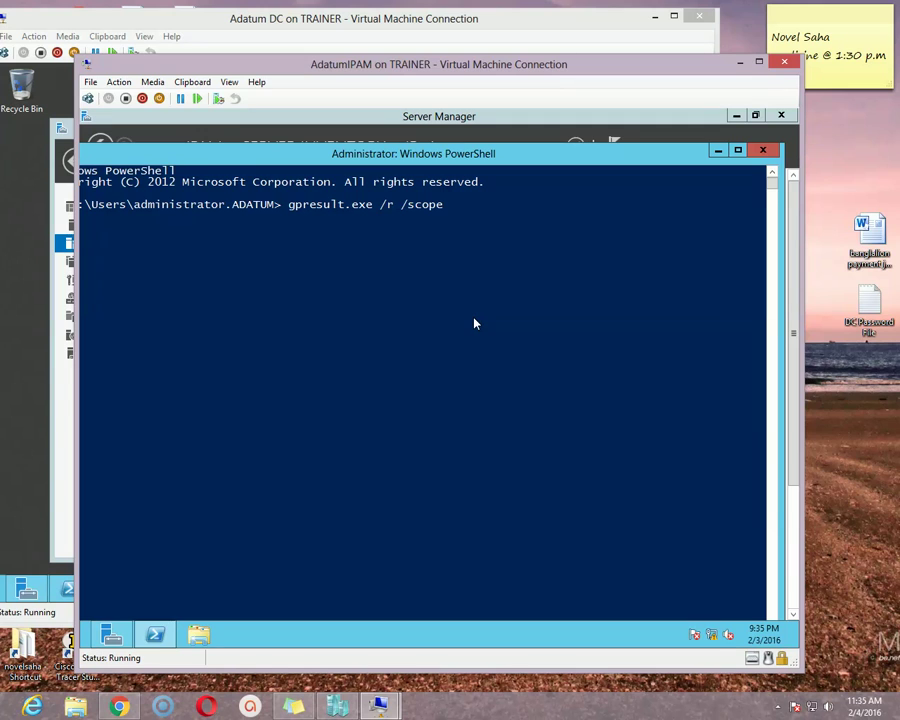
type(" computer")
key("Return")
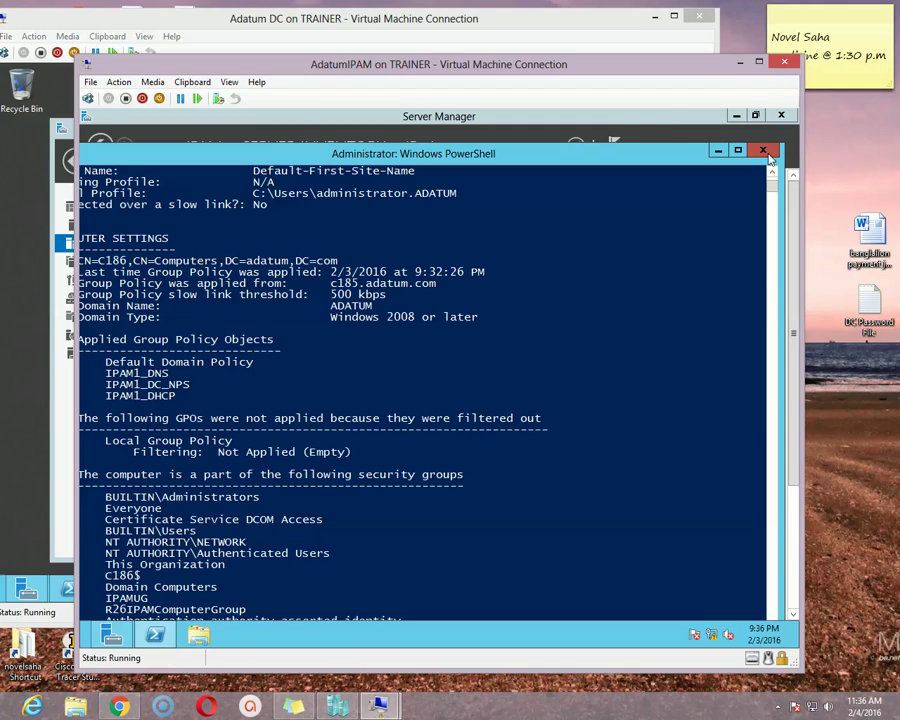
left_click(550, 116)
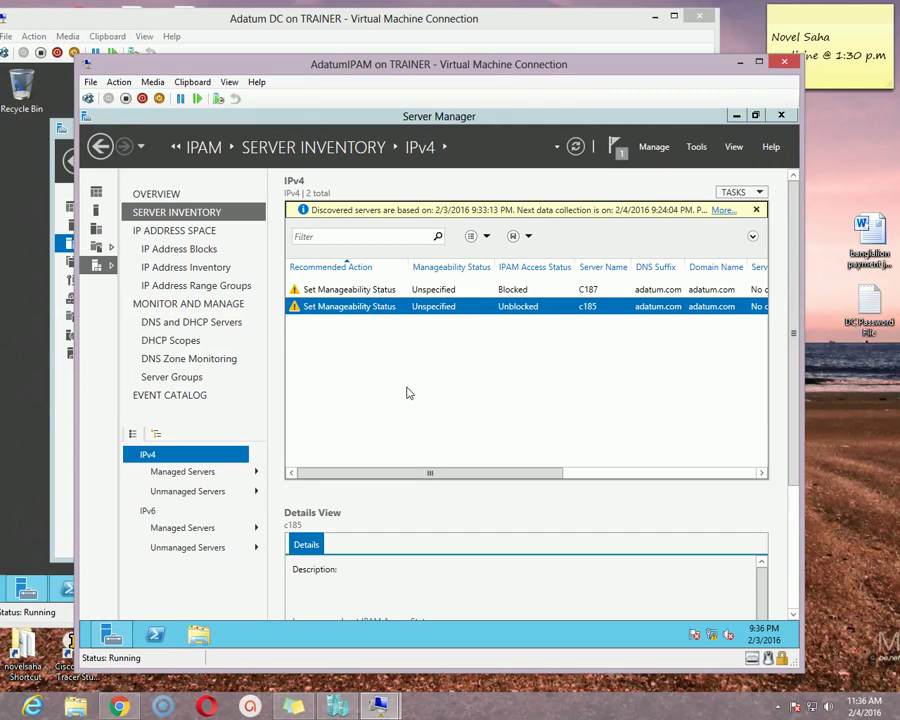
Edit server c185 in the IPv4 inventory and set its manageability status to Managed
right_click(495, 310)
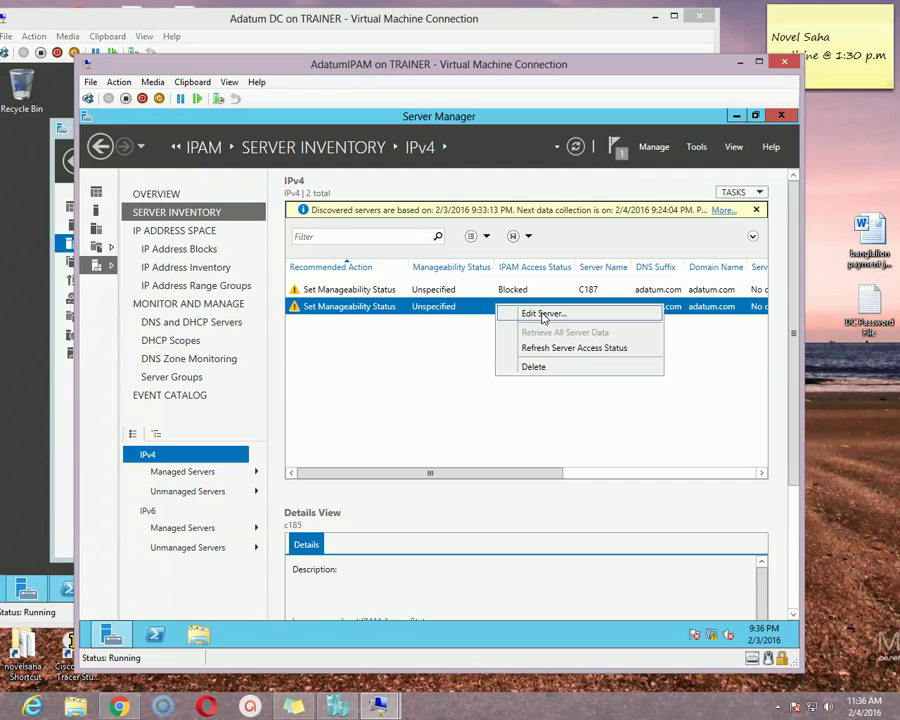
left_click(544, 314)
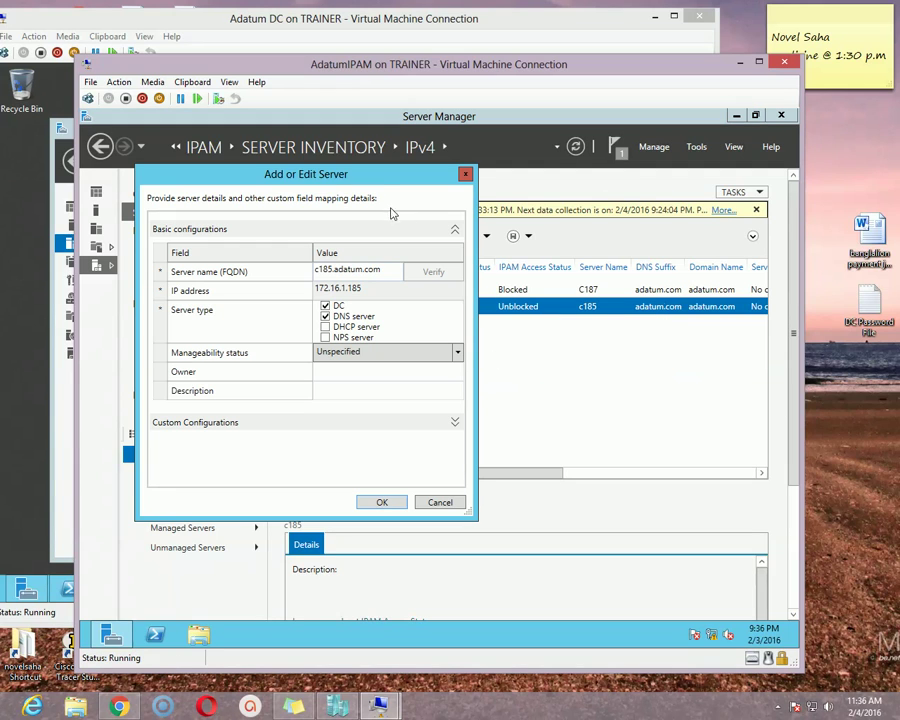
left_click_drag(380, 183, 452, 186)
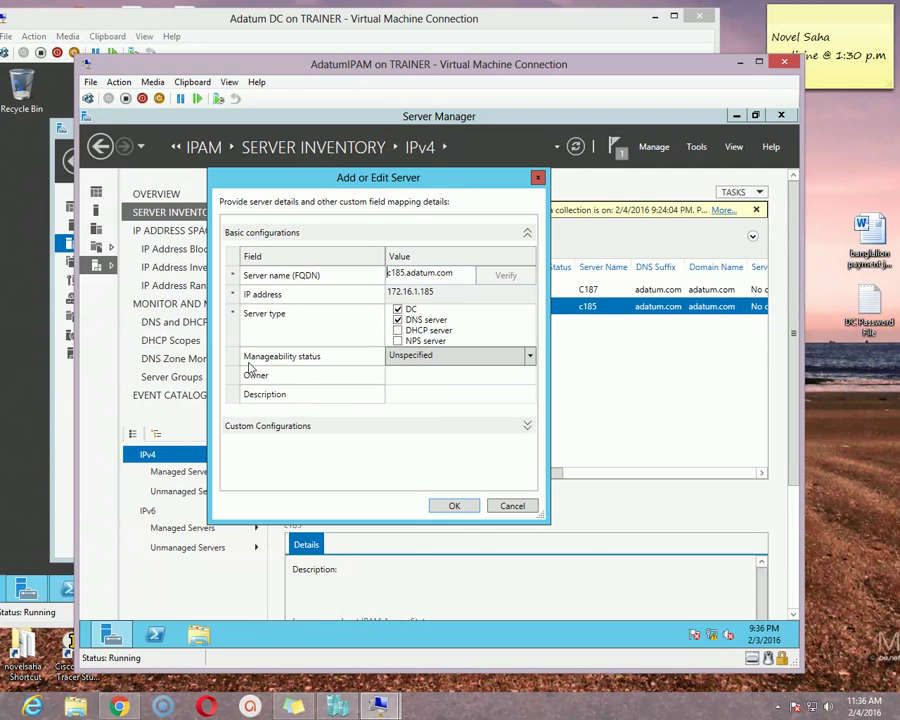
left_click(452, 358)
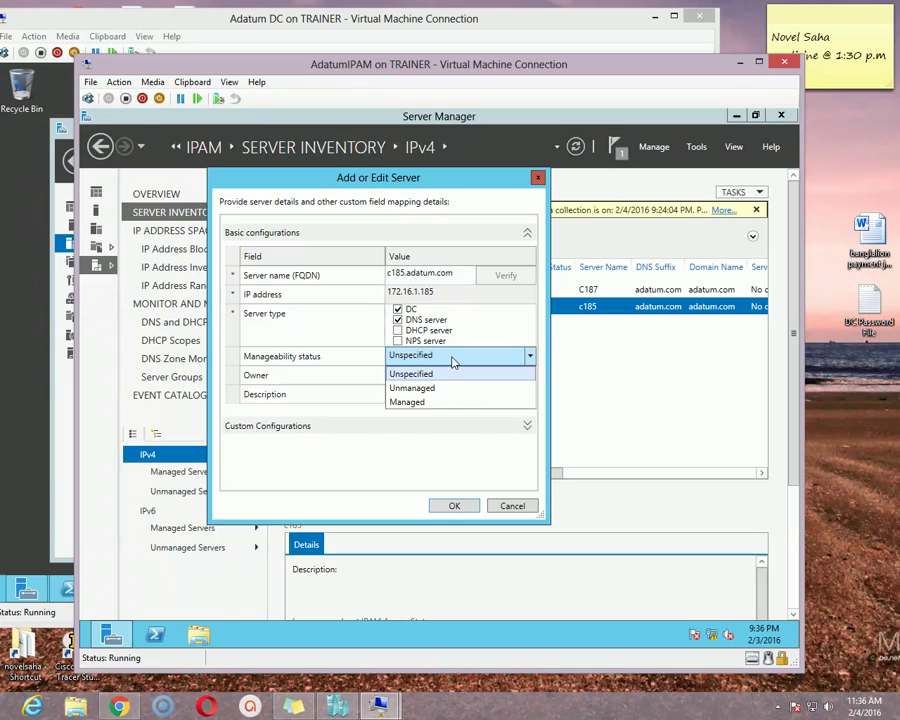
left_click(430, 404)
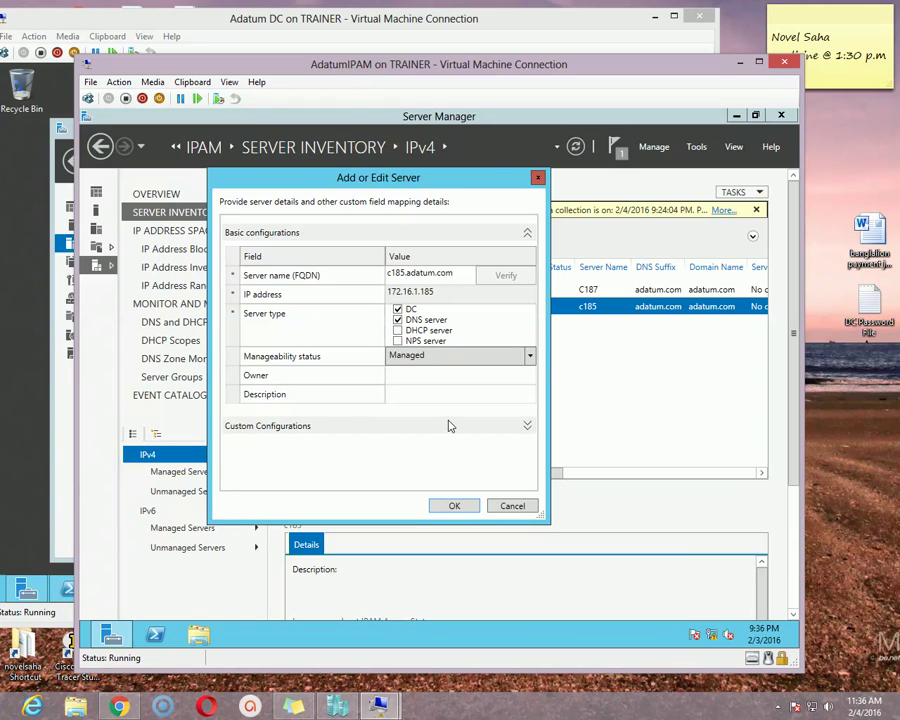
left_click(458, 506)
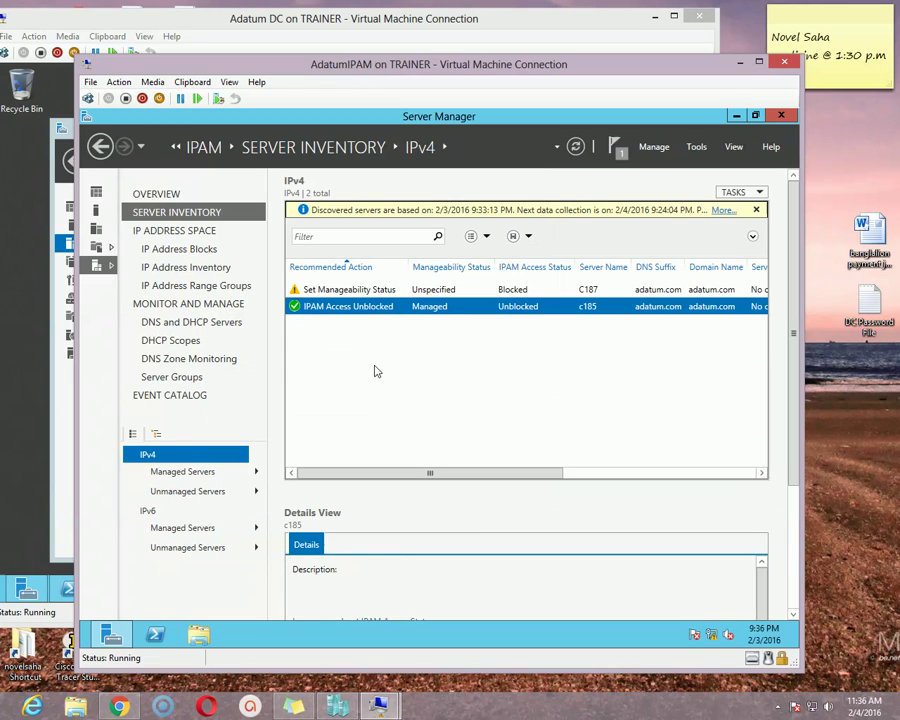
Edit server c185 again and add DHCP server and NPS server to its server types
right_click(413, 310)
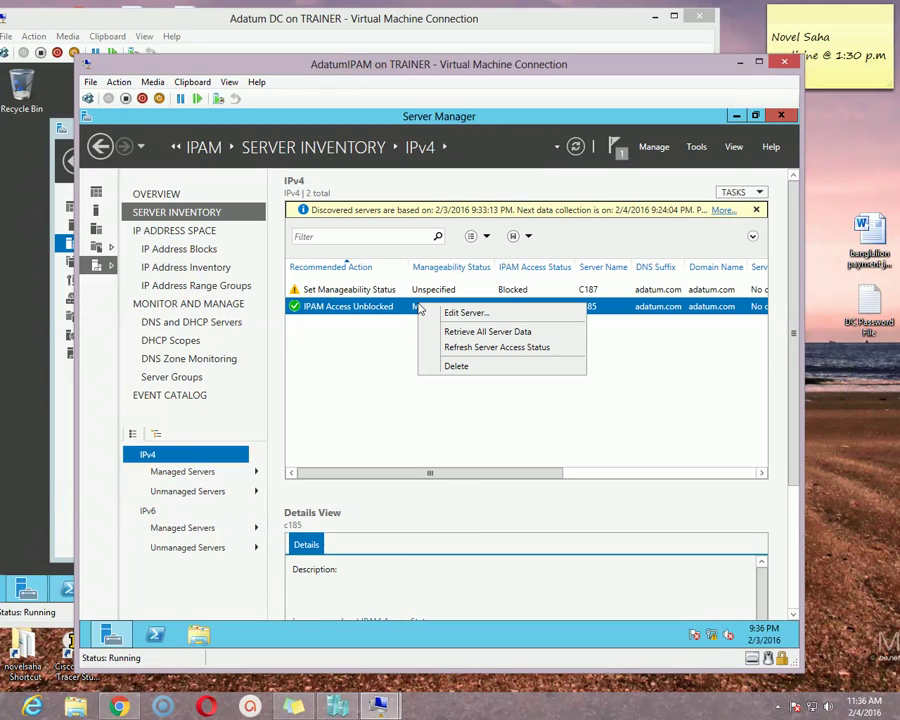
left_click(482, 312)
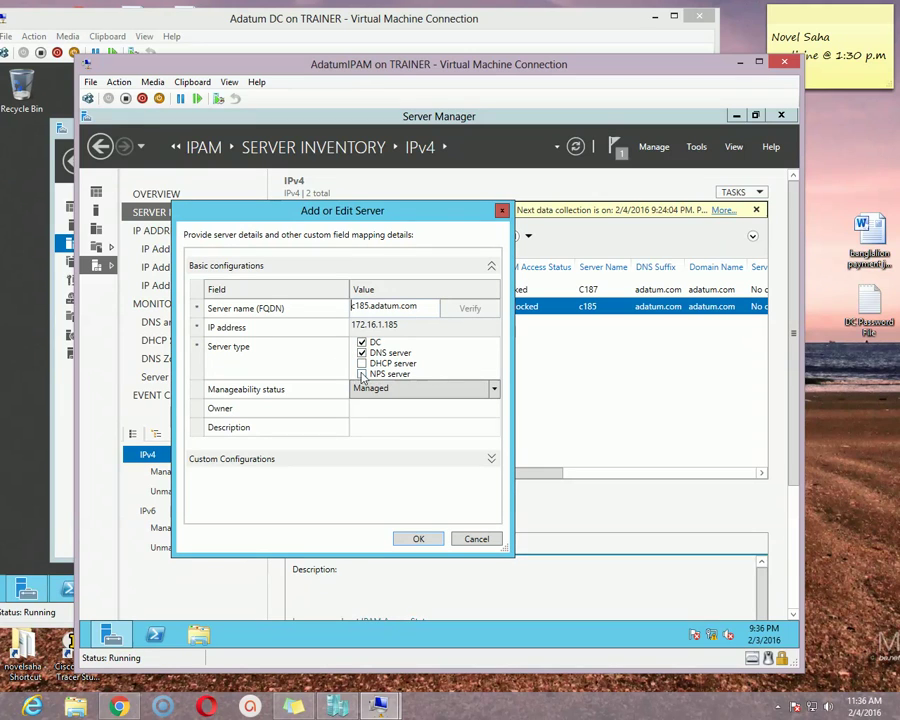
left_click(380, 364)
left_click(380, 375)
left_click(418, 539)
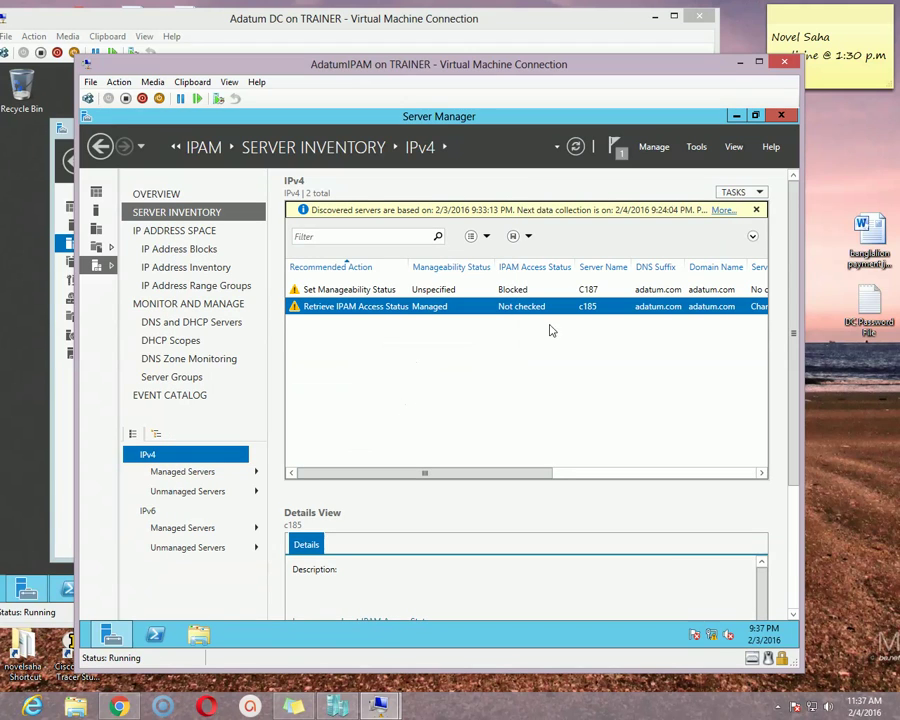
Refresh the IPv4 server inventory and reopen it to check the IPAM access status of c185
left_click(576, 147)
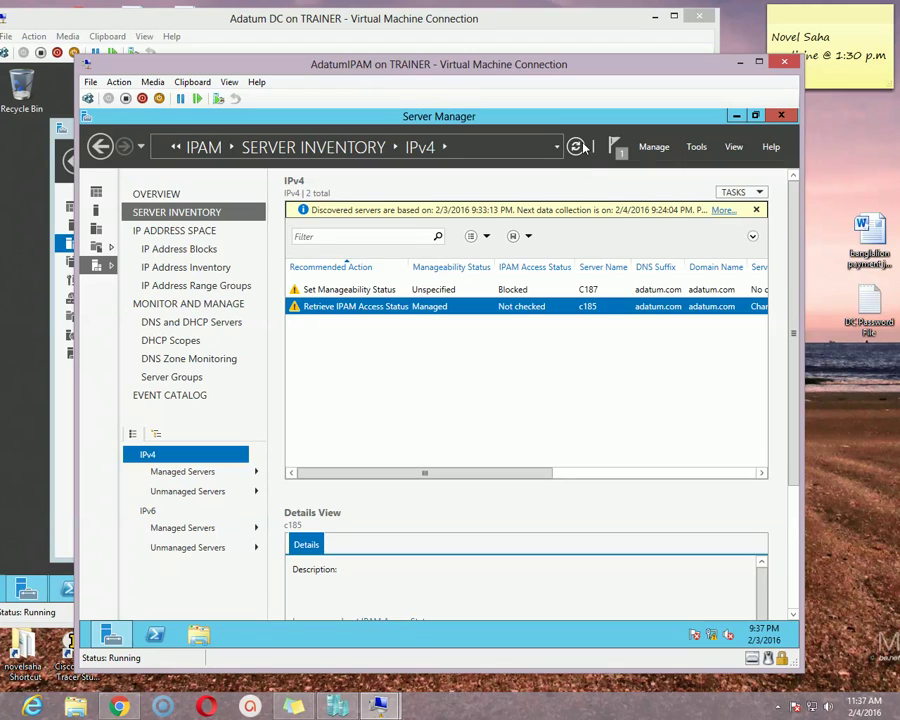
left_click(577, 148)
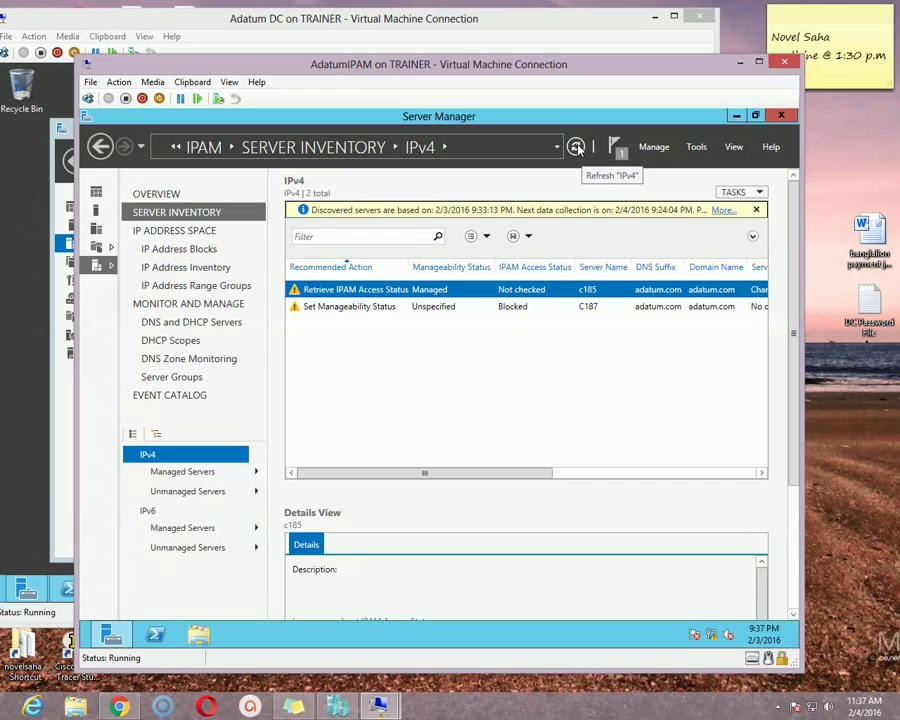
left_click(616, 148)
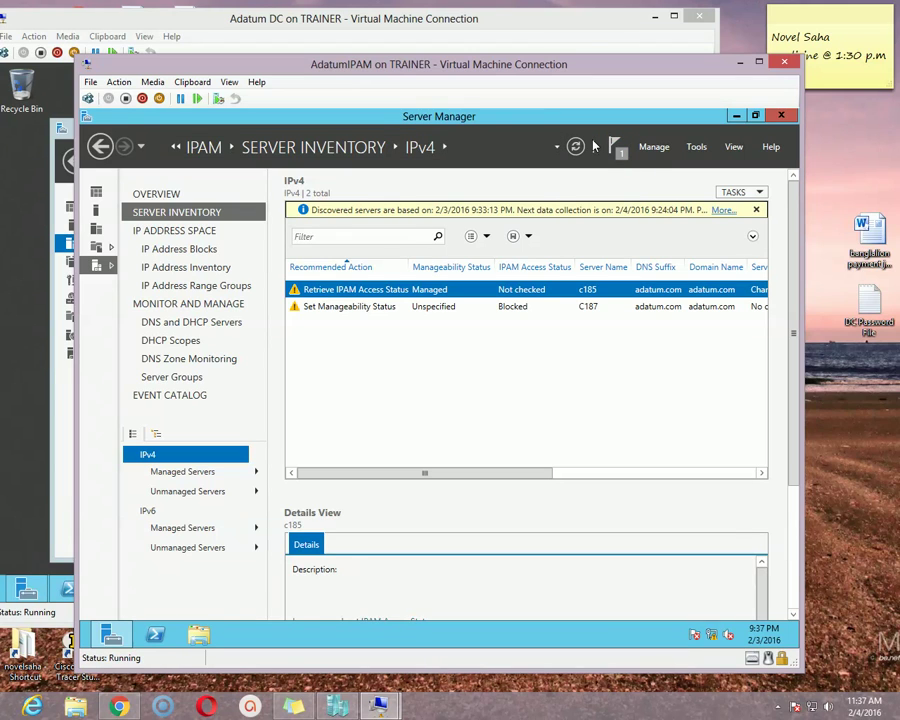
left_click(190, 472)
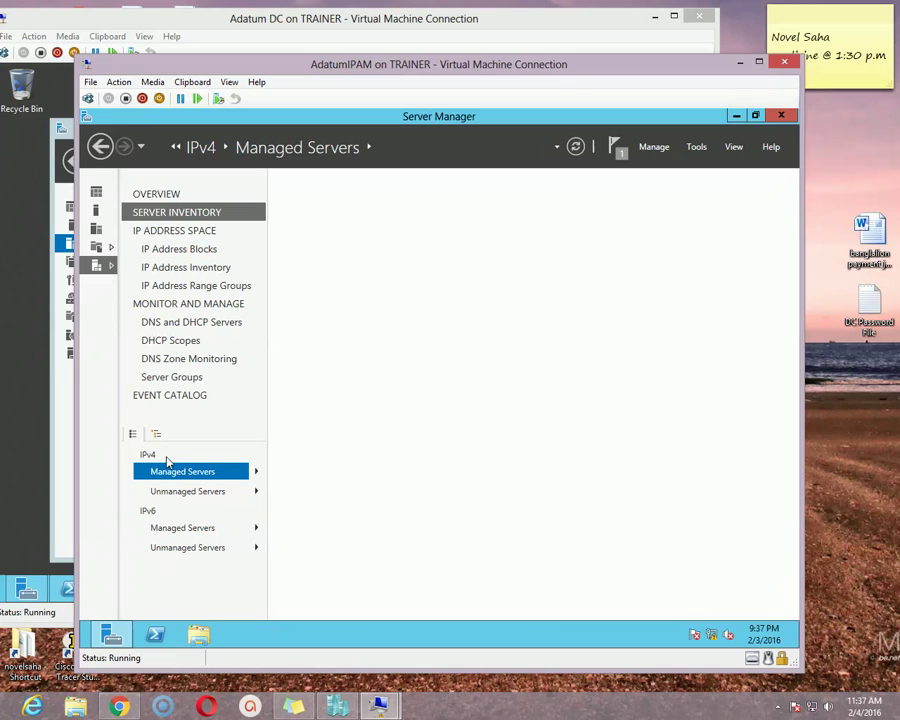
left_click(160, 456)
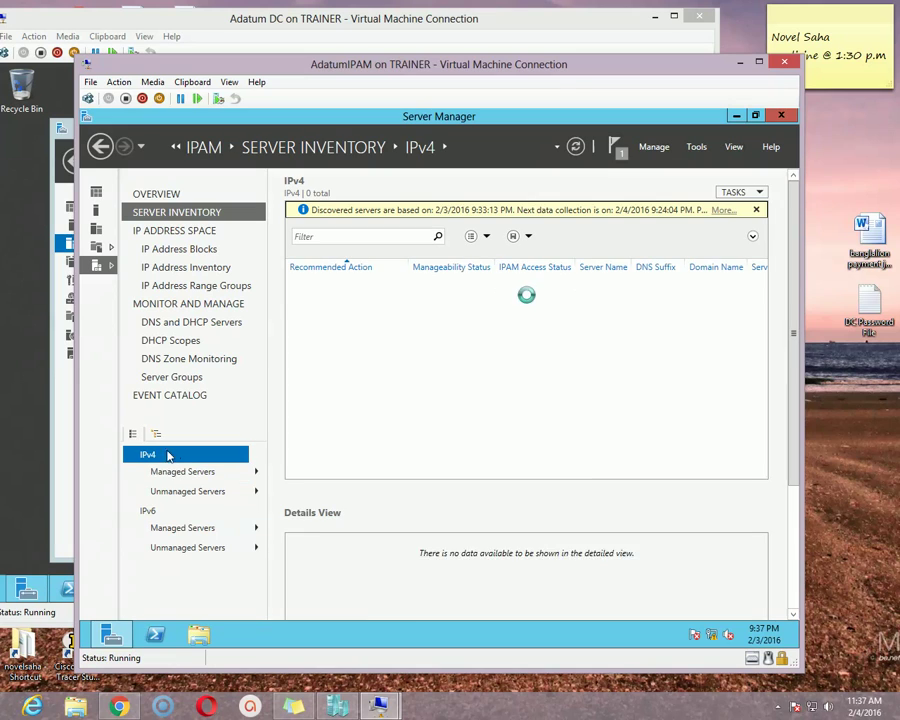
left_click(582, 147)
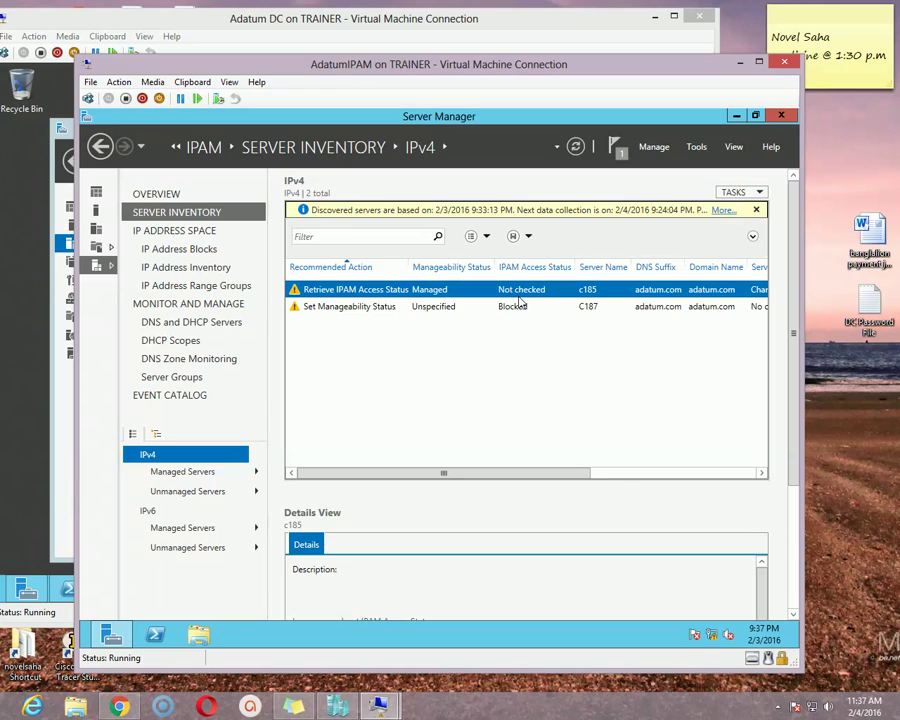
left_click(778, 706)
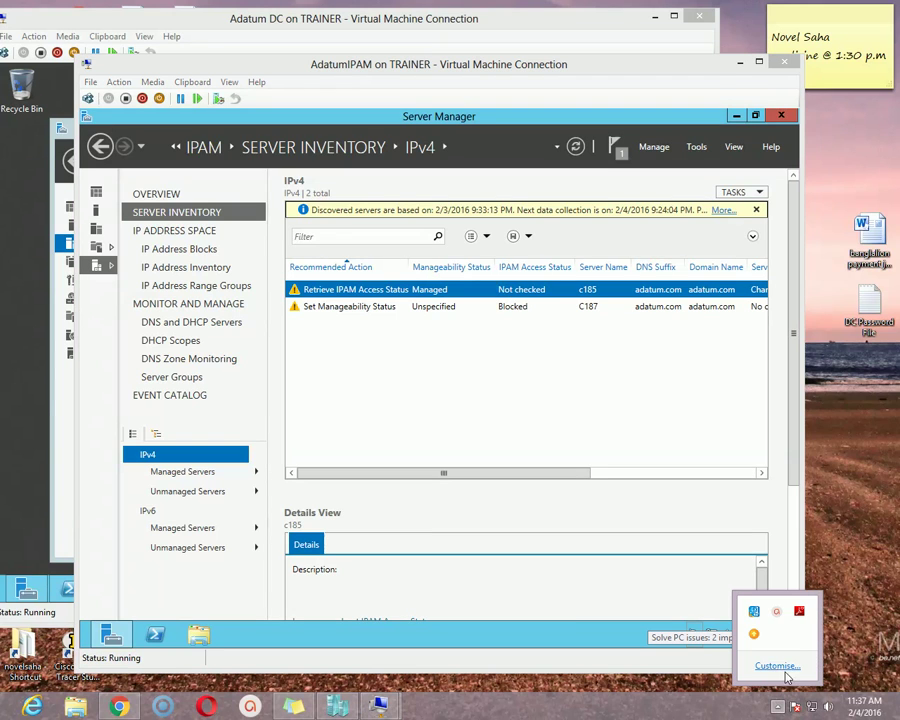
left_click(774, 615)
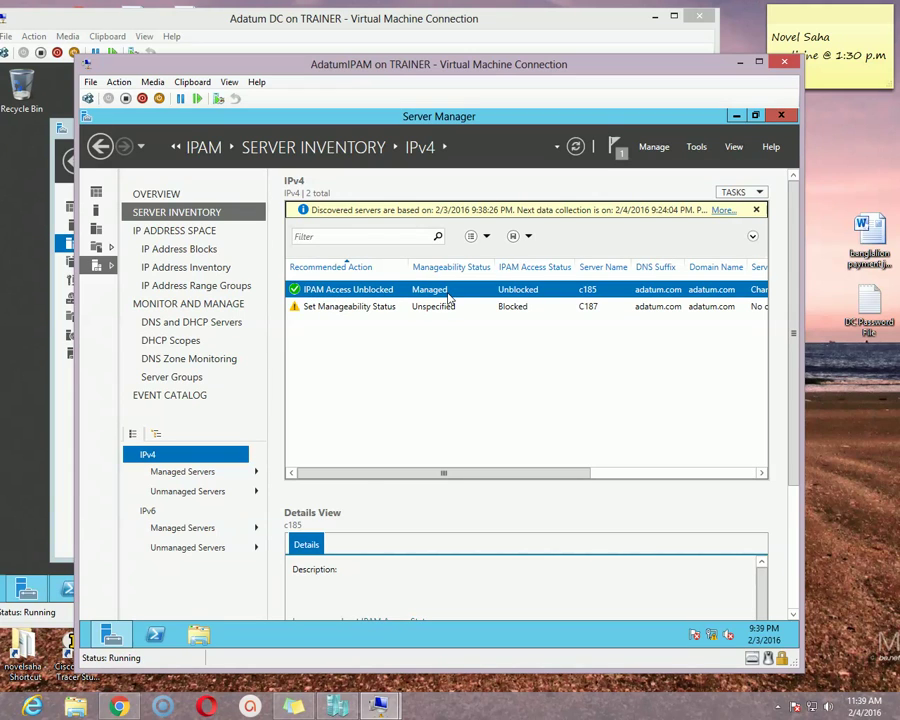
Examine the availability and server properties of the c185.adatum.com DNS and DHCP roles in the IPAM monitoring view
left_click(182, 326)
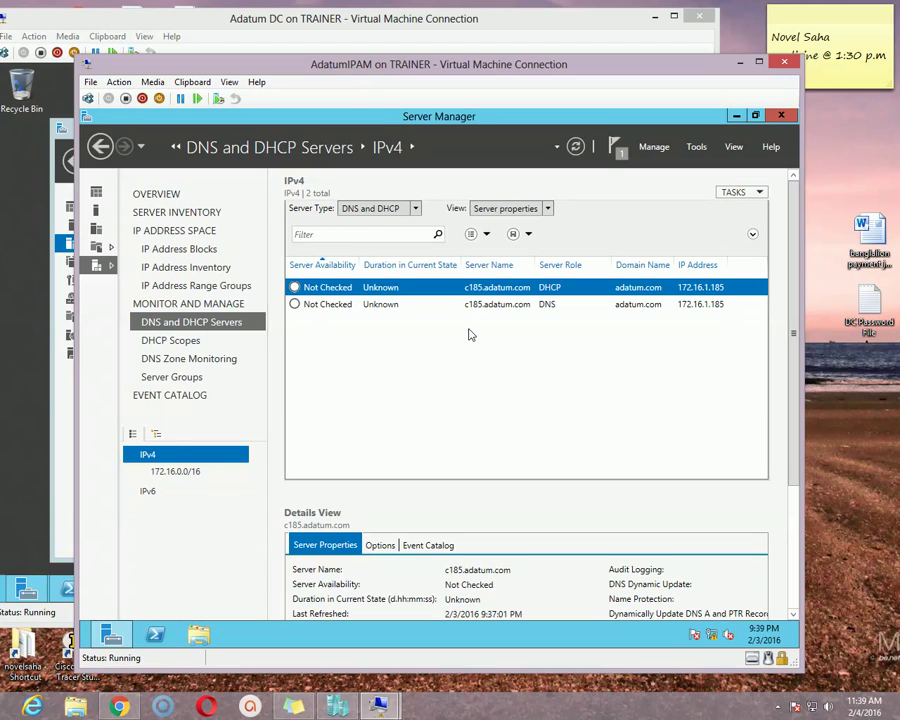
left_click(400, 287)
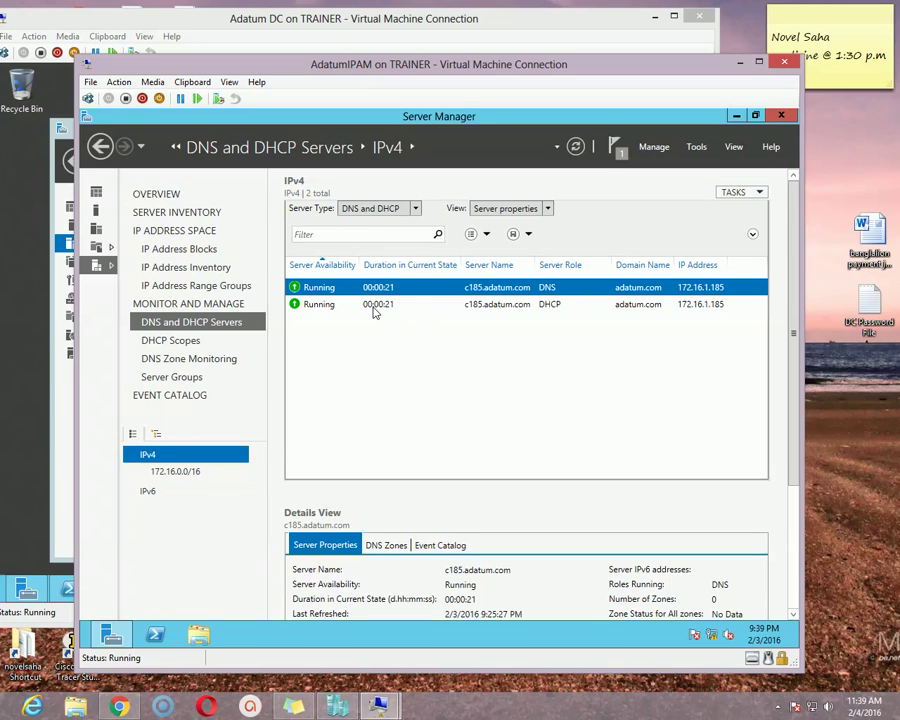
left_click(480, 305)
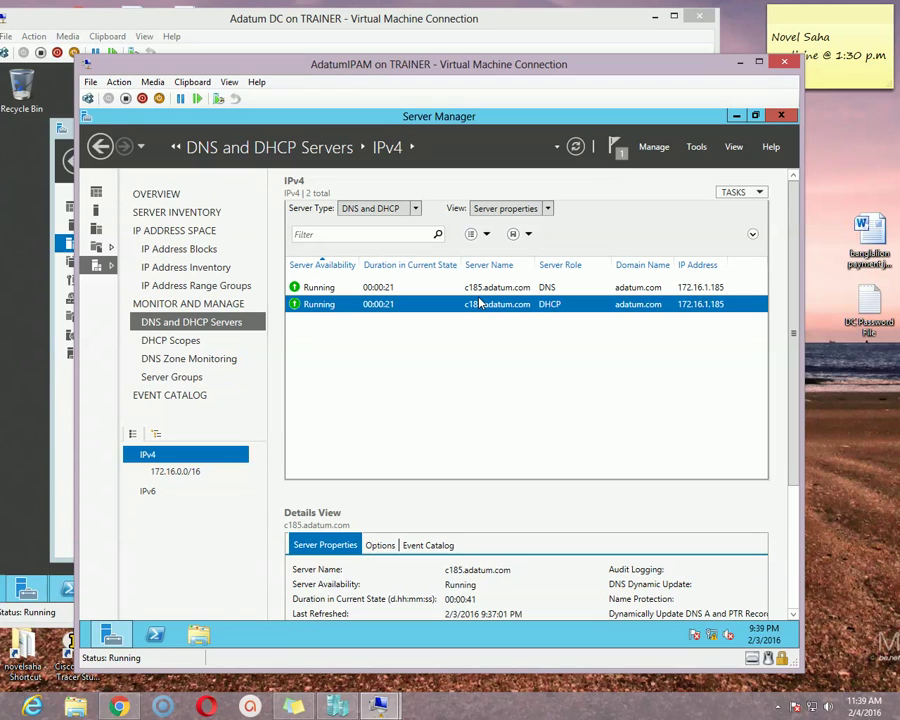
left_click(541, 289)
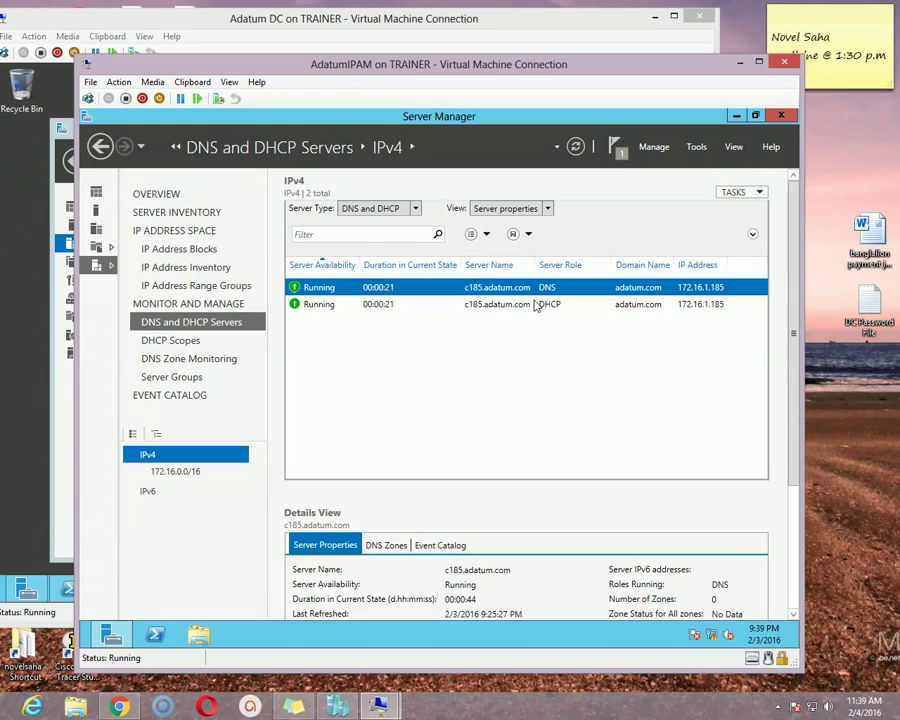
left_click(535, 307)
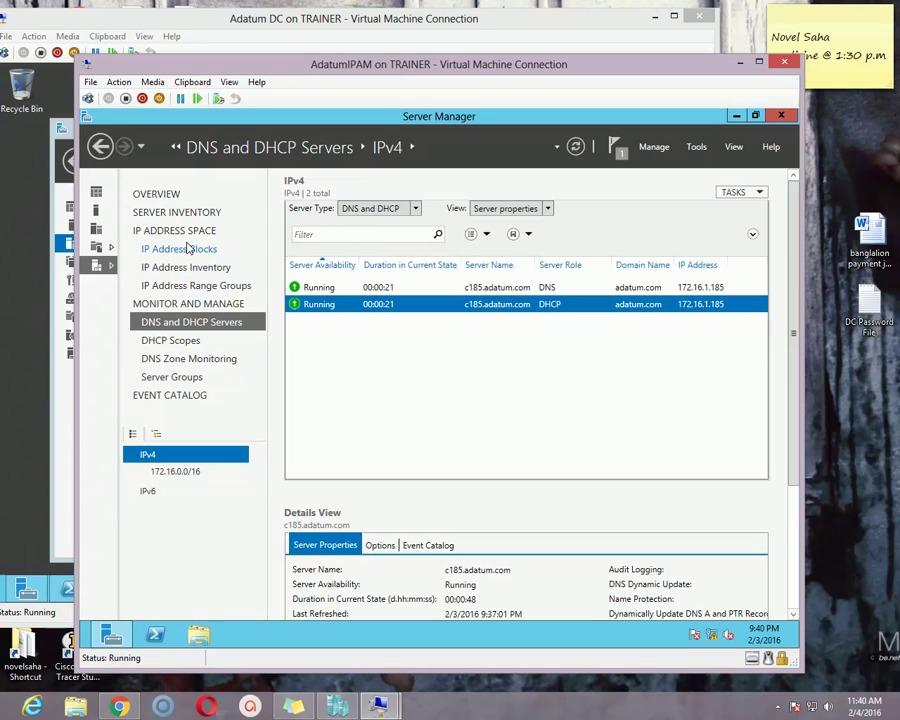
Switch to the Adatum DC virtual machine, close Group Policy Management, and open the DHCP console with the c185.adatum.com node expanded
left_click(183, 24)
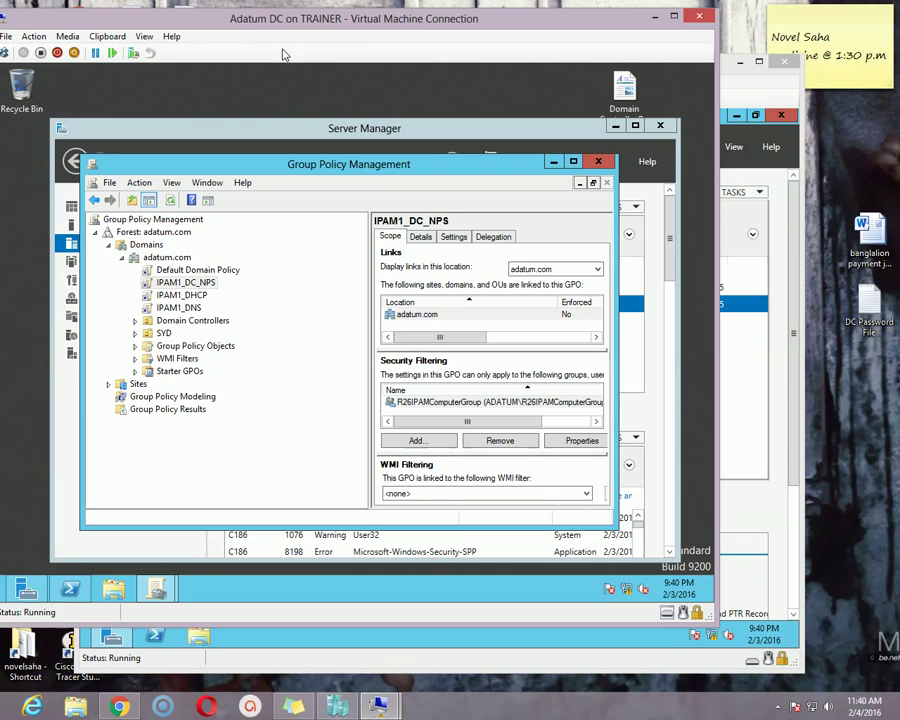
left_click(598, 161)
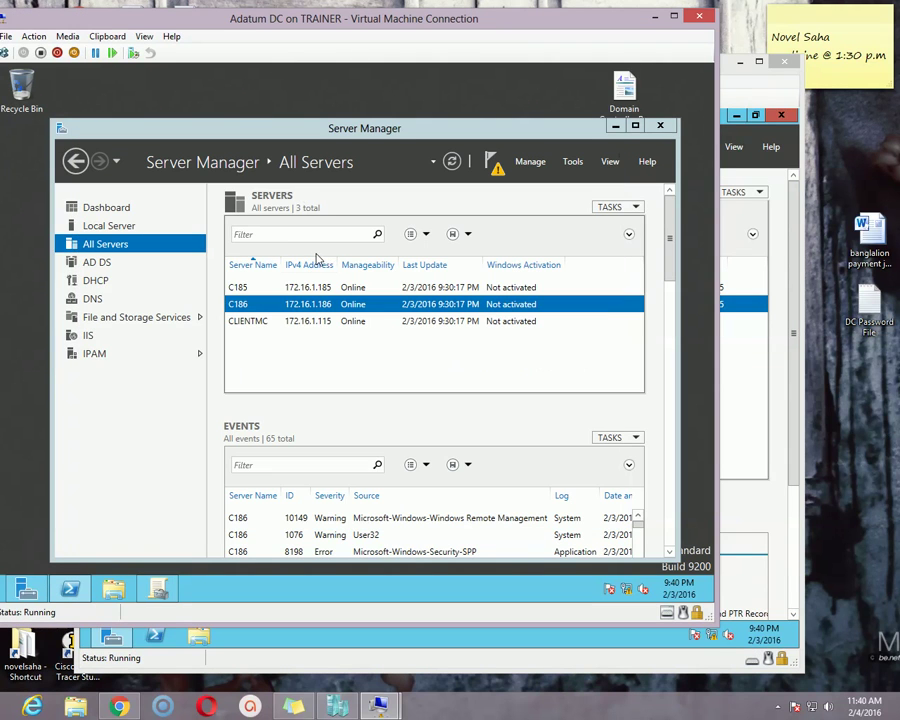
left_click(580, 162)
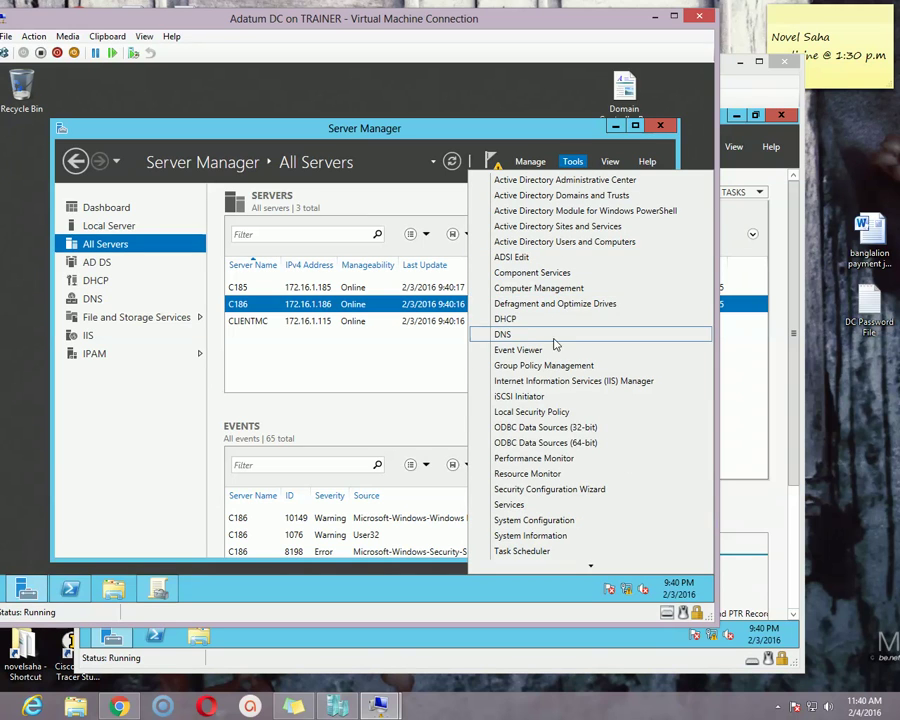
left_click(505, 319)
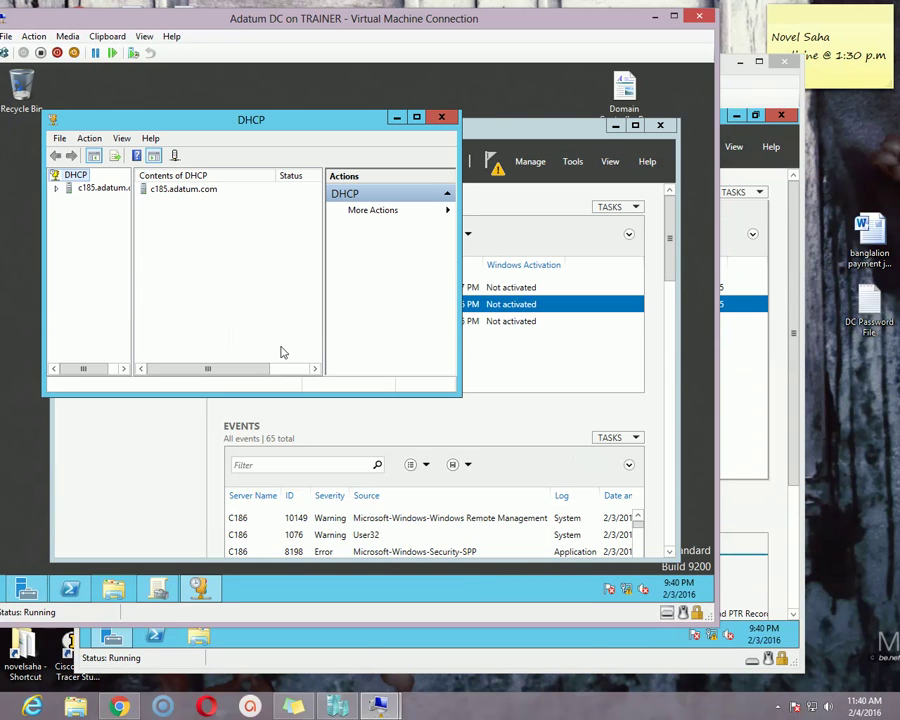
left_click_drag(279, 123, 364, 162)
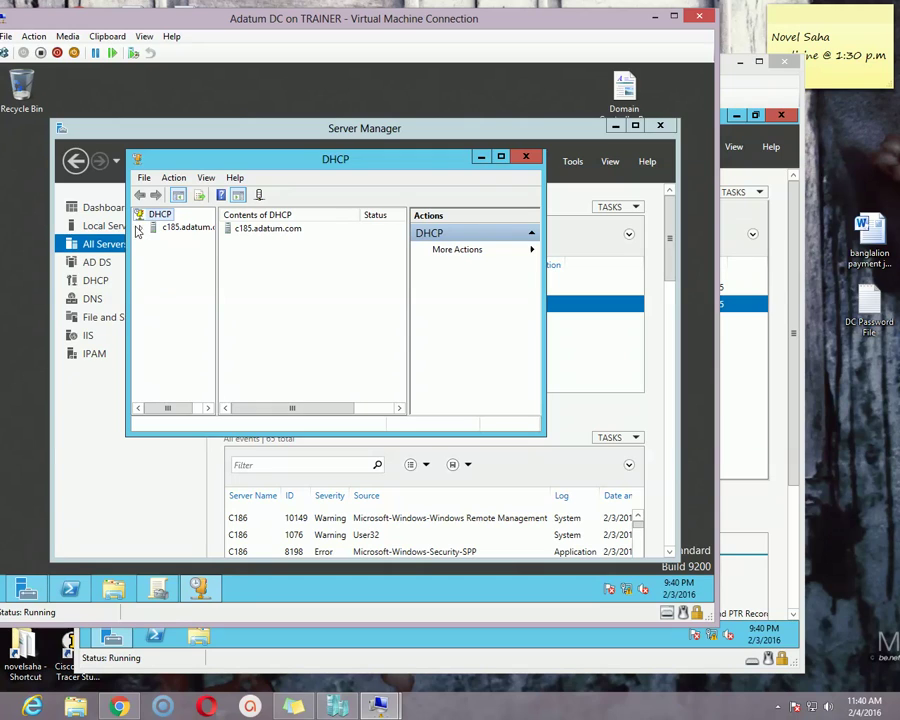
left_click_drag(218, 248, 262, 248)
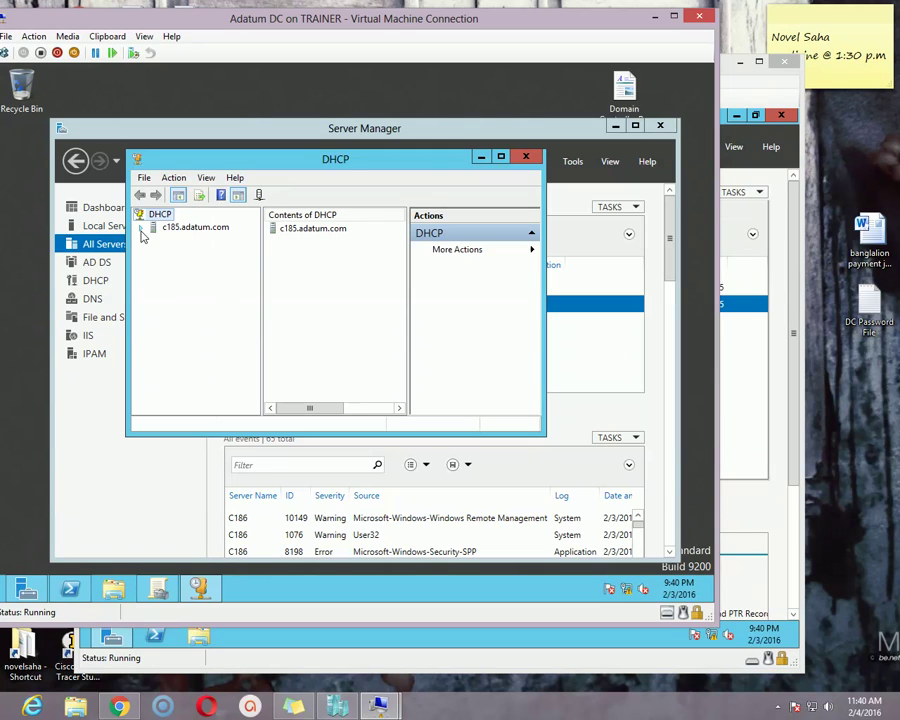
left_click(141, 228)
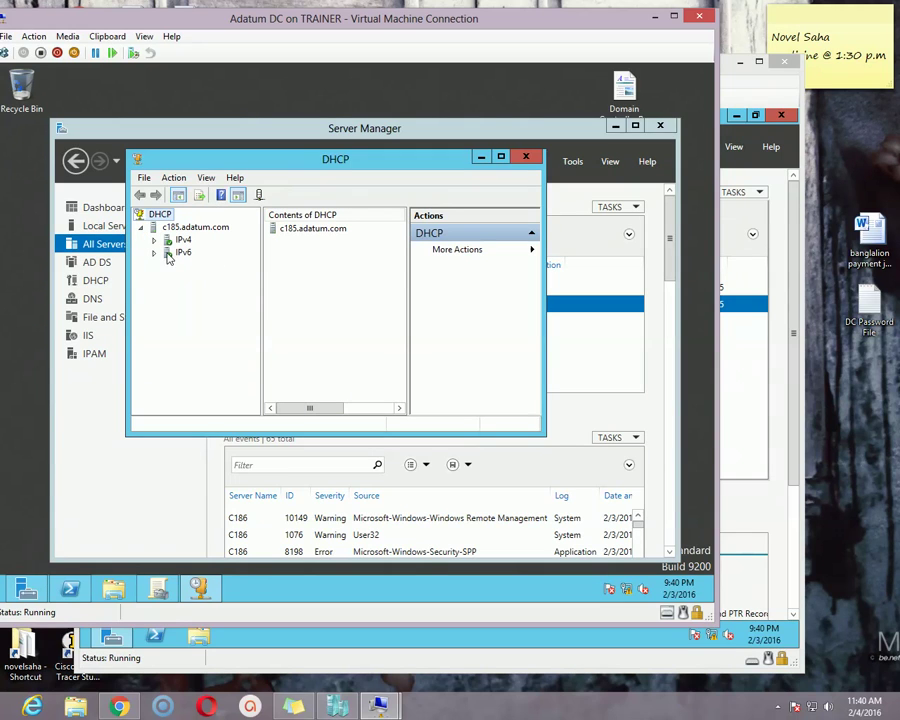
Expand the IPv4 node of c185.adatum.com in the DHCP console, and switch to the AdatumIPAM virtual machine
left_click(154, 241)
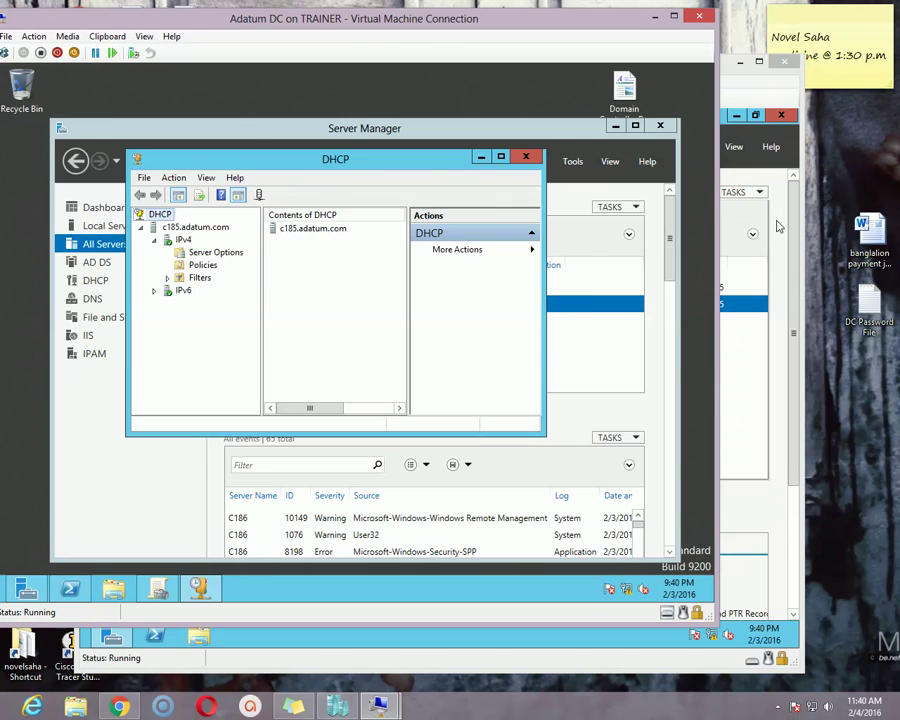
left_click(730, 90)
left_click_drag(484, 85, 503, 84)
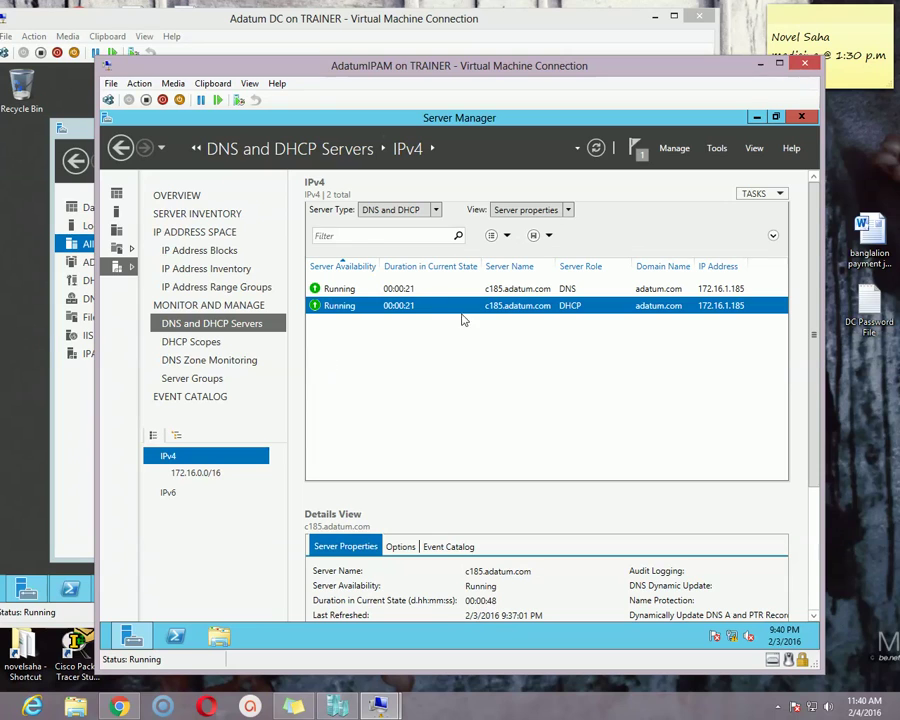
Start a new DHCP scope on c185.adatum.com named R26IPAMScope, with addresses from 172.16.1.10 to 172.16.1.250
right_click(545, 312)
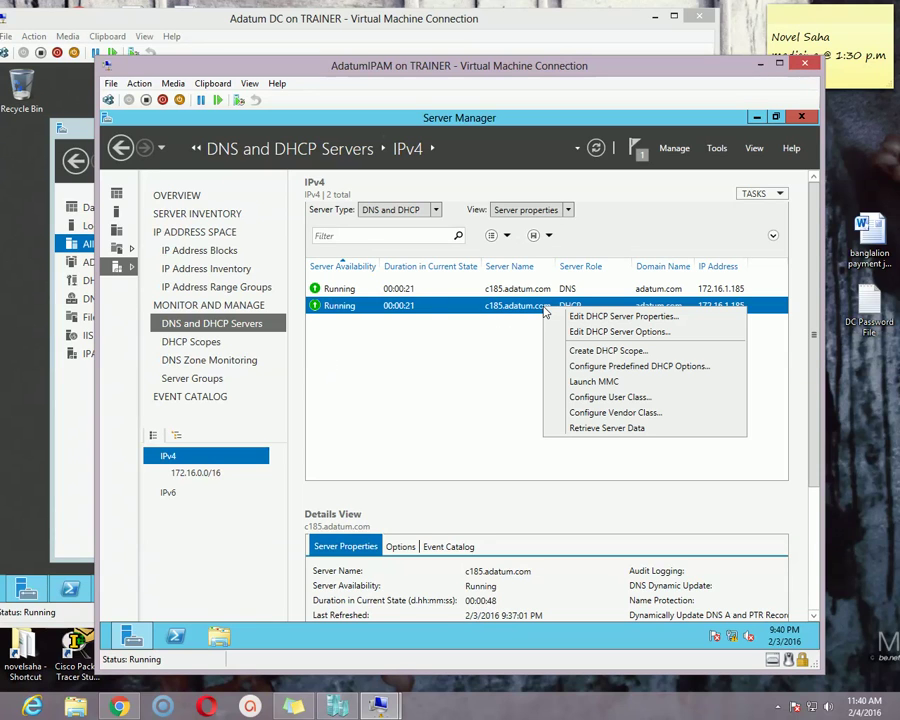
left_click(601, 352)
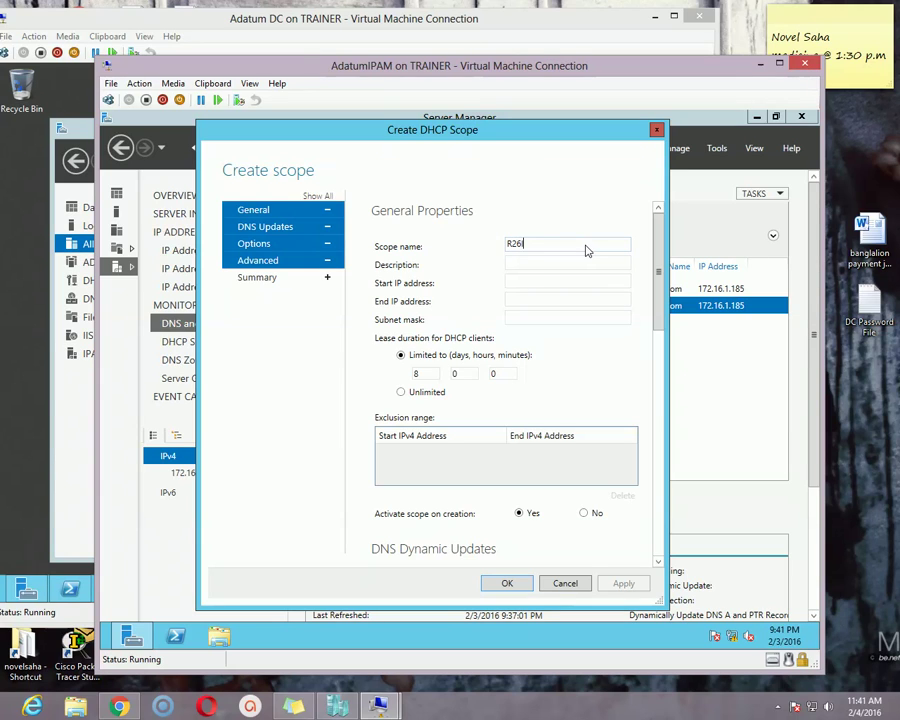
type("Scope")
left_click(519, 265)
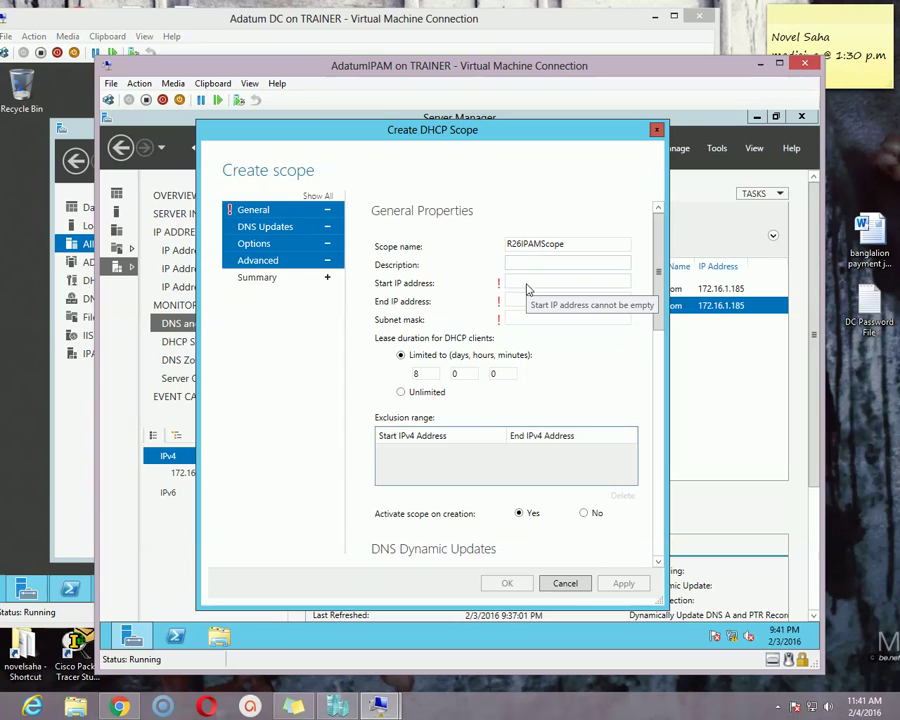
left_click(575, 286)
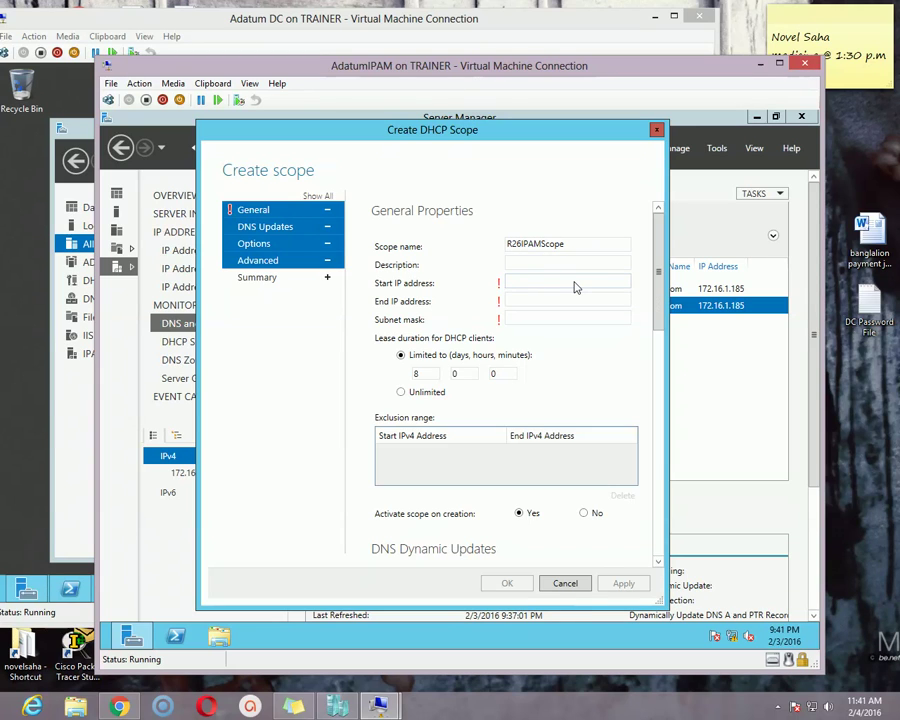
type("172.16.1.10")
left_click(529, 300)
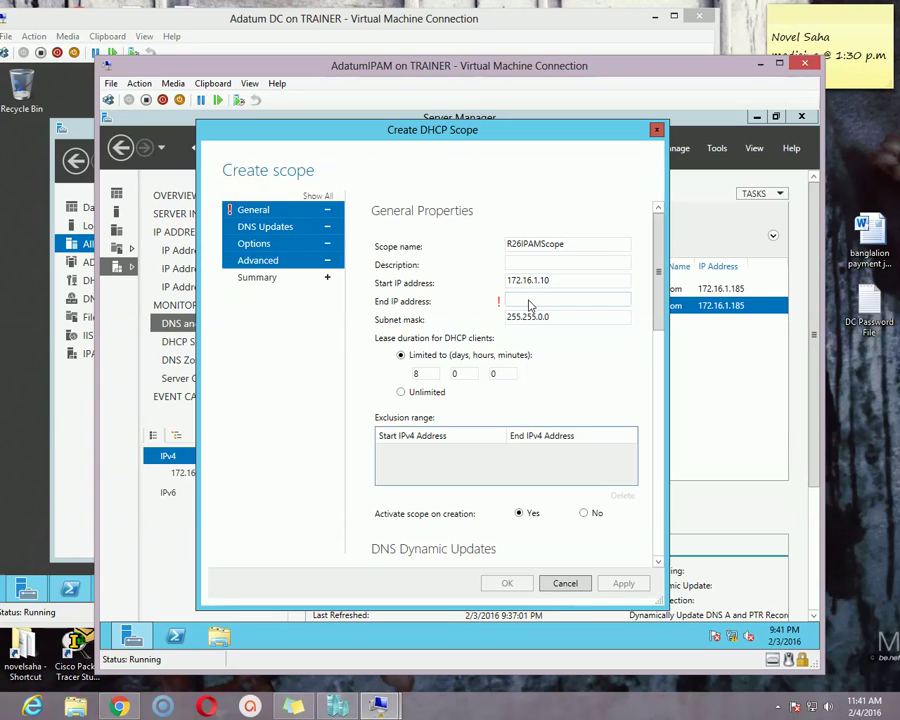
type("172.16.1.250")
key("Tab")
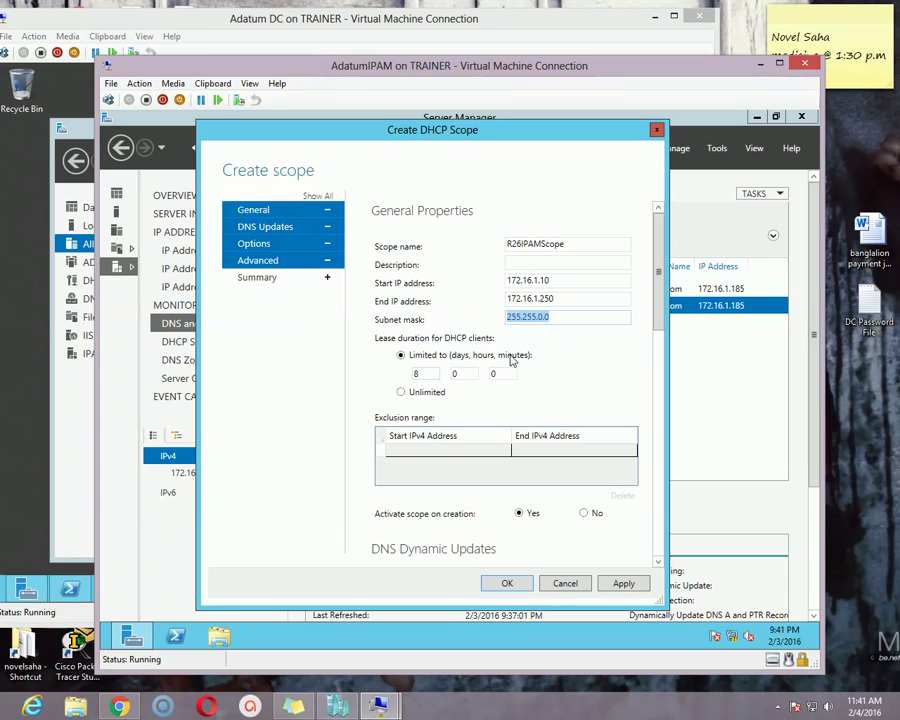
Exclude addresses 172.16.1.50 to 172.16.1.100 from the new scope, and create the scope
left_click_drag(658, 272, 671, 301)
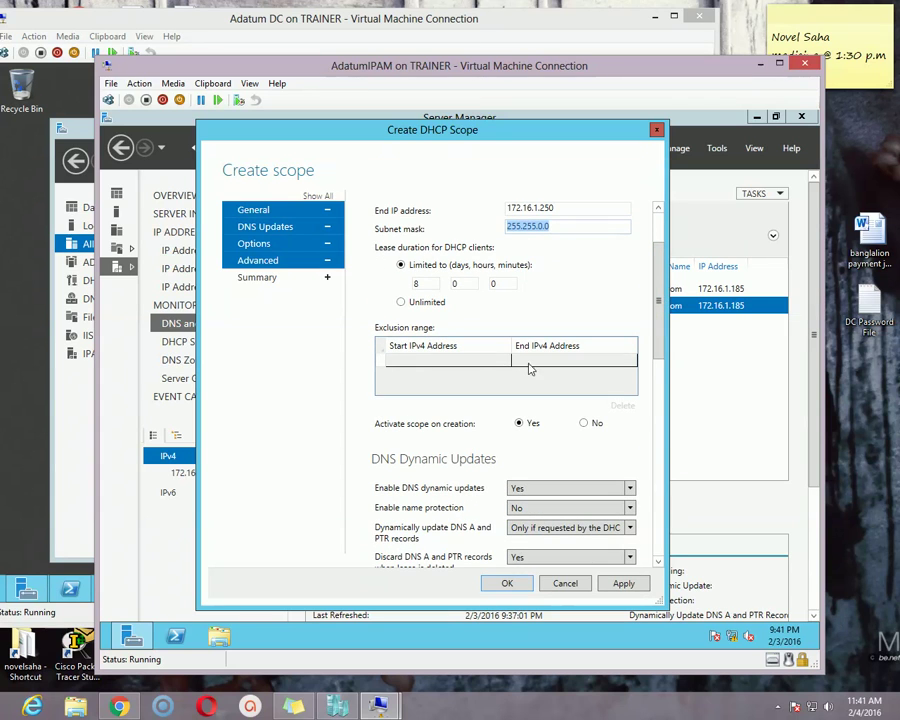
left_click_drag(658, 303, 428, 317)
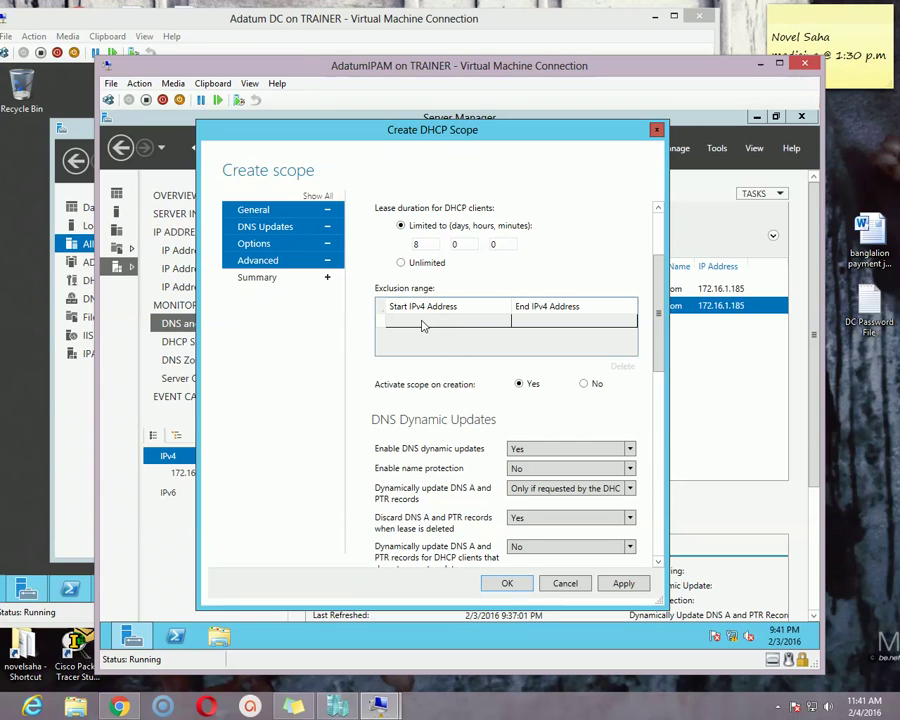
left_click(424, 323)
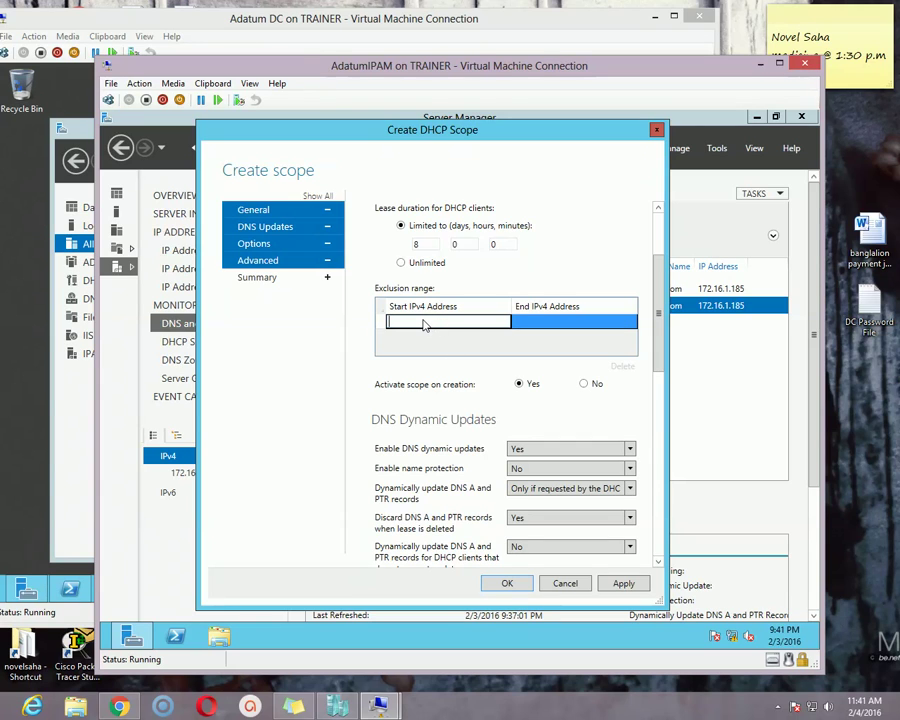
type("172.16.1.50")
left_click(550, 322)
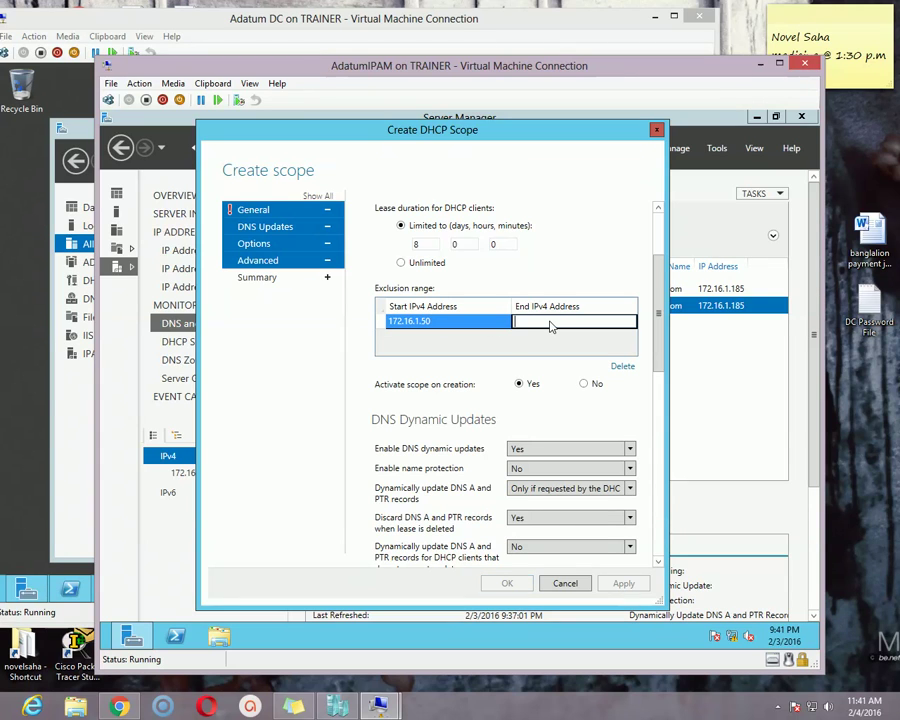
type("172.16.1.100")
left_click_drag(656, 283, 660, 255)
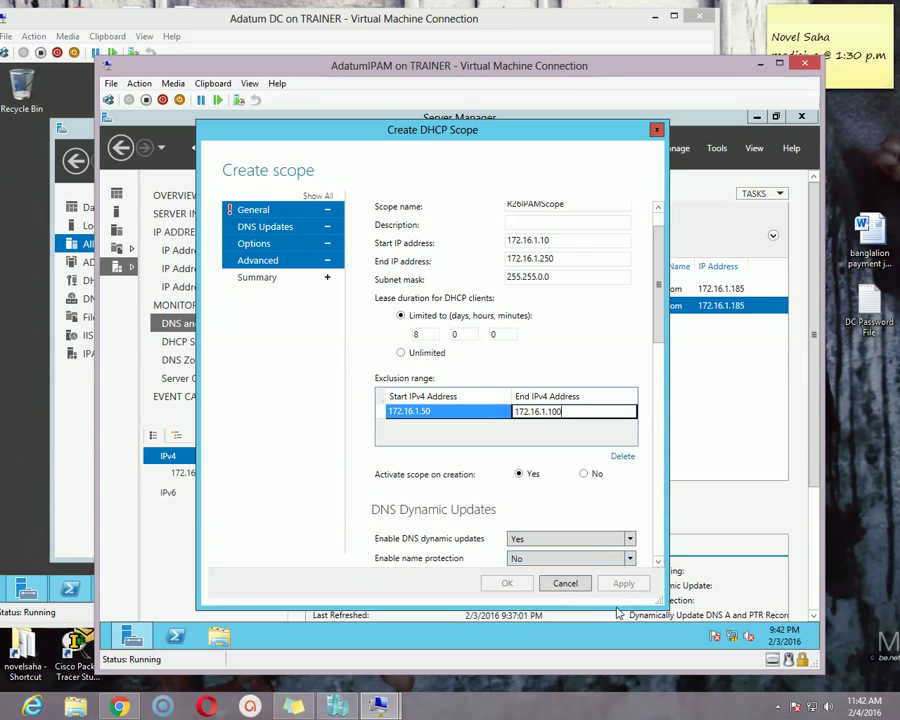
scroll(661, 306, "down", 1)
scroll(661, 306, "down", 2)
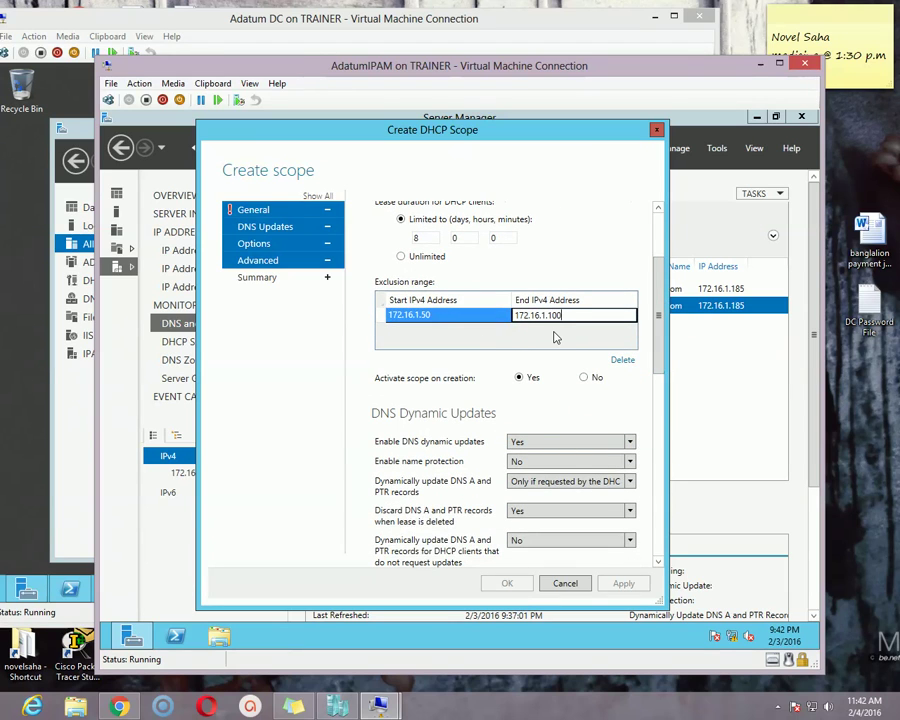
left_click(556, 338)
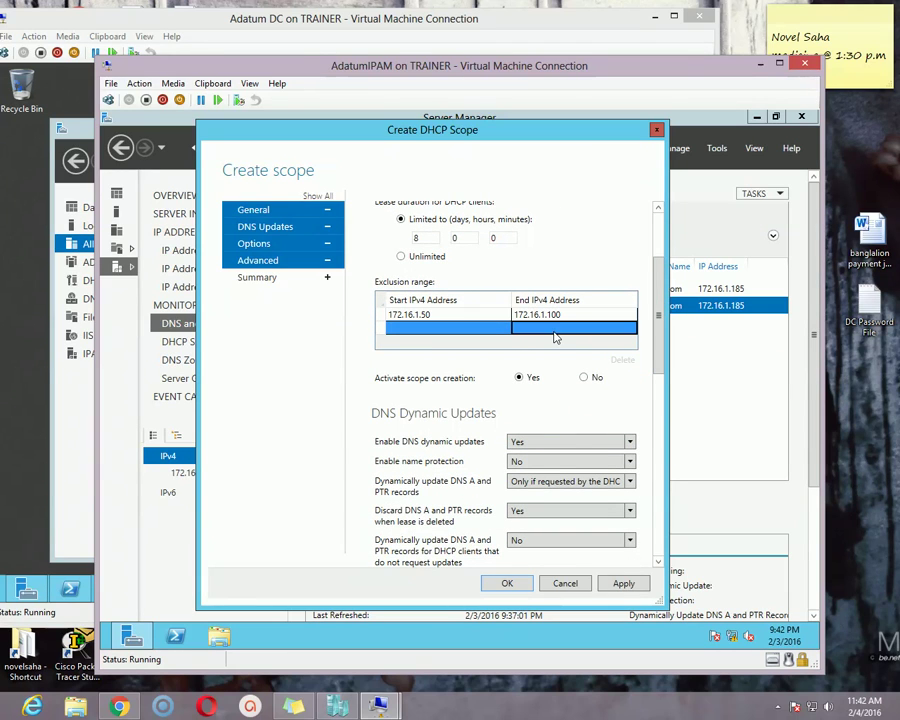
left_click(625, 583)
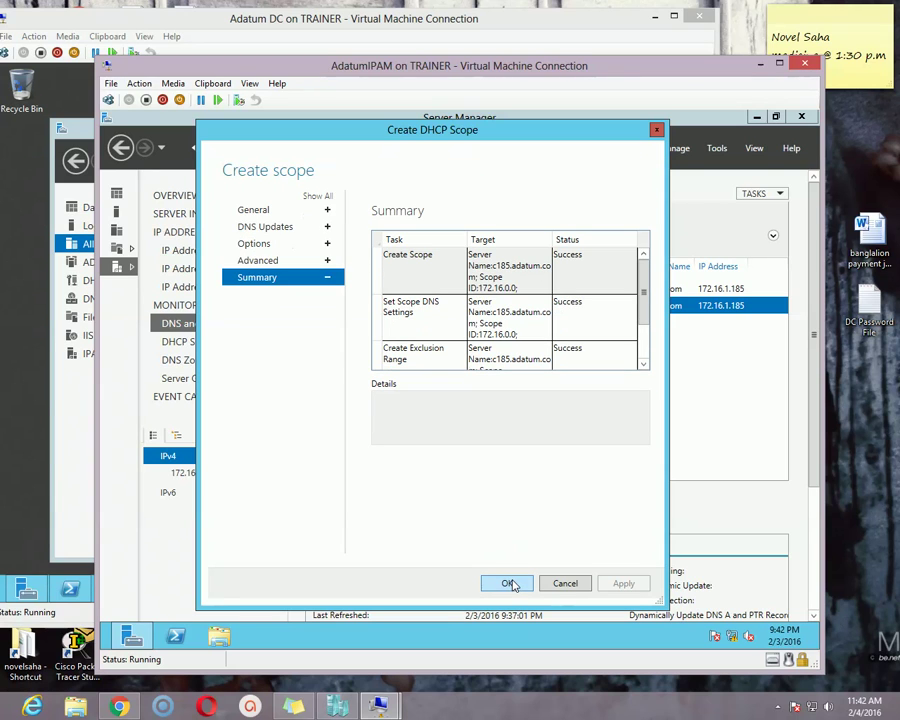
left_click(508, 584)
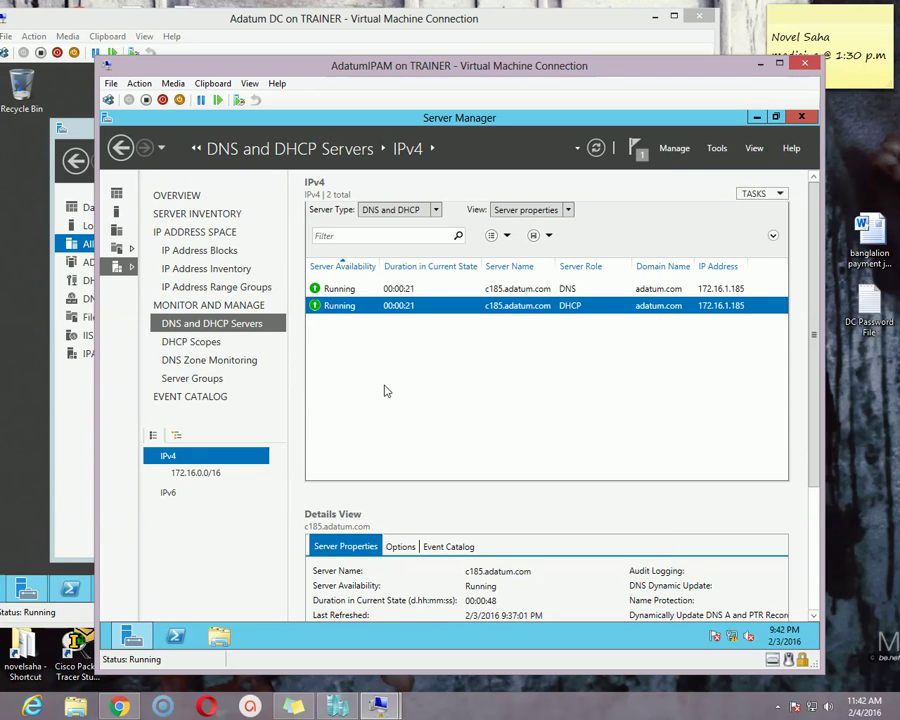
Switch to the Adatum DC virtual machine, maximize the DHCP console and adjust the width of its tree pane
left_click(355, 22)
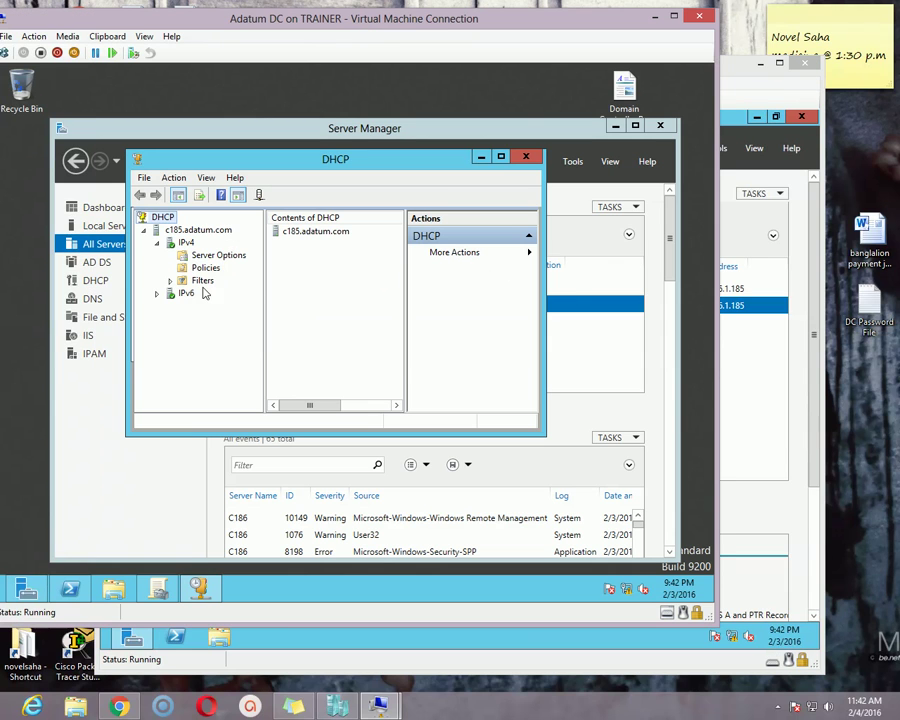
left_click_drag(266, 290, 325, 291)
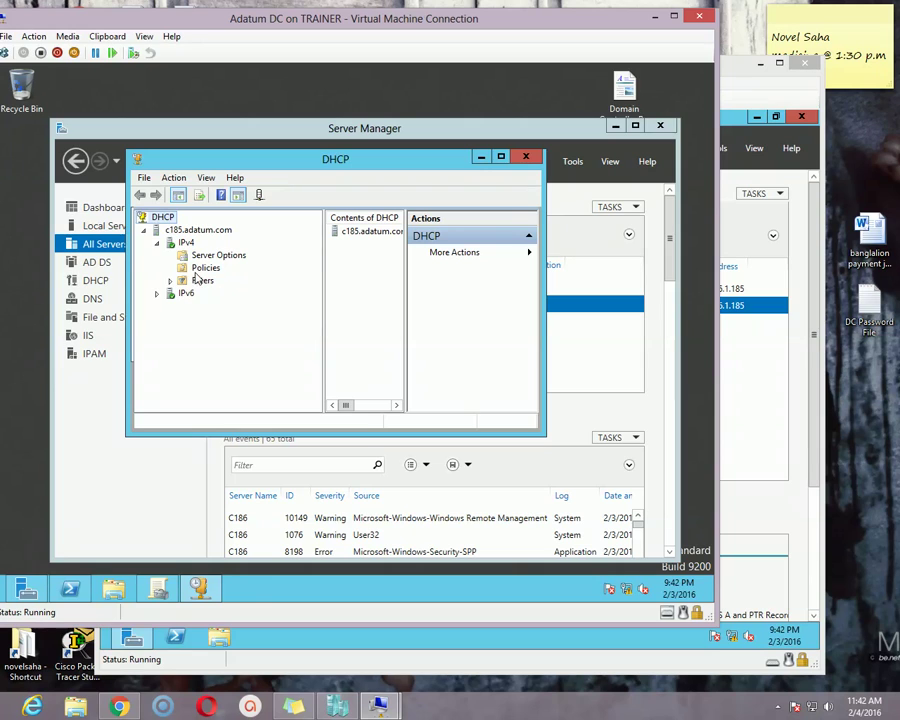
left_click(156, 243)
left_click(156, 243)
double_click(440, 158)
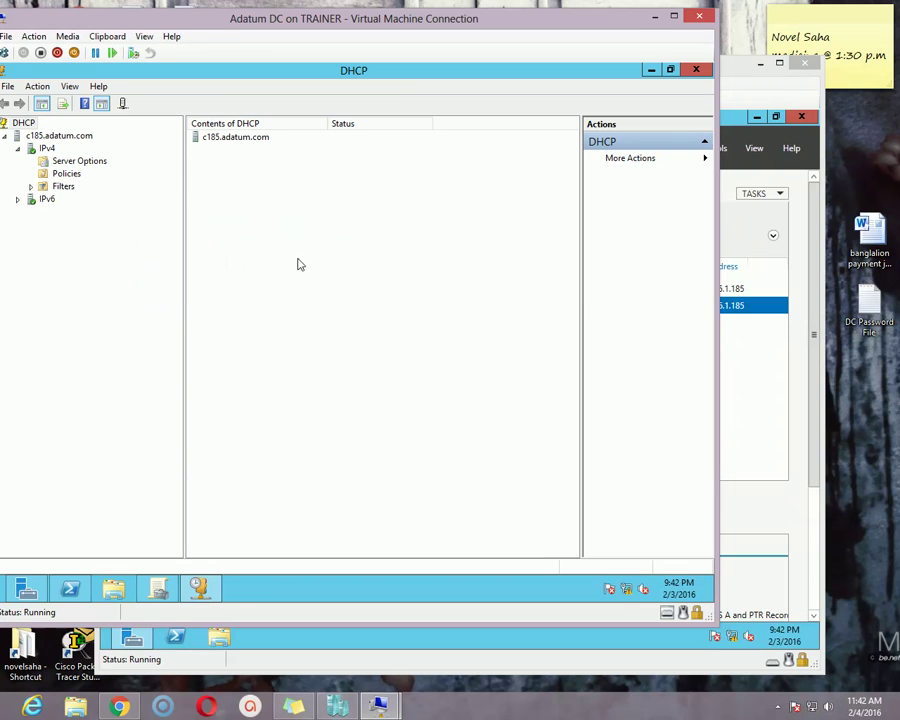
left_click_drag(184, 170, 136, 192)
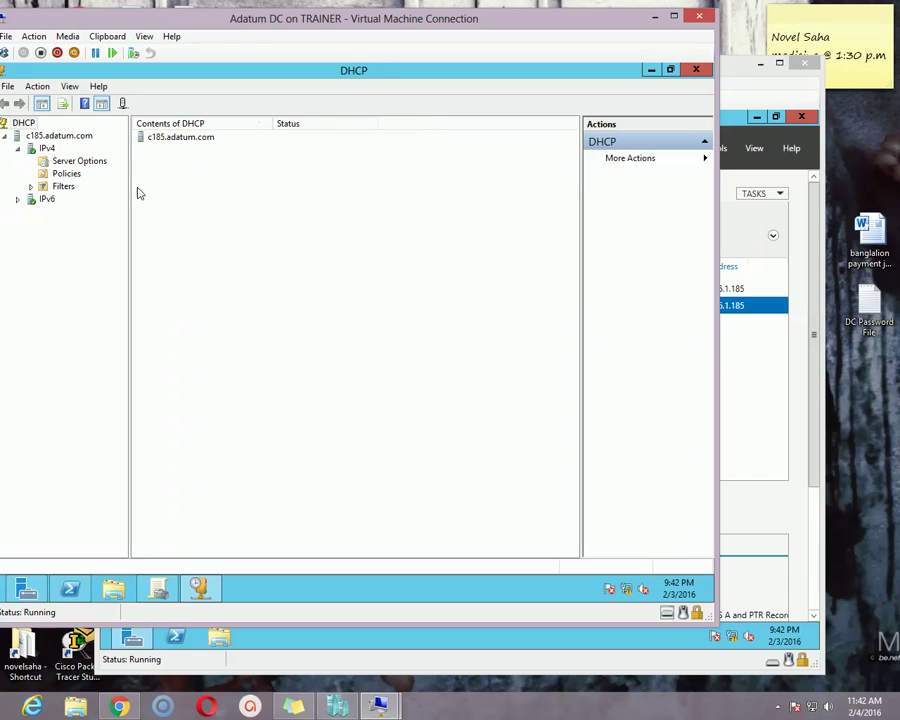
Refresh c185.adatum.com in the DHCP console and expand R26IPAMScope under IPv4 to examine its contents
left_click(181, 138)
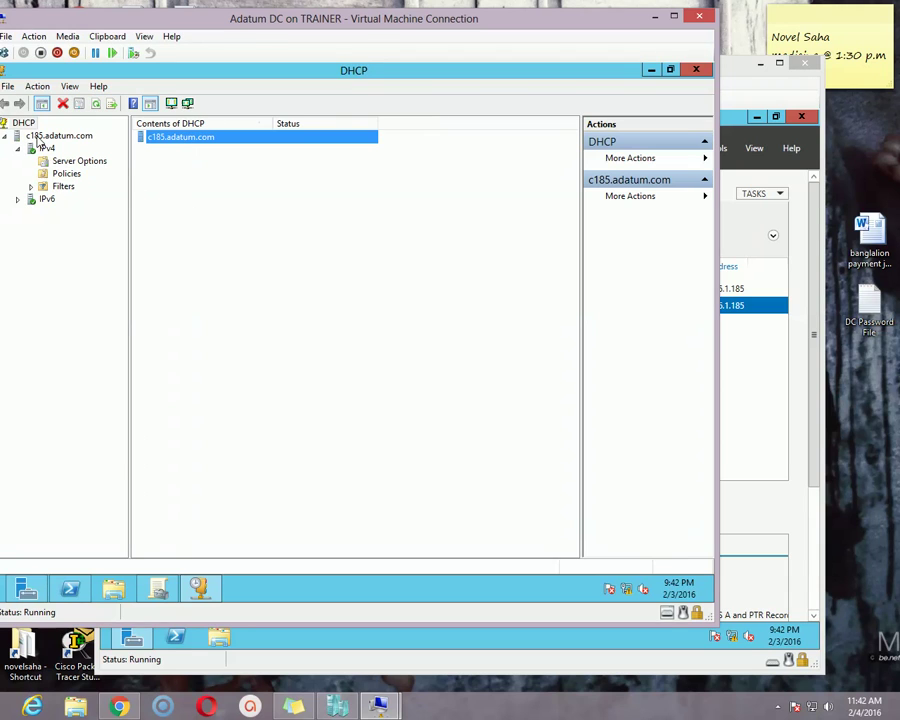
left_click(97, 107)
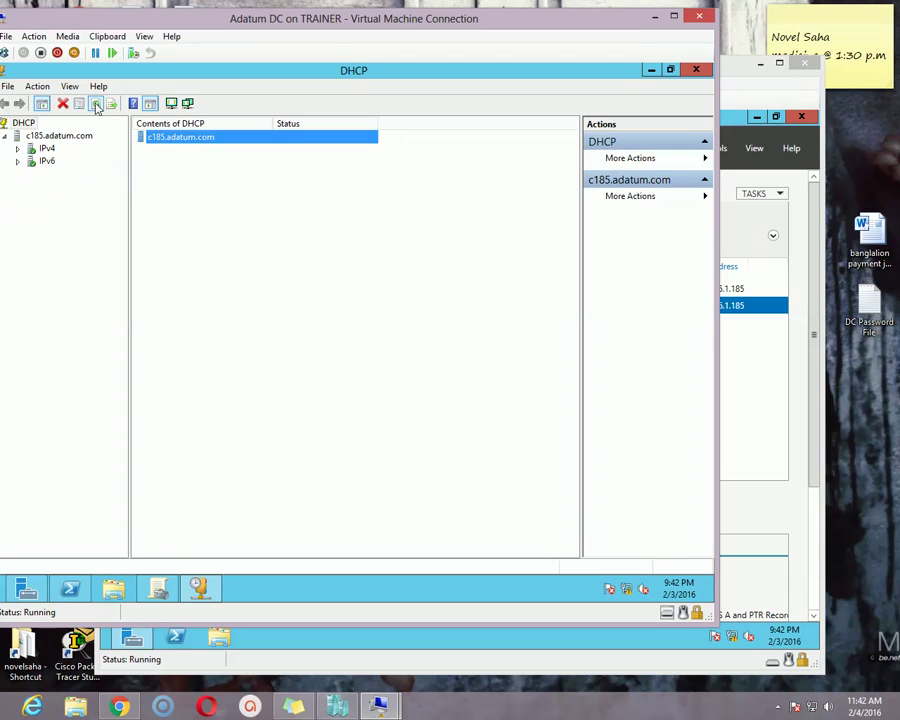
left_click(17, 148)
double_click(60, 163)
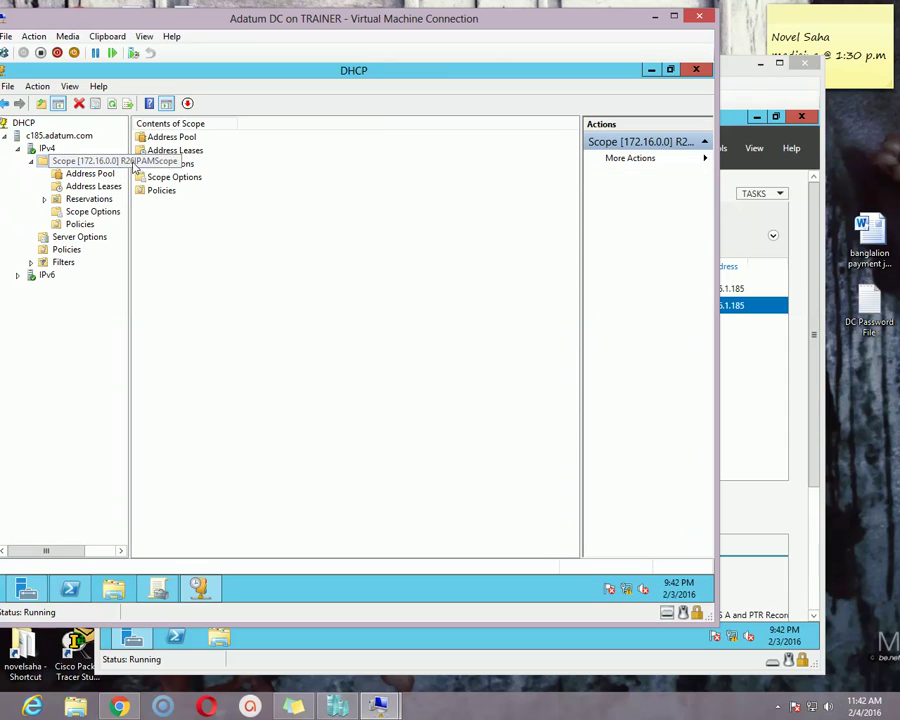
left_click_drag(130, 150, 240, 174)
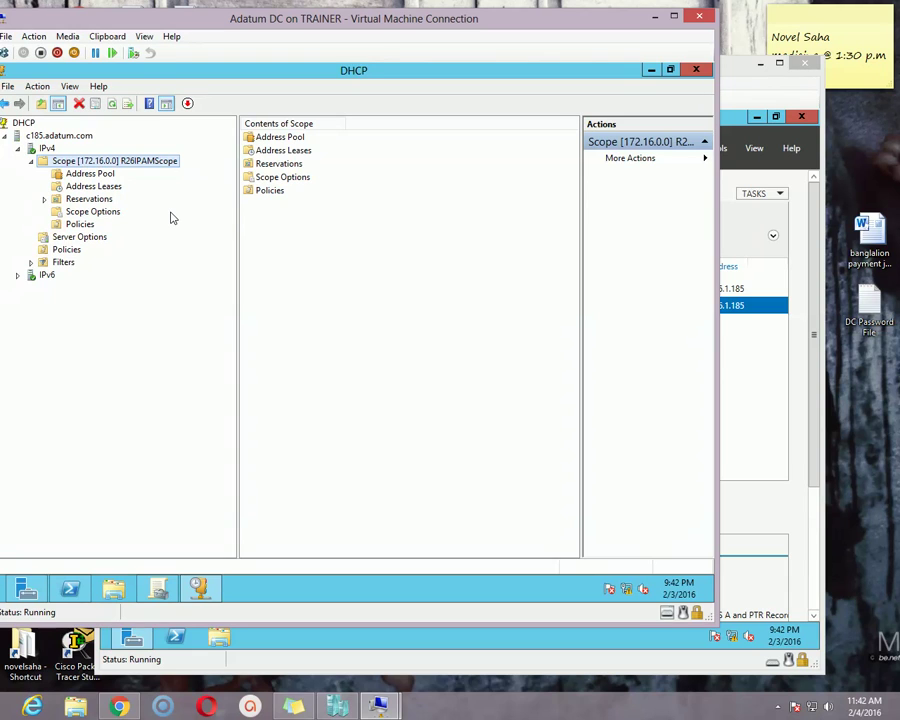
Return to the AdatumIPAM virtual machine and launch the management console for the DNS role of c185.adatum.com
left_click(655, 17)
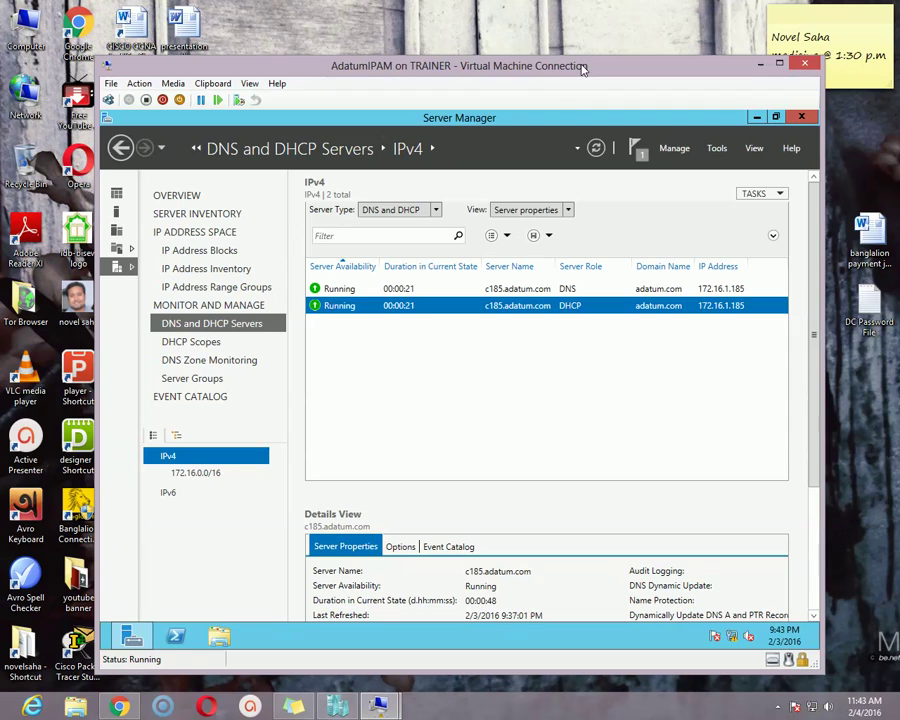
left_click(543, 289)
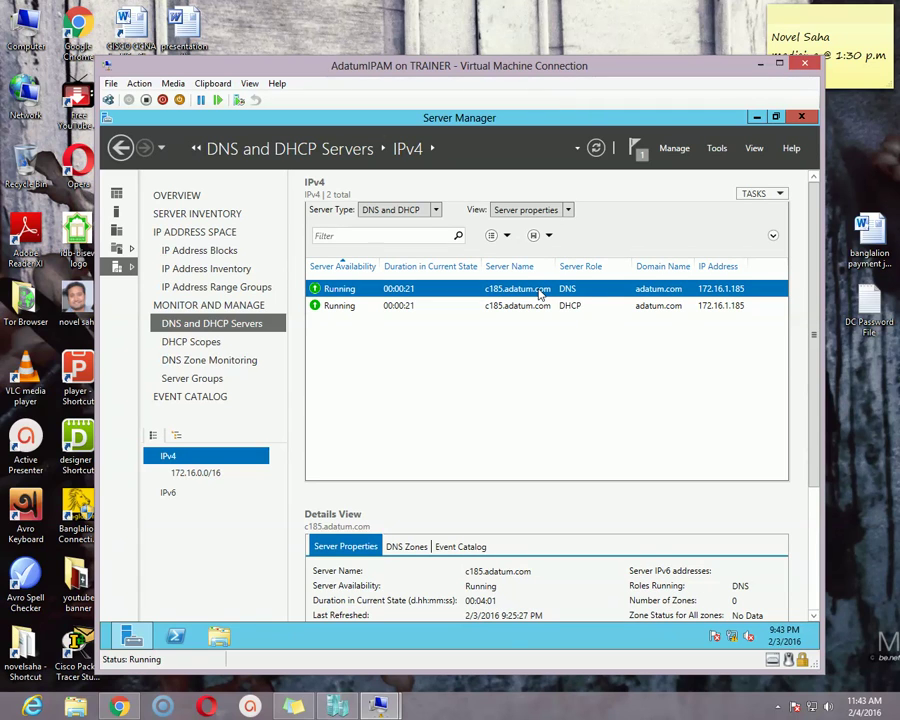
right_click(540, 292)
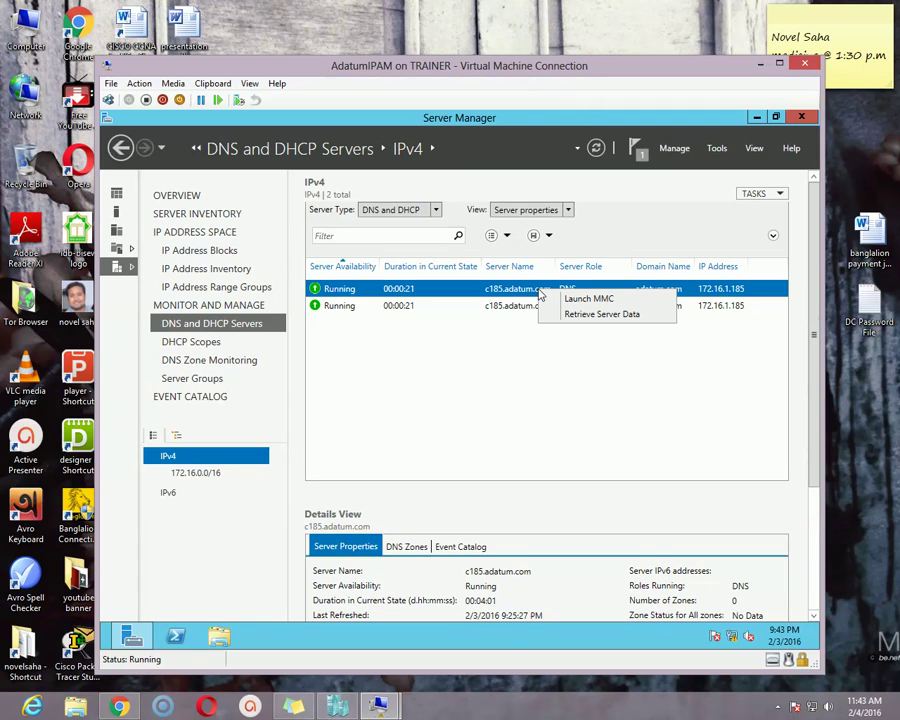
left_click(603, 300)
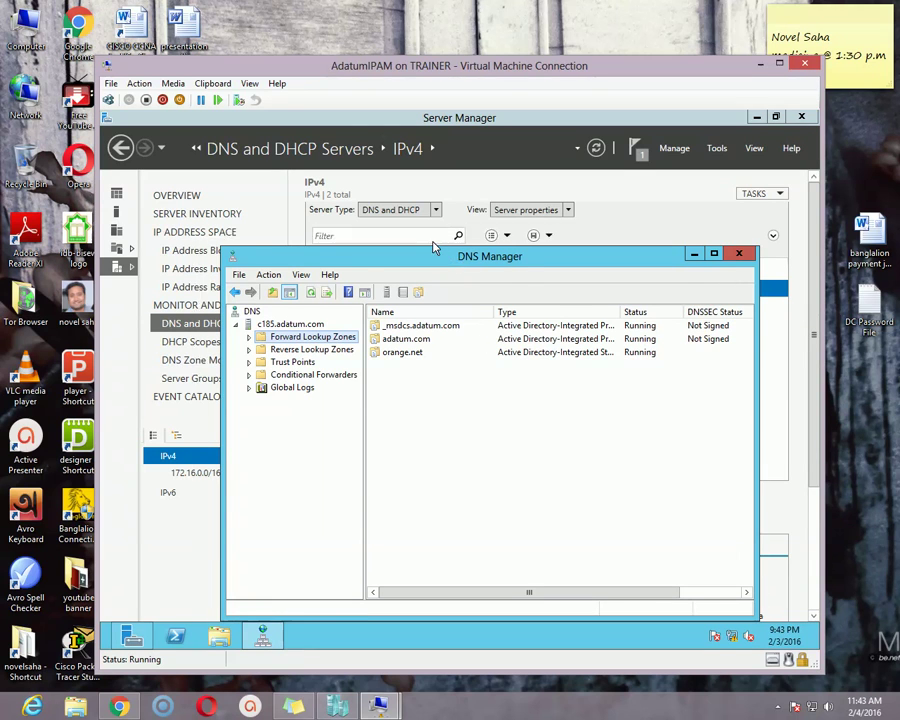
left_click_drag(433, 246, 423, 223)
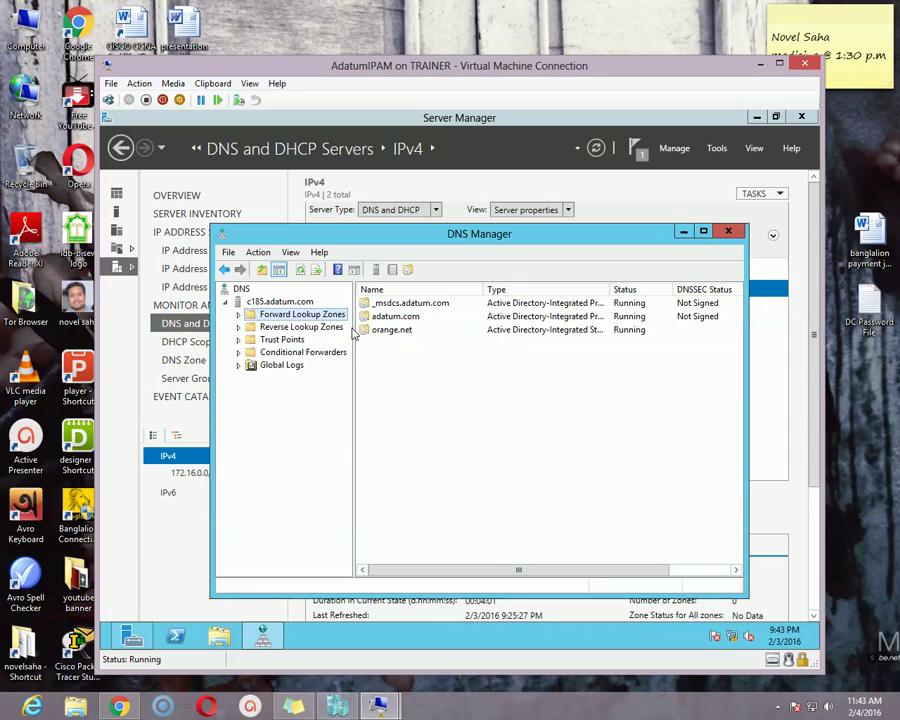
Start a new forward lookup zone on c185.adatum.com as an Active Directory-stored primary zone, replicated to all domain controller DNS servers in the adatum.com domain
left_click(238, 316)
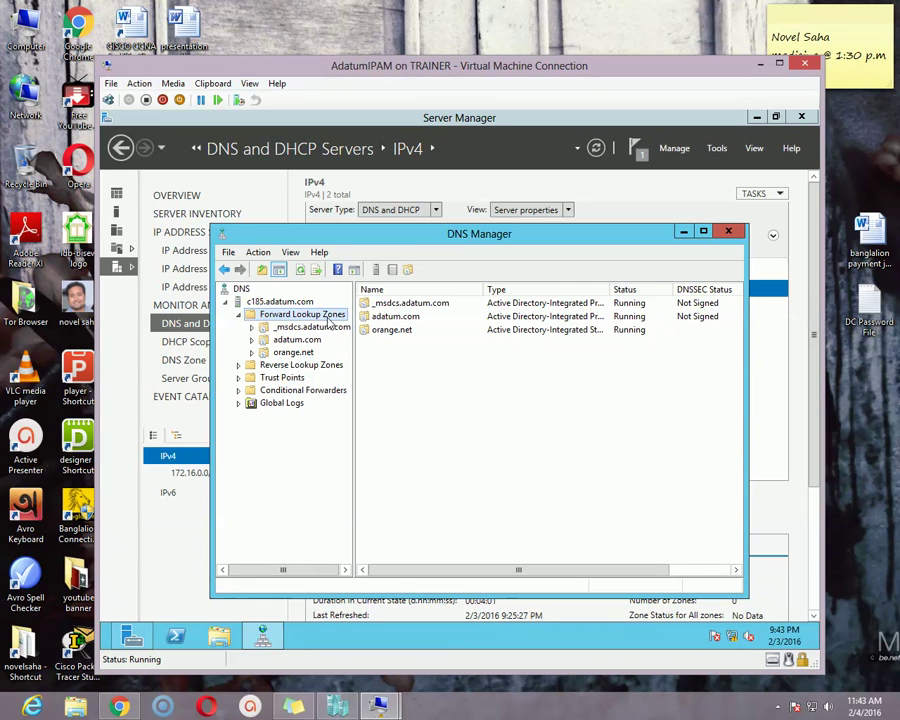
right_click(341, 315)
left_click(368, 322)
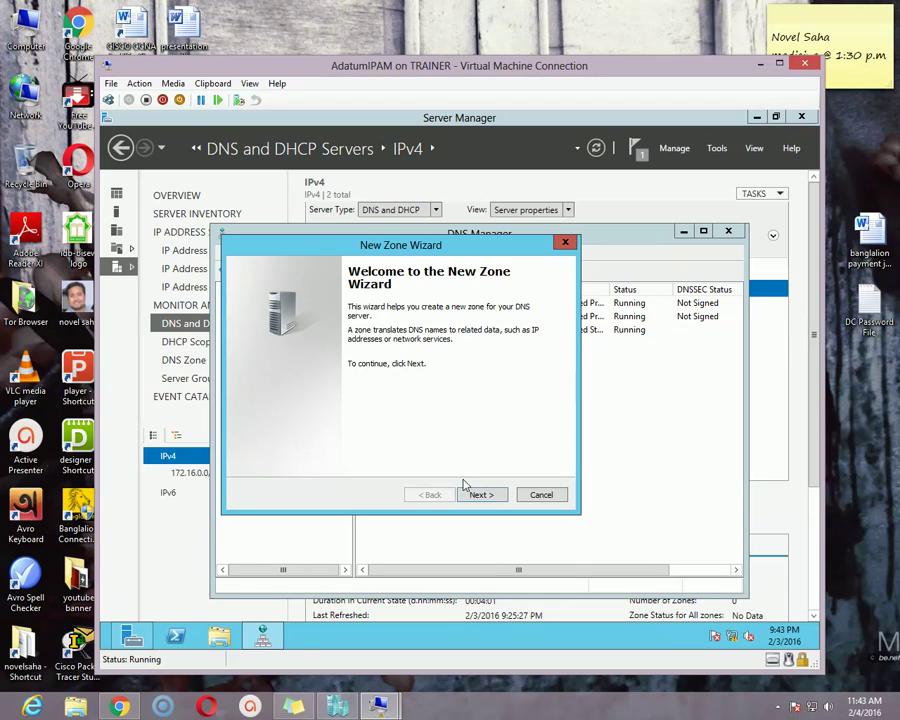
left_click(479, 494)
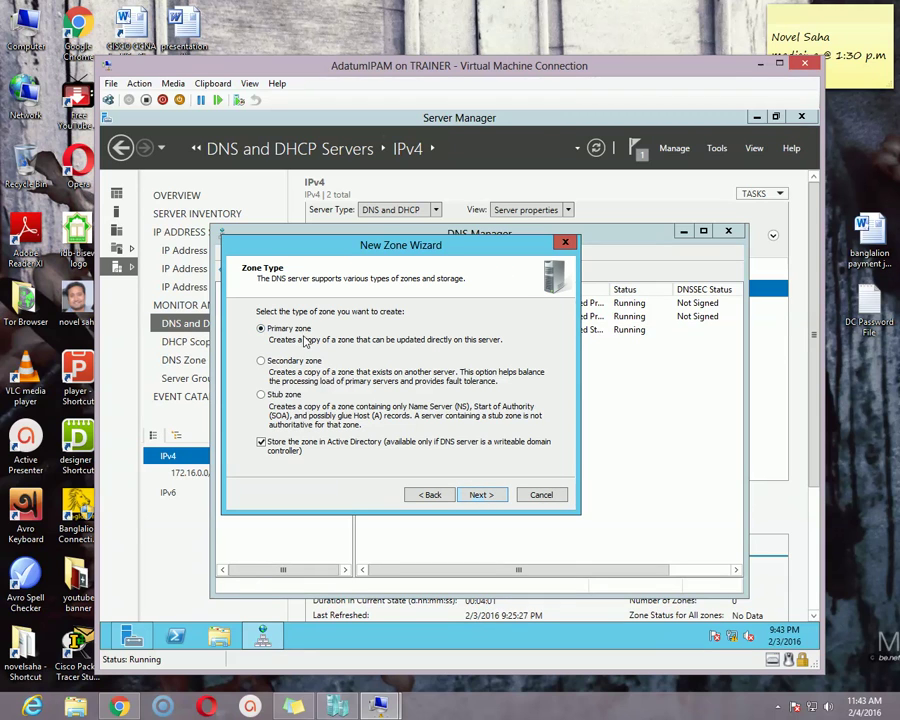
left_click(479, 494)
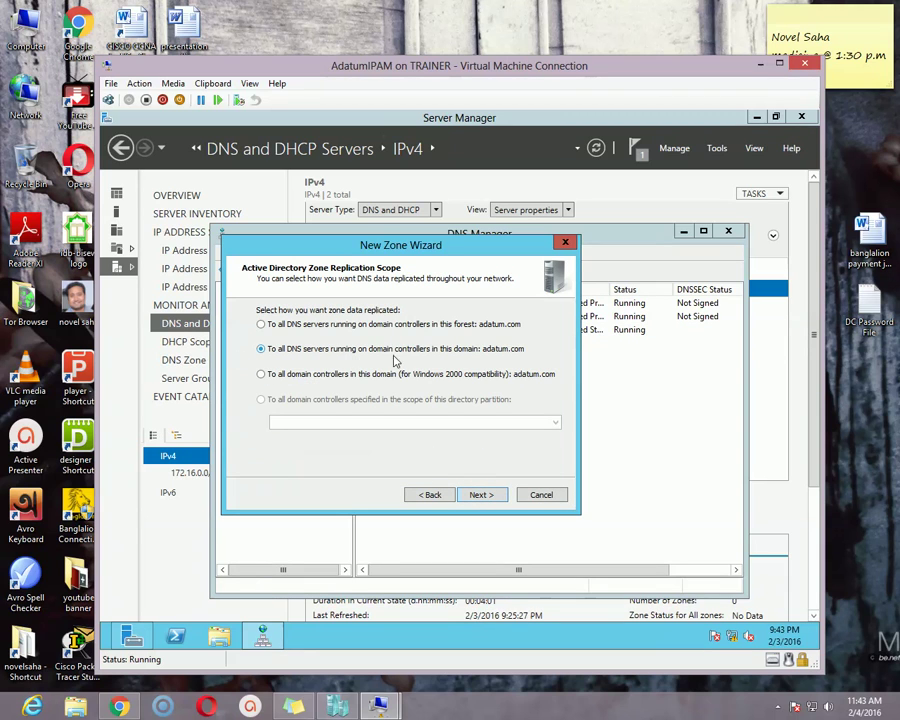
left_click(481, 493)
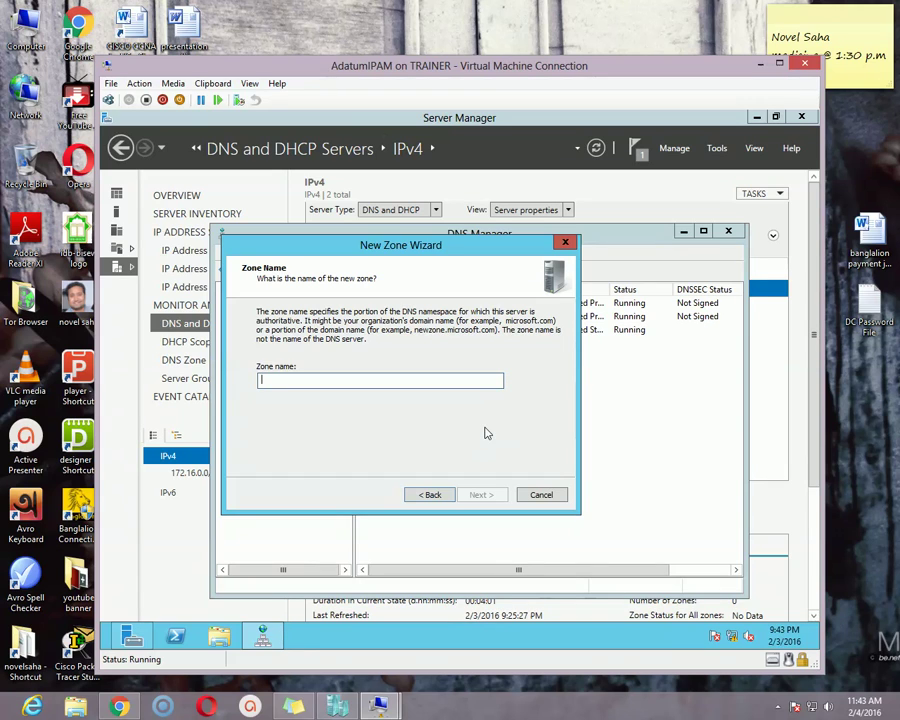
Name the zone ipamzone.net, allow only secure dynamic updates, finish creating it and close the DNS console
type("ipam")
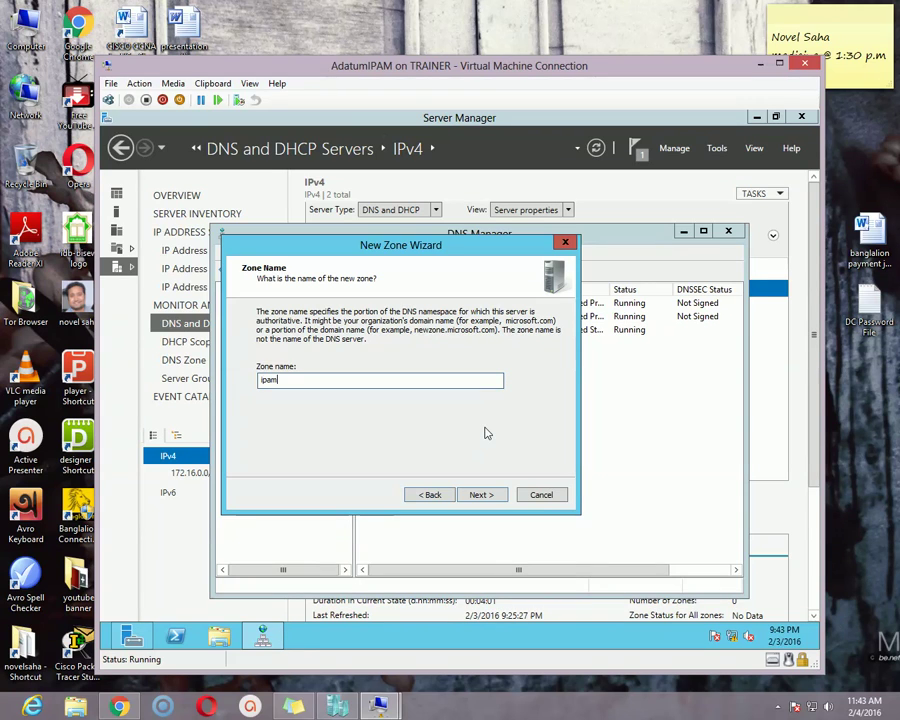
type("zone.net")
key("Return")
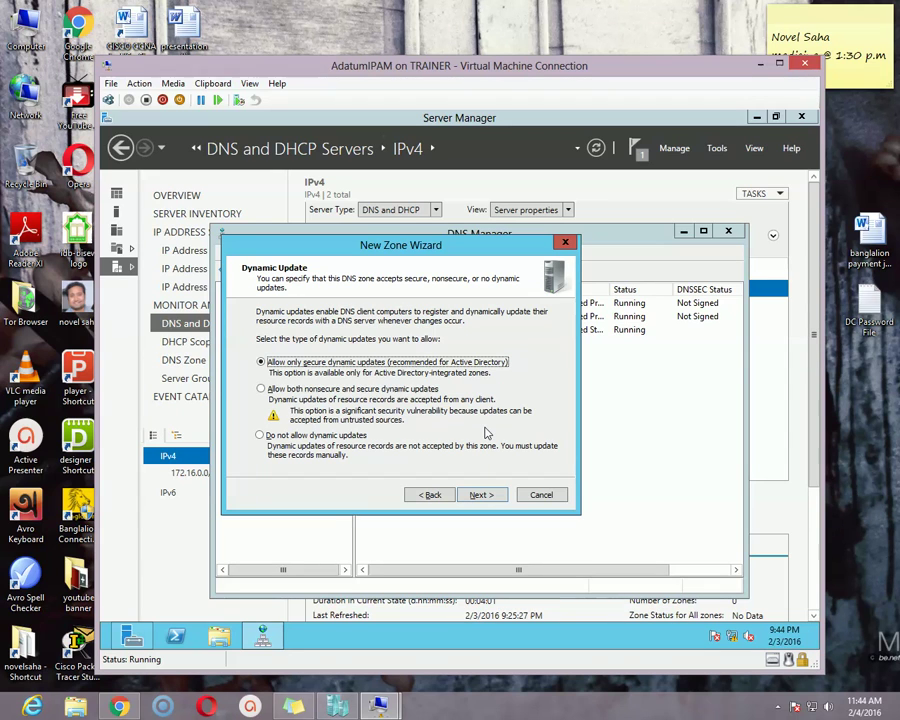
left_click(468, 493)
left_click(478, 493)
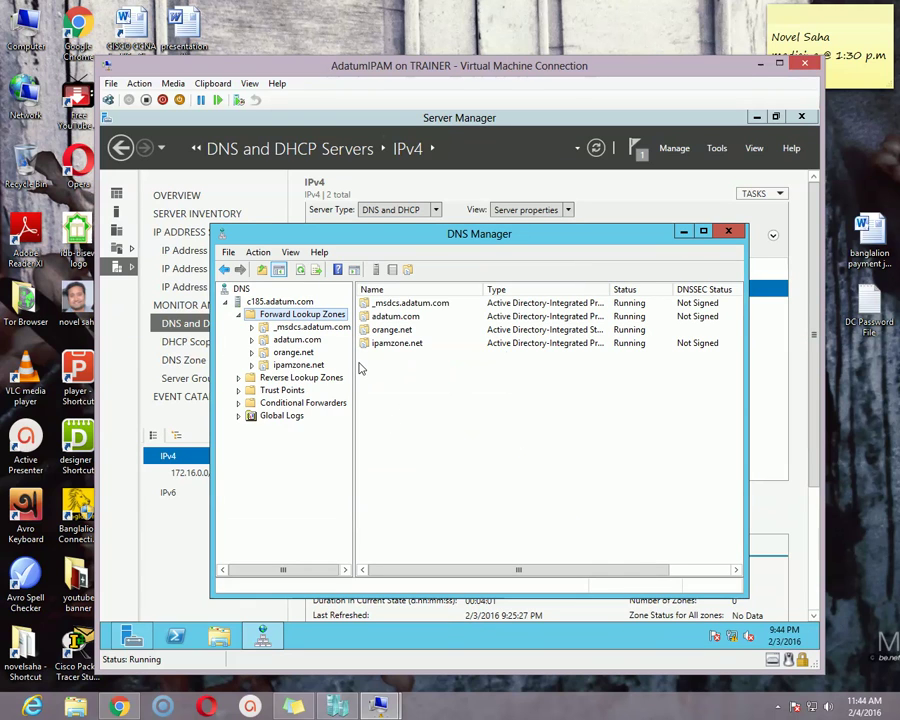
left_click(730, 233)
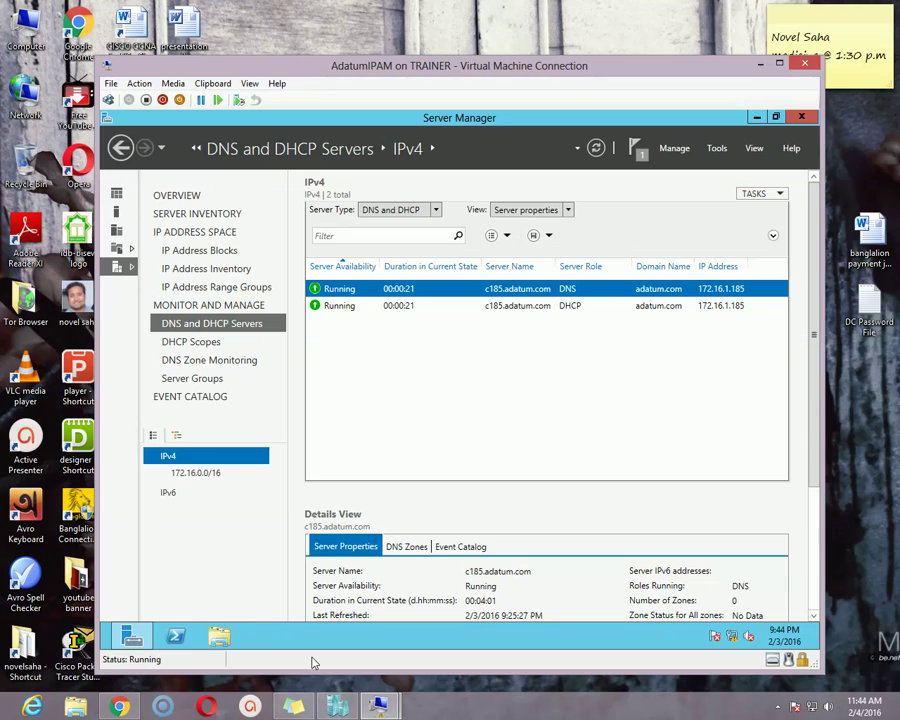
Switch to the Adatum DC virtual machine, close its DHCP console and reposition the virtual machine window fully on the desktop
mouse_move(378, 706)
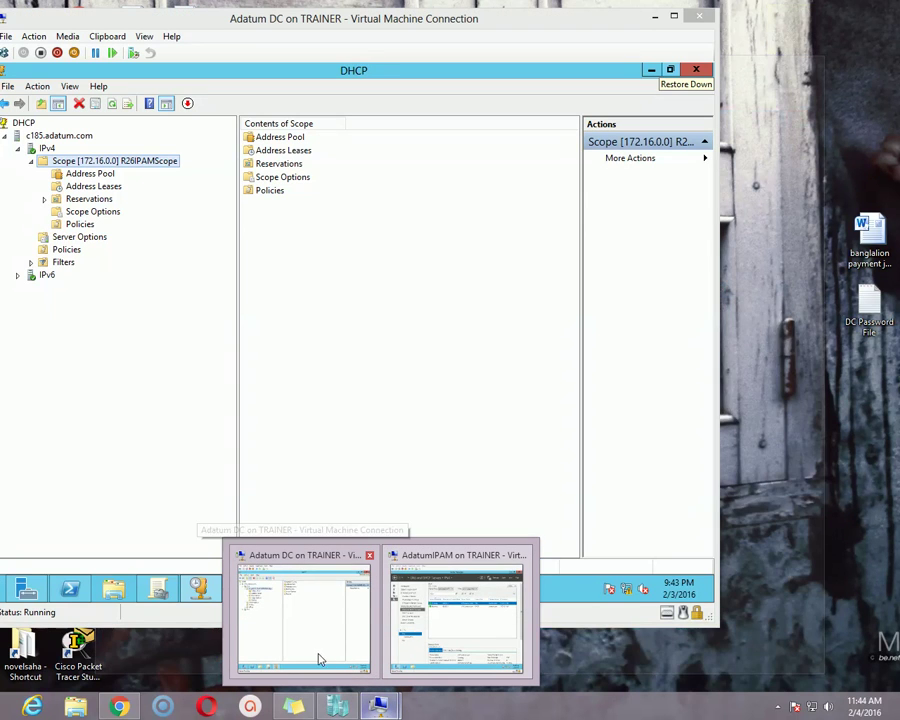
left_click(317, 652)
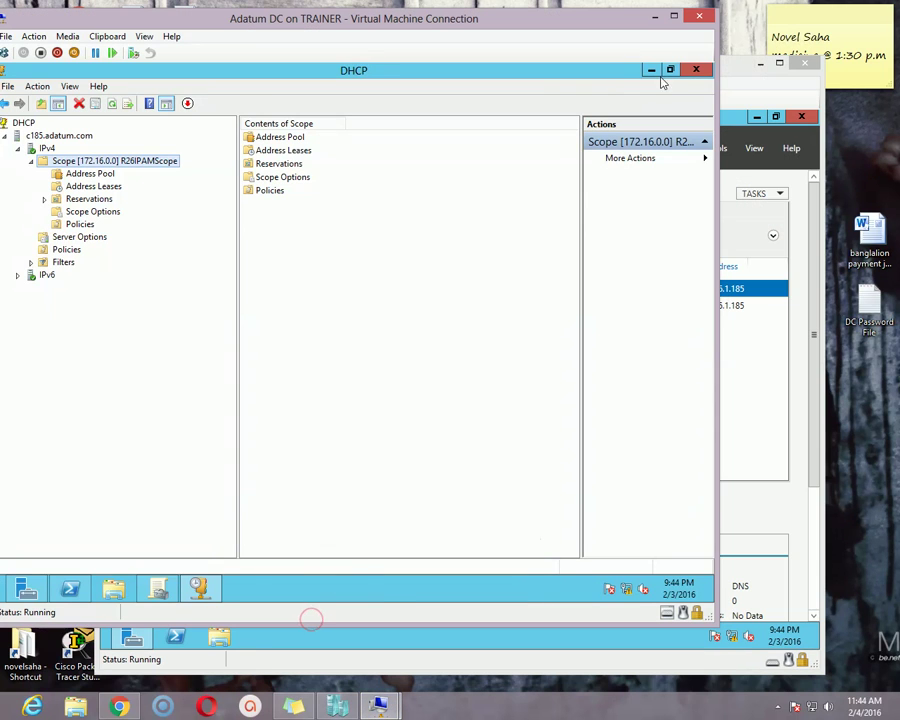
left_click(696, 69)
left_click_drag(355, 23, 421, 34)
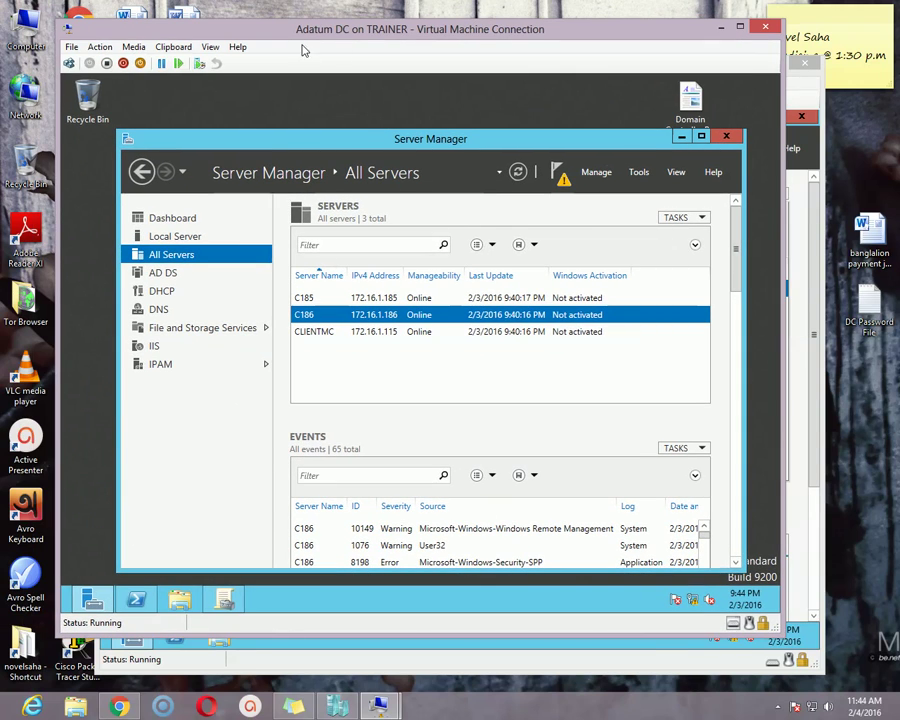
Open the DNS console on the domain controller and select ipamzone.net among C185's forward lookup zones to check it
left_click(638, 172)
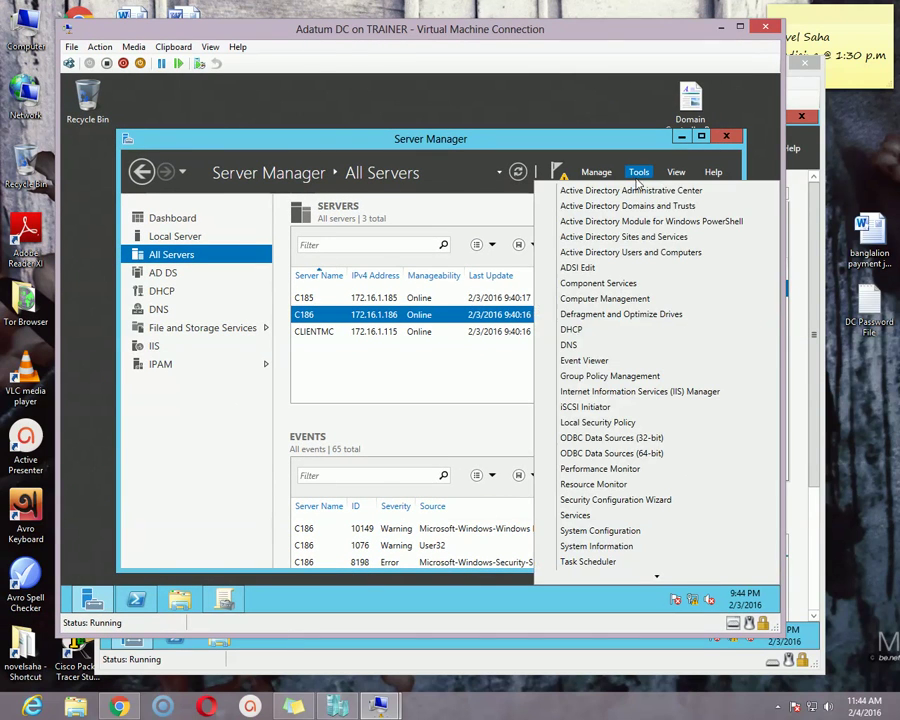
left_click(572, 346)
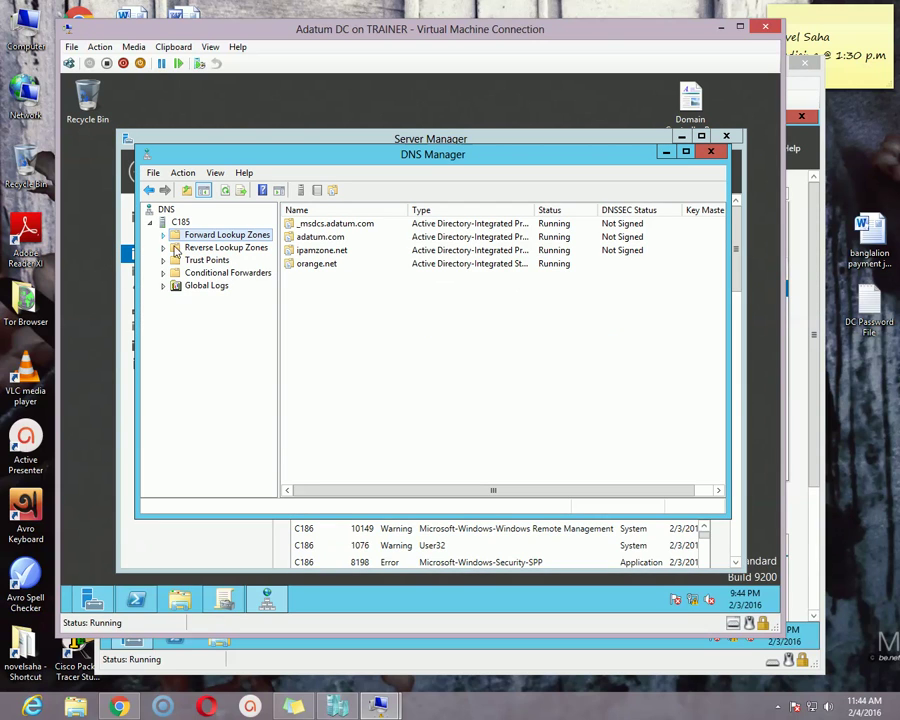
left_click(318, 254)
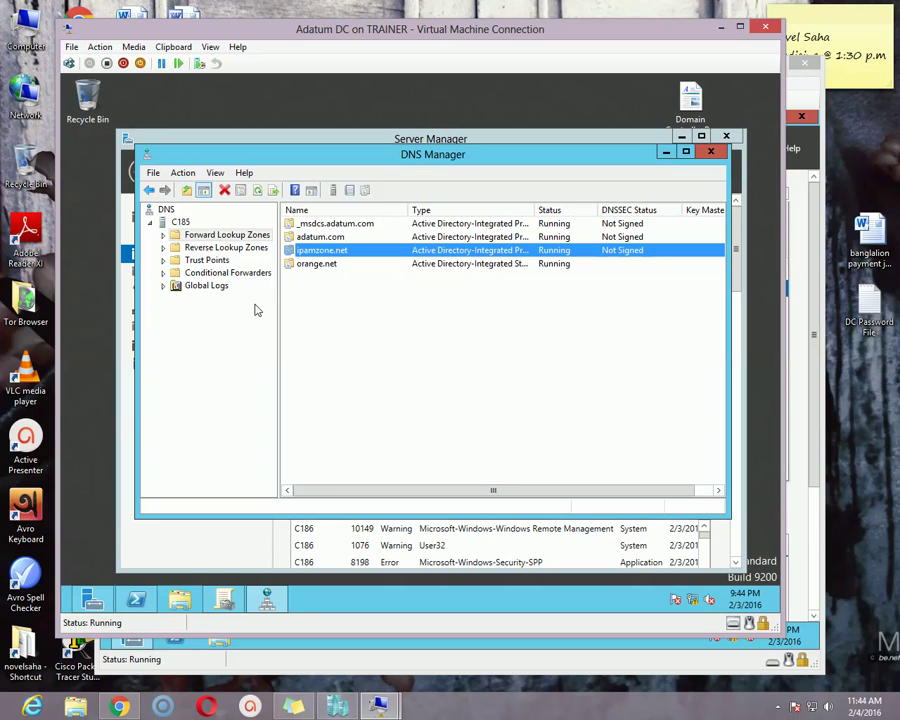
left_click(778, 706)
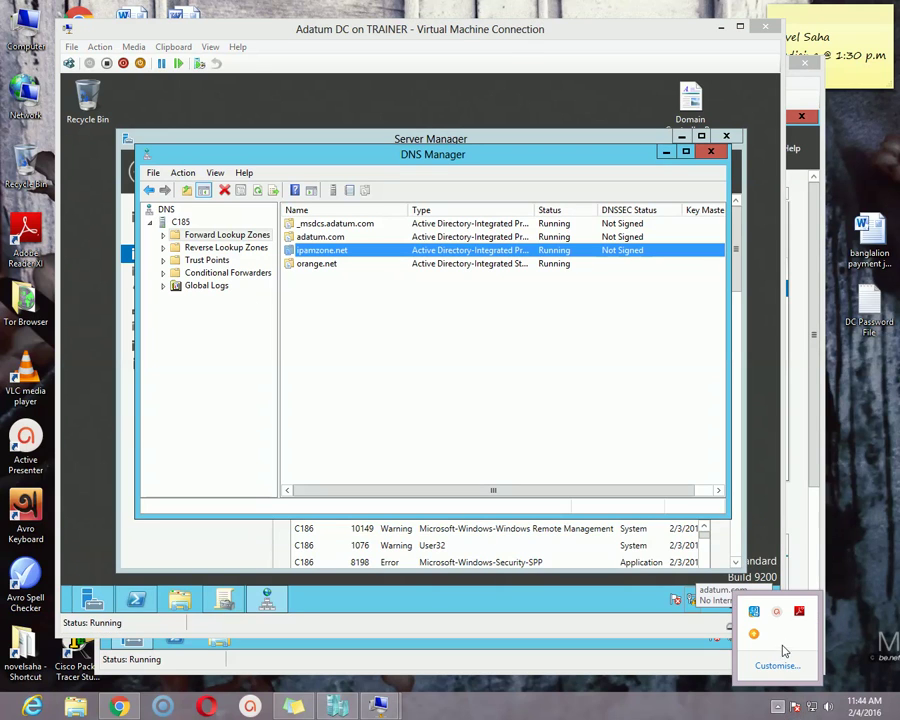